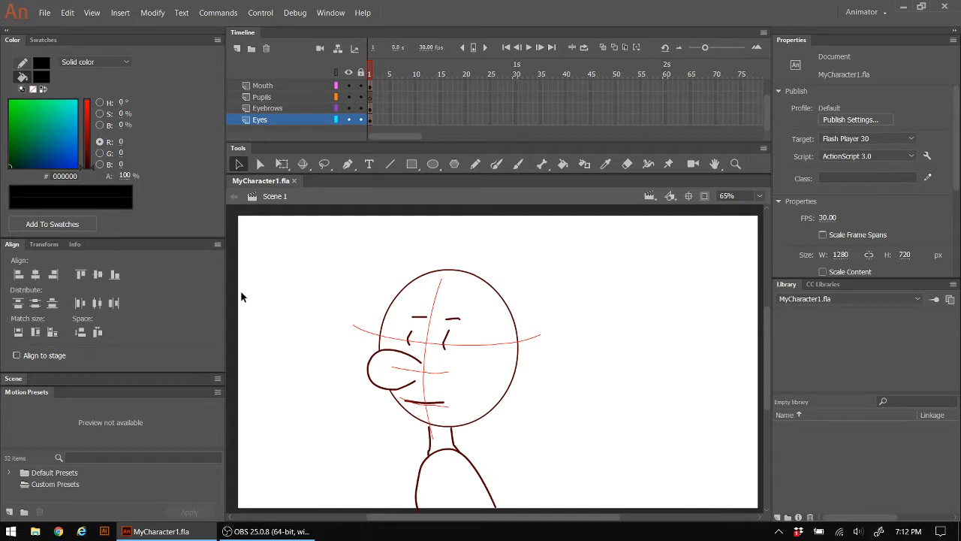
Step: Insert keyframes at frame 60 on all the character layers, from Guides down to Eyes
scroll(277, 101, "up", 2)
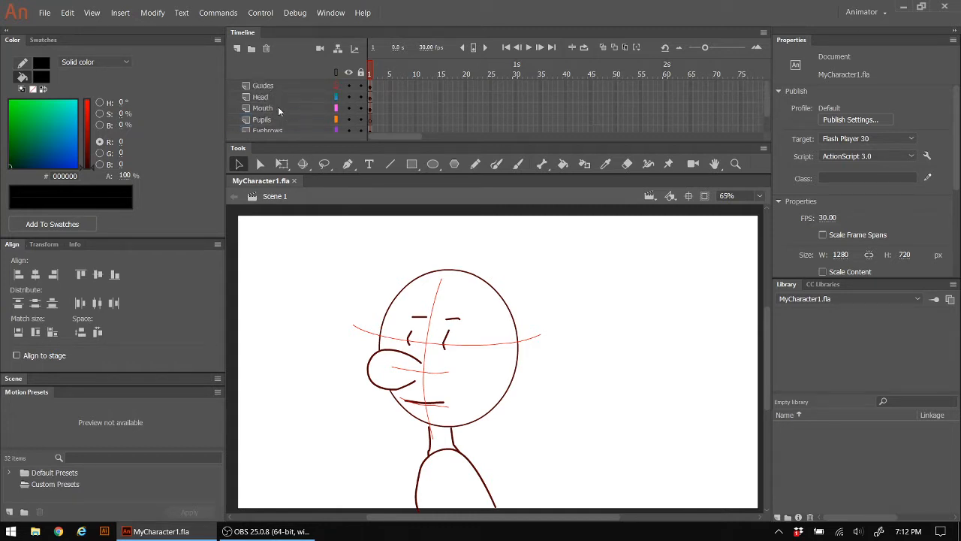
scroll(278, 107, "down", 2)
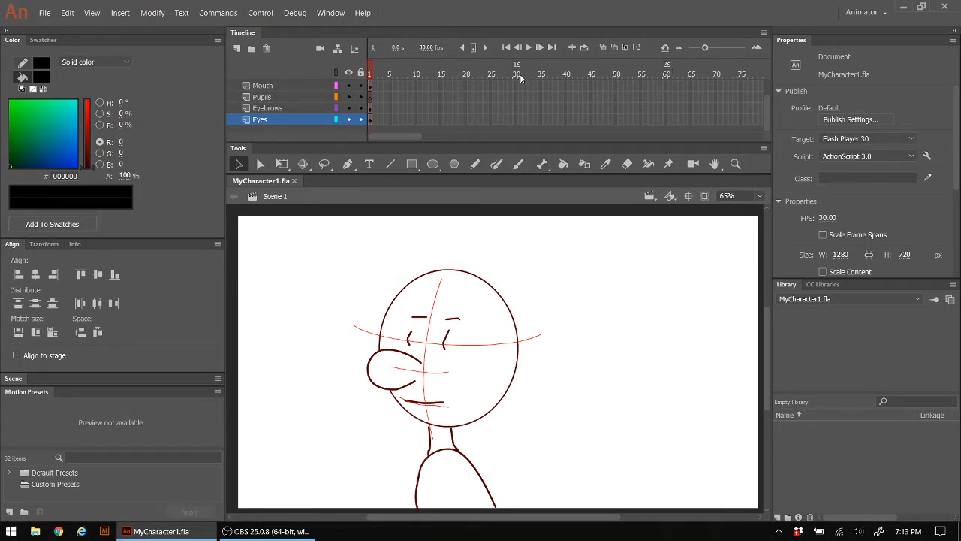
key("ctrl")
key("ctrl")
scroll(540, 115, "up", 2)
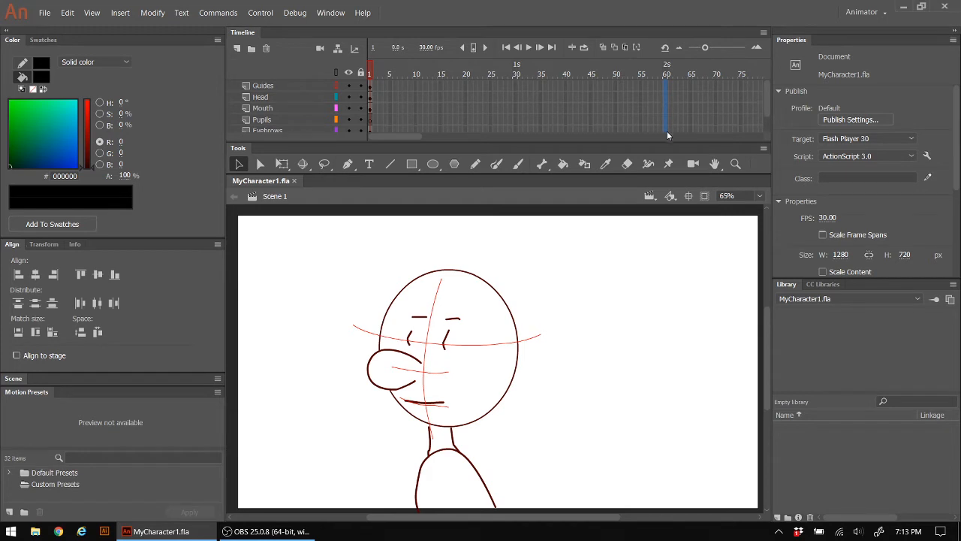
scroll(666, 131, "down", 2)
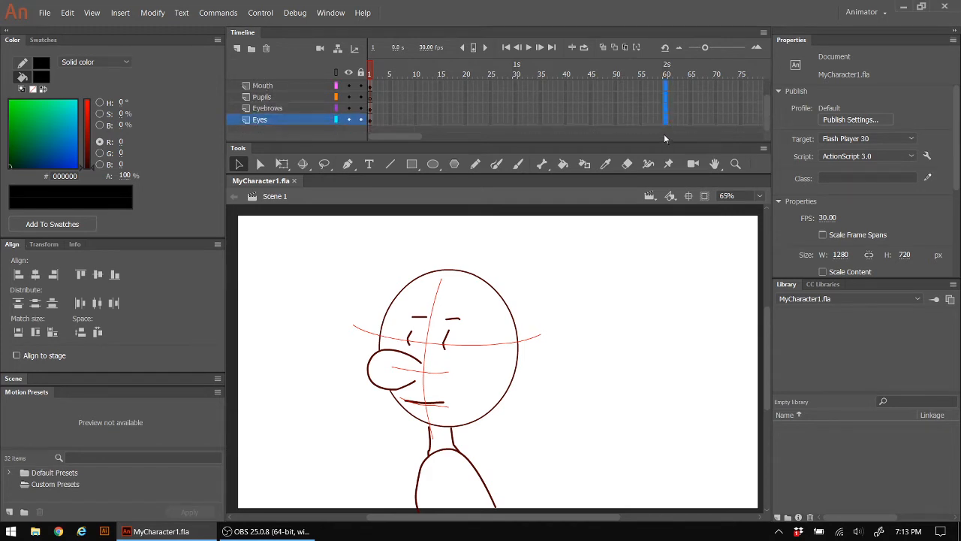
right_click(664, 105)
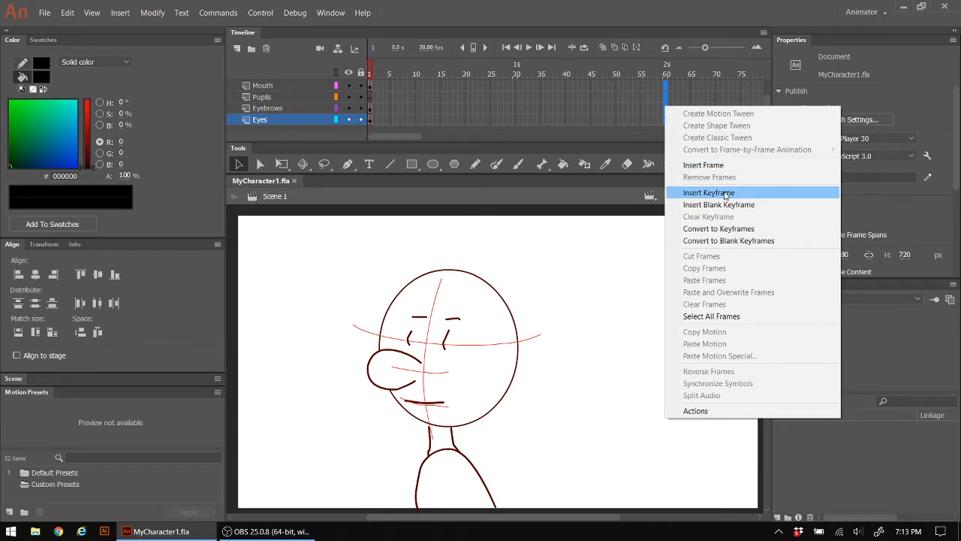
left_click(724, 194)
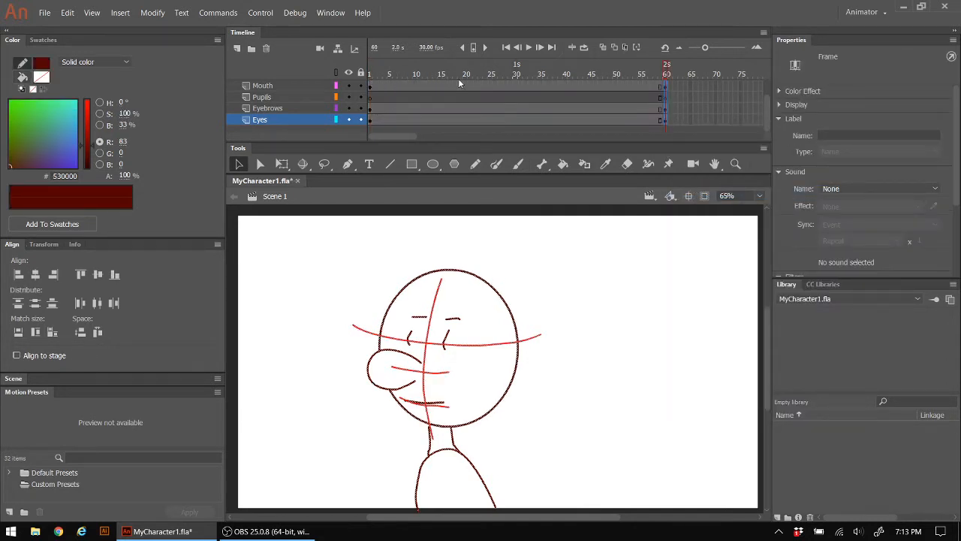
left_click(674, 88)
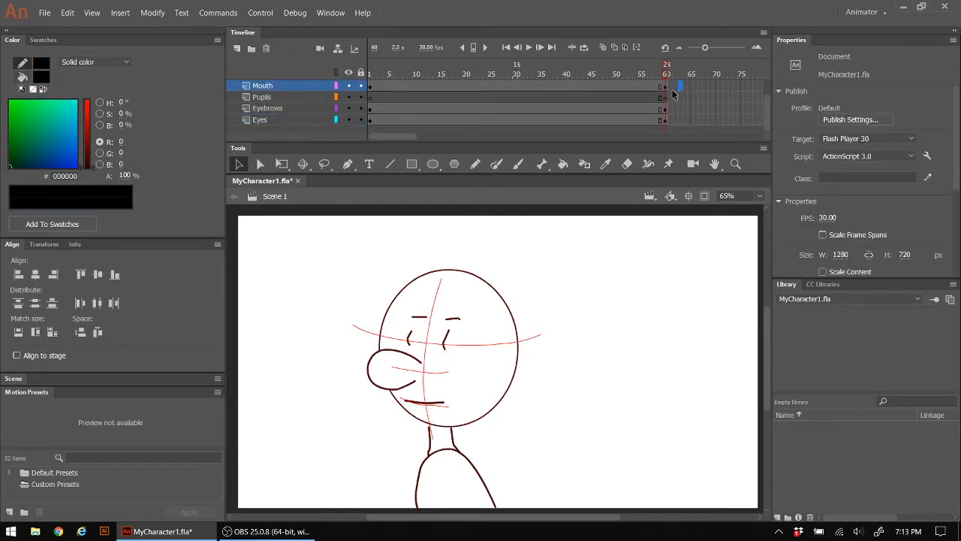
scroll(673, 92, "up", 2)
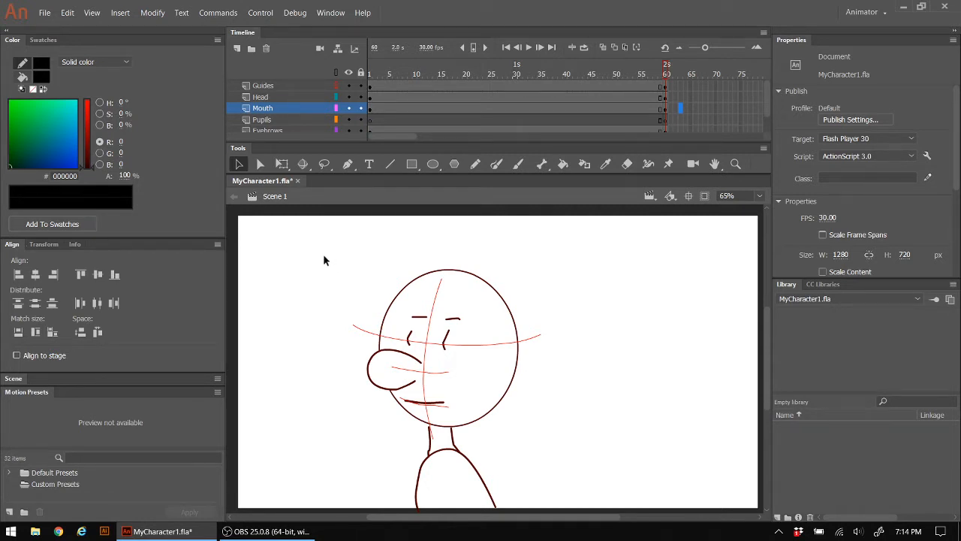
Step: Move the whole character together with its guides rightward at frame 60 to about X 305.9
mouse_move(330, 263)
left_mouse_down()
mouse_move(412, 366)
mouse_move(584, 514)
mouse_move(598, 514)
left_mouse_up()
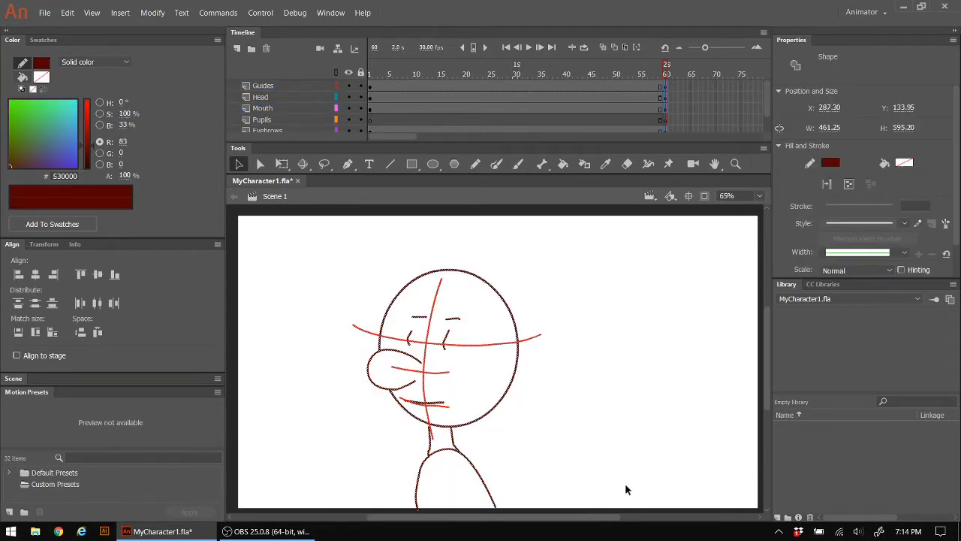
key("Right")
key("Right")
key("Right")
key("Right")
key("Right")
key("Right")
key("Right")
key("Right")
key("Right")
key("Right")
key("Right")
key("Right")
key("Right")
key("Right")
key("Right")
key("Right")
key("Right")
key("Right")
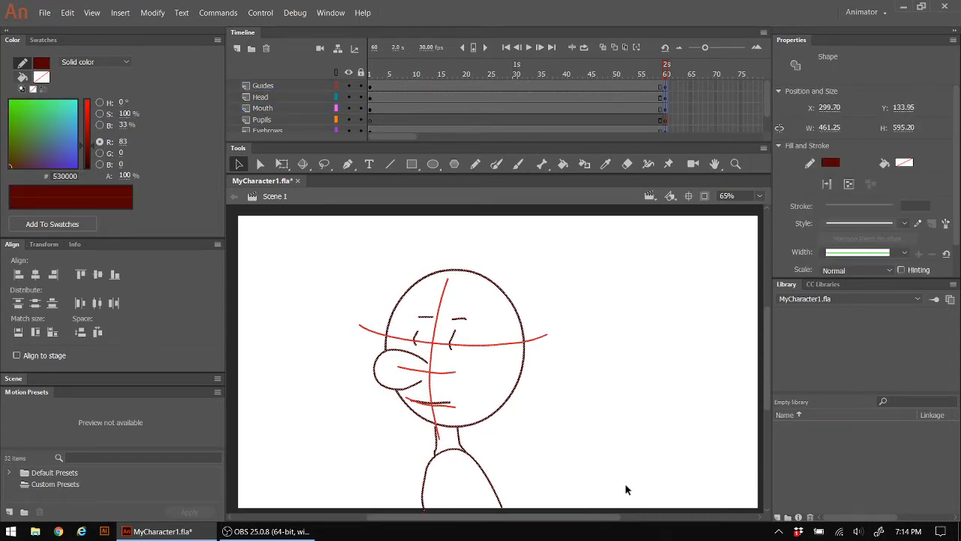
key("Left")
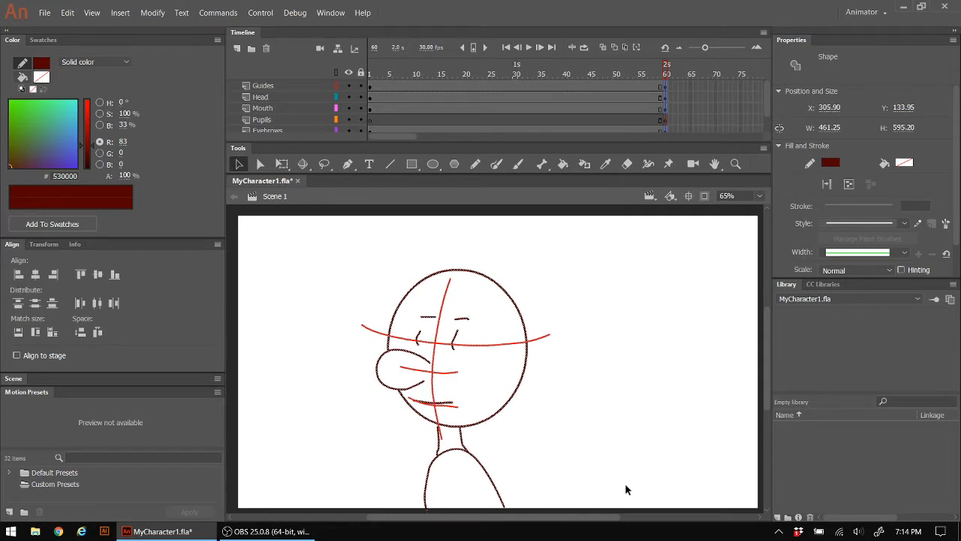
left_click(390, 259)
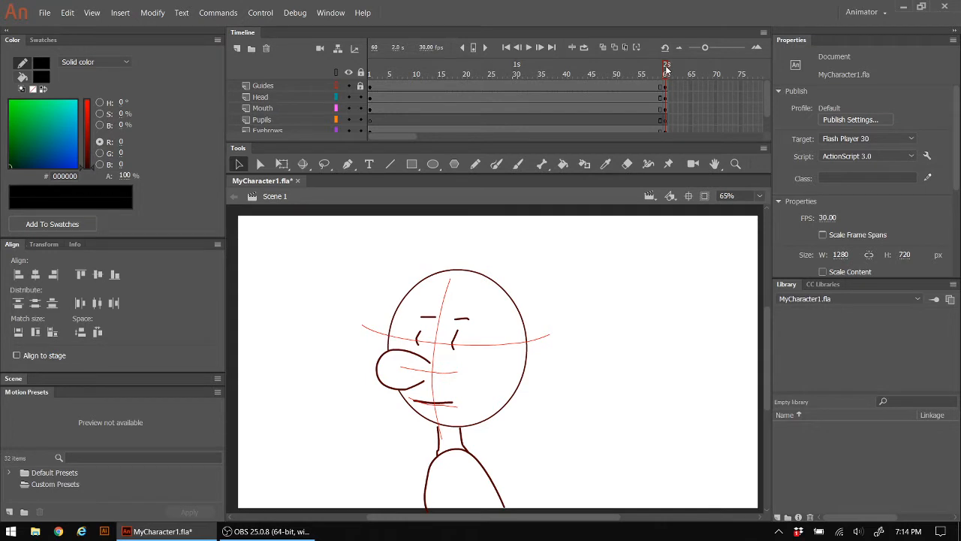
Step: Compare the pose around frame 60, and shift the whole character and guides further right to X 324.5
mouse_move(666, 69)
left_mouse_down()
mouse_move(652, 73)
mouse_move(670, 74)
left_mouse_up()
left_click_drag(318, 248, 602, 519)
key("Right")
key("Right")
key("Right")
key("Right")
key("Right")
key("Right")
key("Right")
key("Right")
key("Right")
key("Right")
key("Right")
key("Right")
key("Right")
key("Right")
key("Right")
key("Right")
key("Right")
key("Right")
key("Right")
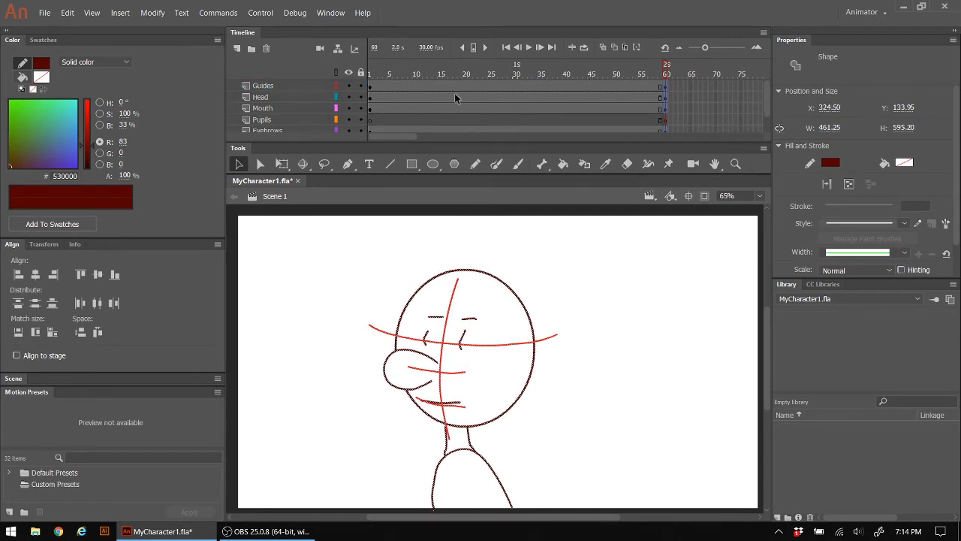
Step: Lock the Guides layer, clear the selection and scrub around frame 60 to check the character's shift
left_click(361, 86)
left_click(430, 290)
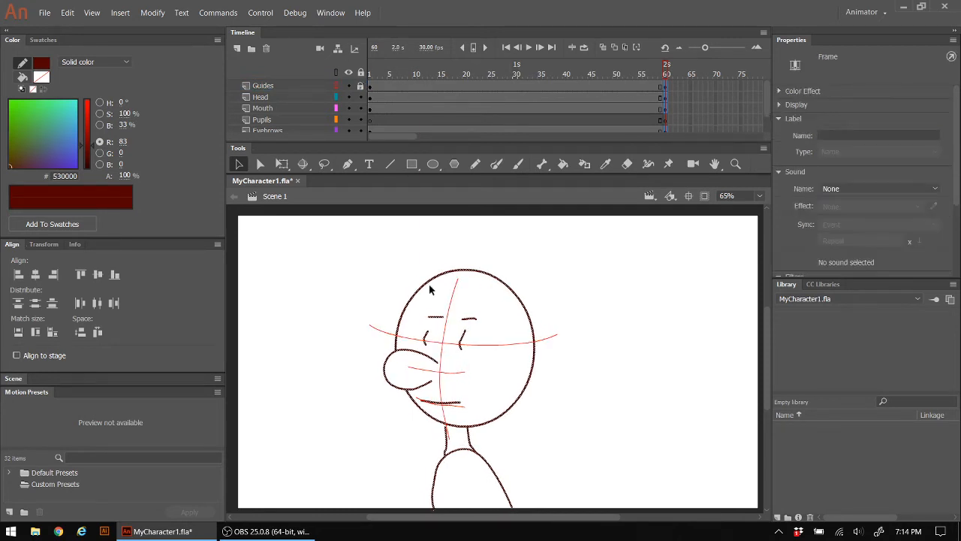
left_click(328, 263)
left_click(660, 69)
mouse_move(660, 70)
left_mouse_down()
mouse_move(591, 69)
mouse_move(665, 69)
mouse_move(669, 81)
mouse_move(659, 83)
mouse_move(679, 79)
mouse_move(668, 83)
left_mouse_up()
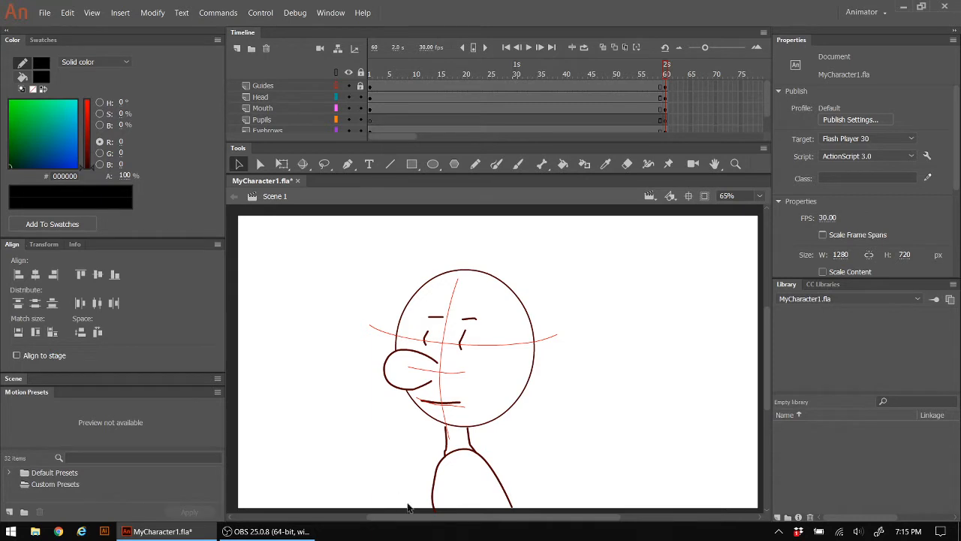
Step: Reshape the torso at frame 60 by pulling the lower ends of both side lines slightly to the left
left_click_drag(434, 509, 428, 506)
left_click(515, 512)
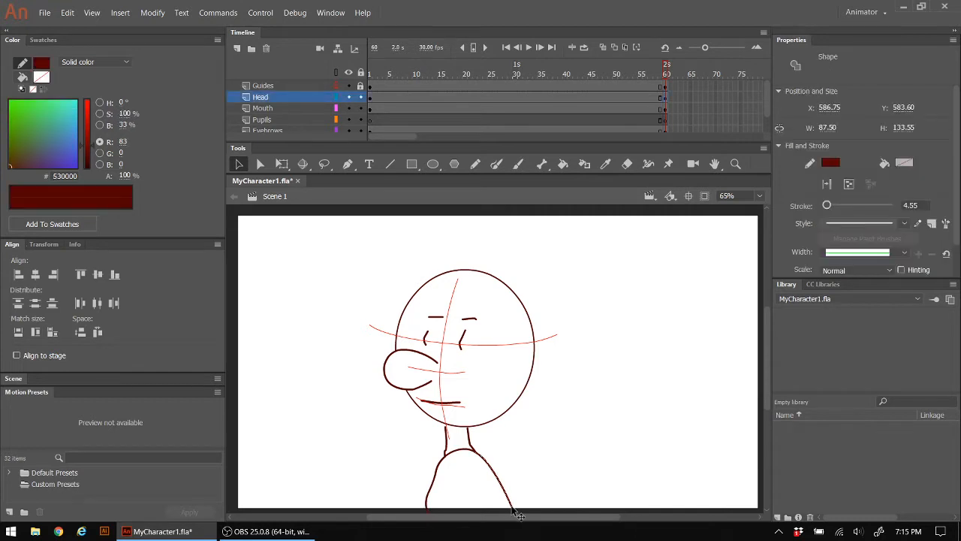
left_click(535, 488)
left_click_drag(512, 507, 500, 508)
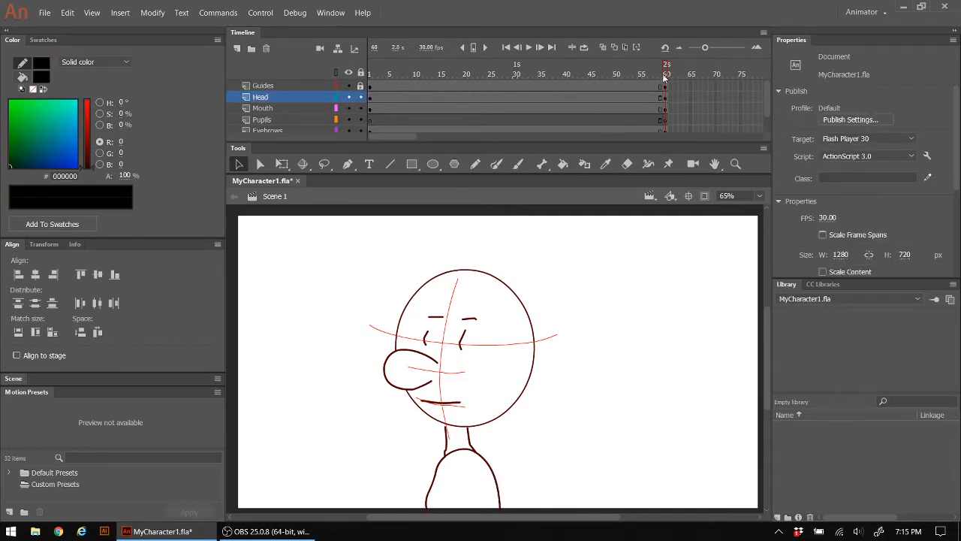
Step: Check the motion near frame 60, and move the eyes and eyebrows together slightly right across the face
mouse_move(665, 69)
left_mouse_down()
mouse_move(637, 77)
mouse_move(697, 78)
mouse_move(643, 88)
mouse_move(683, 90)
left_mouse_up()
mouse_move(414, 310)
left_mouse_down()
mouse_move(454, 350)
mouse_move(483, 348)
left_mouse_up()
key("Right")
key("Right")
key("Right")
key("Right")
key("Right")
key("Right")
key("Right")
key("Right")
key("Right")
key("Right")
key("Right")
key("Right")
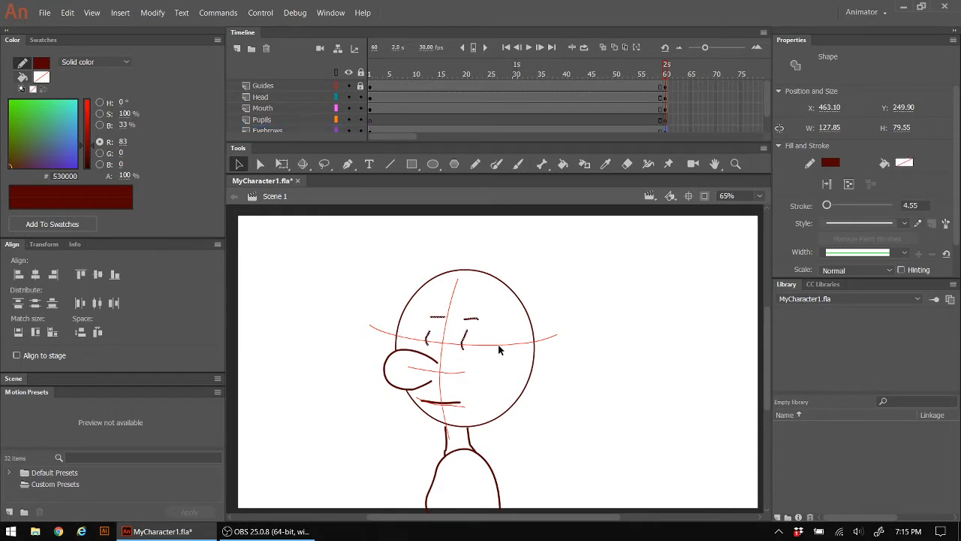
key("Down")
key("Right")
key("Right")
left_click(360, 277)
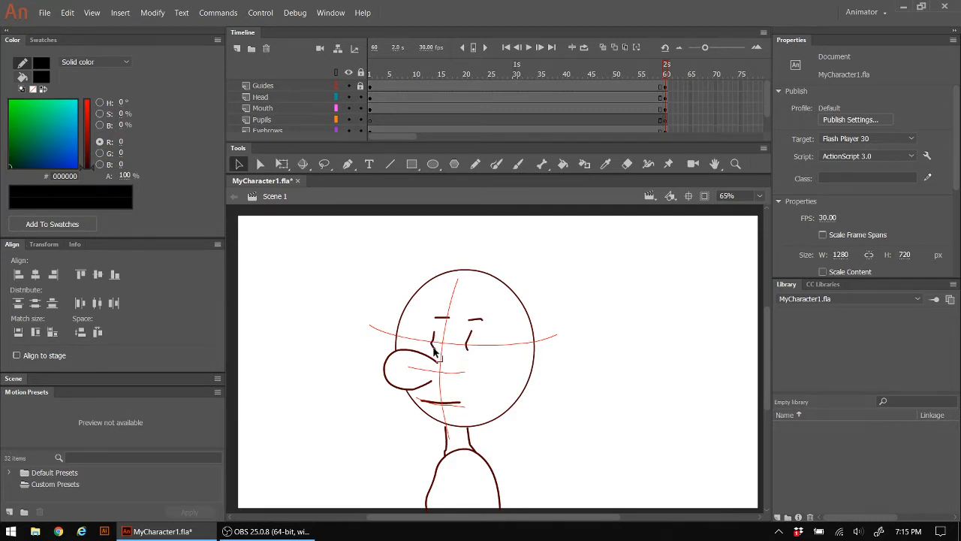
Step: Erase both angled eye strokes at frame 60 and draw two nearly vertical ones below the eyebrows with the Pencil tool
key("ctrl+z")
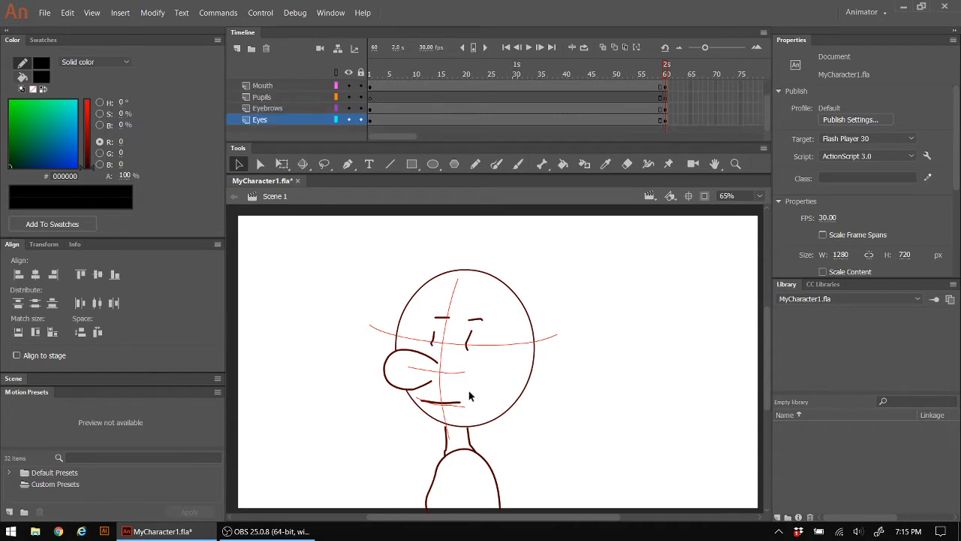
left_click(627, 167)
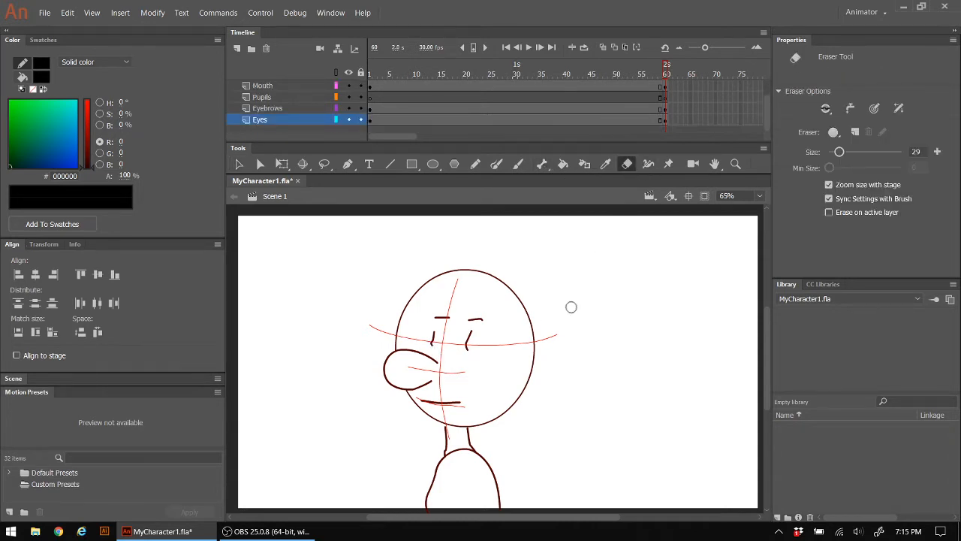
key("bracketleft")
key("bracketright")
key("bracketright")
key("bracketright")
left_click_drag(468, 344, 435, 343)
left_click(477, 164)
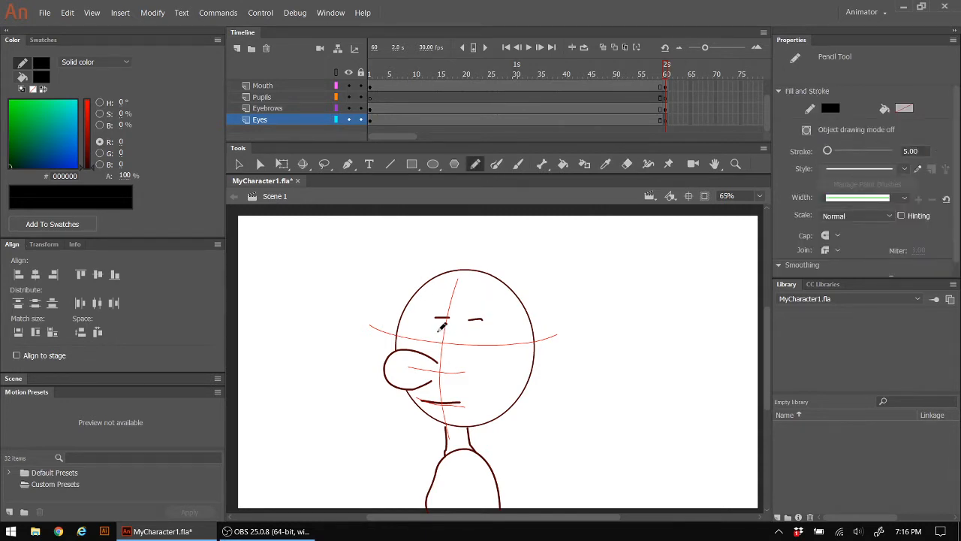
mouse_move(442, 327)
left_mouse_down()
mouse_move(439, 344)
mouse_move(470, 339)
mouse_move(469, 348)
left_mouse_up()
Step: Shift the mouth line right across the face at frame 60 and trim its right tip with the Eraser
left_click(239, 164)
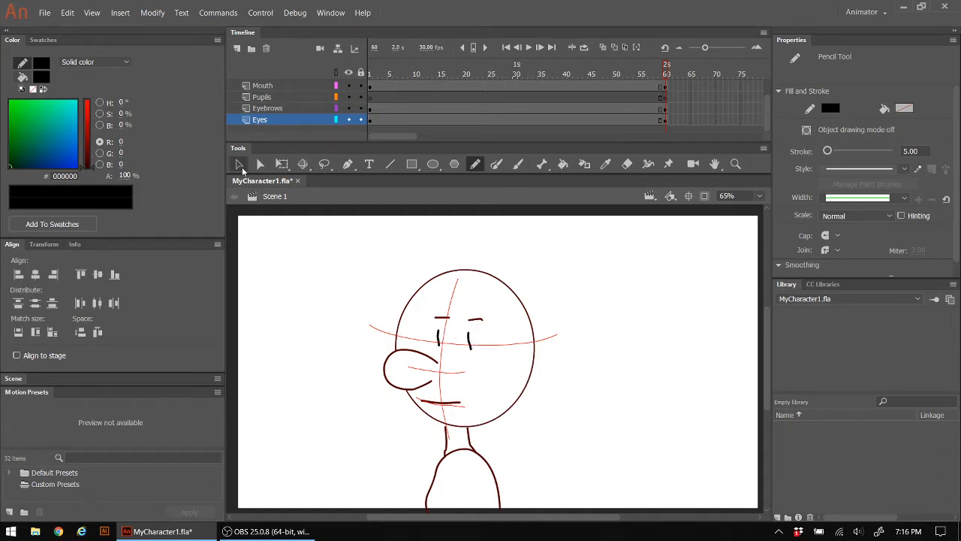
left_click(451, 404)
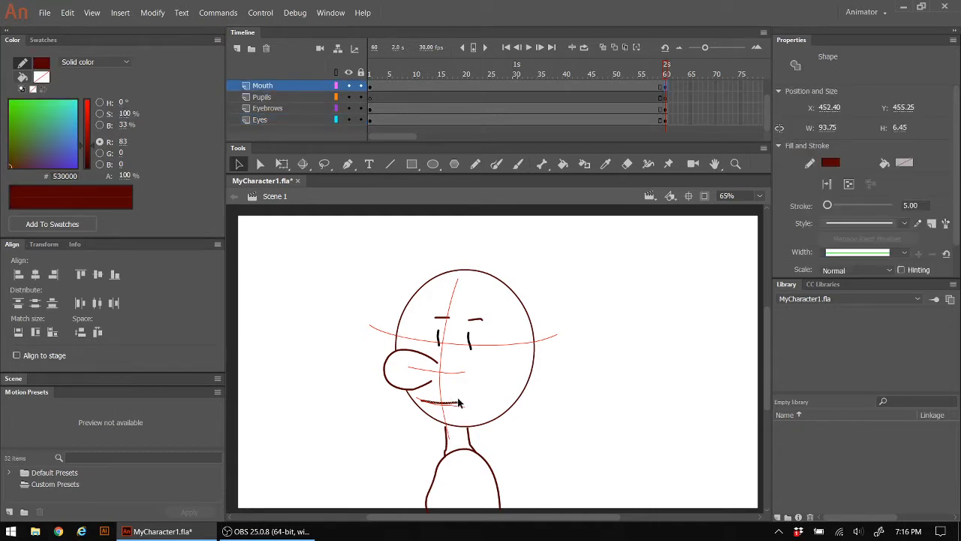
key("Right")
key("Right")
key("Right")
key("Right")
key("Right")
key("Right")
key("Right")
key("Right")
key("Right")
key("Right")
key("Right")
key("Right")
key("Right")
key("Right")
key("Right")
key("Right")
key("Right")
key("Right")
key("Right")
key("Right")
key("Right")
key("Right")
key("Right")
left_click(306, 295)
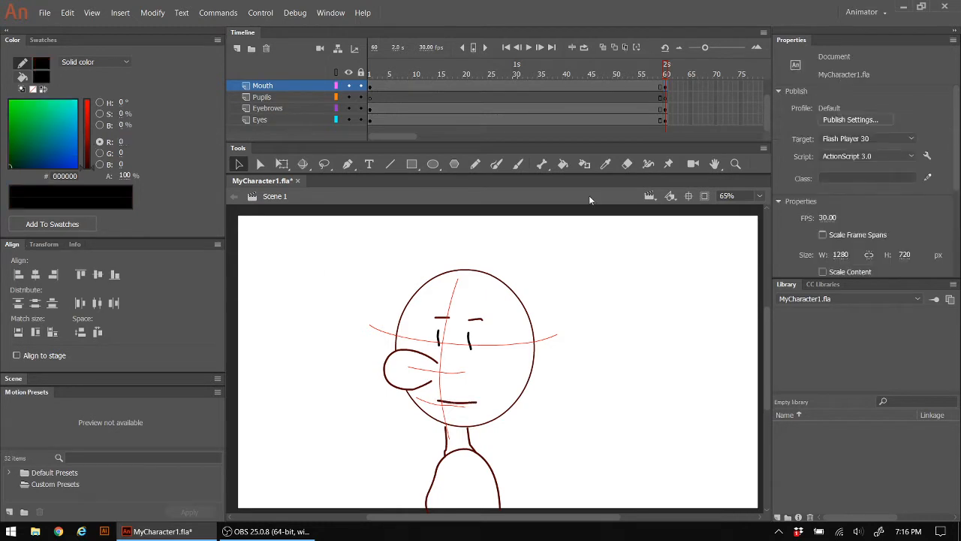
left_click(627, 164)
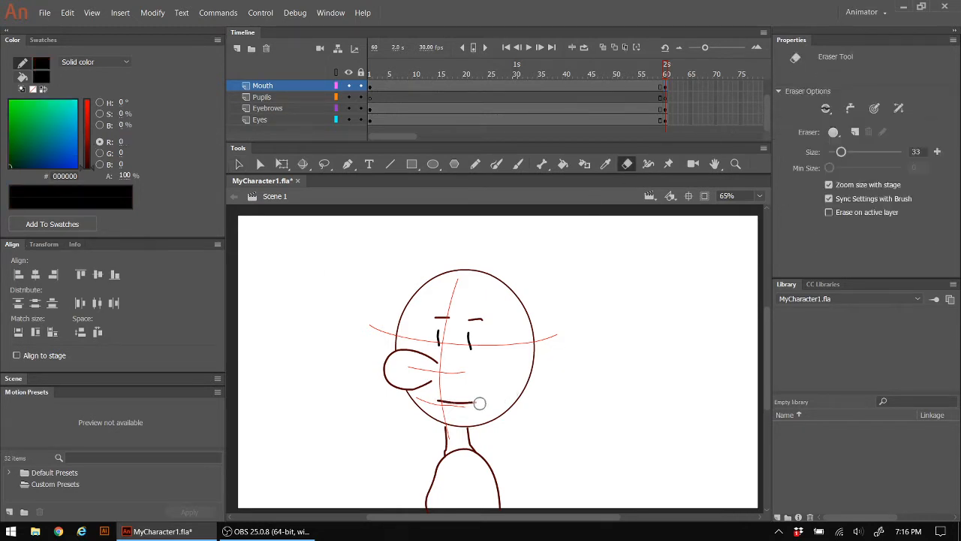
left_click(478, 404)
Step: Delete the protruding nose's outline segments at frame 60 and pull the head outline closed across the gap
left_click(239, 165)
left_click(417, 356)
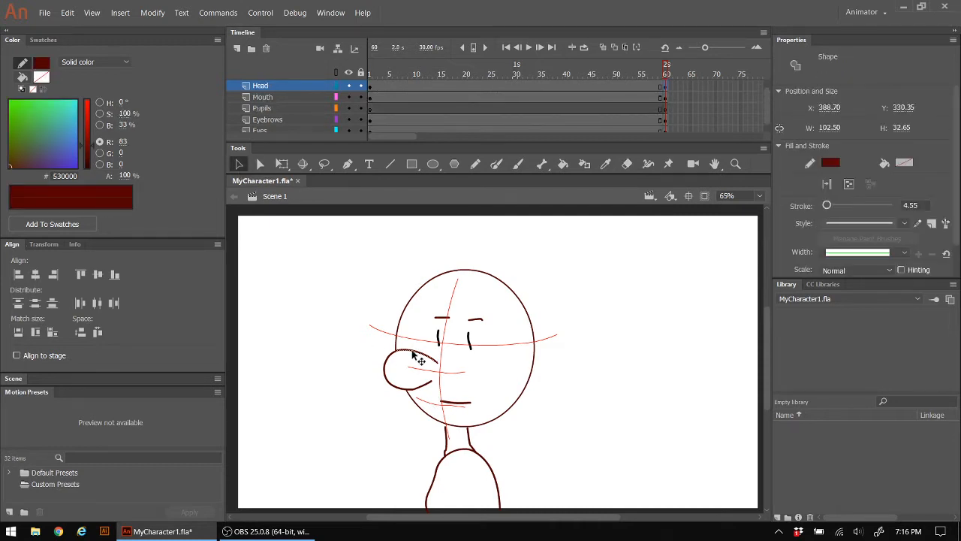
key("Delete")
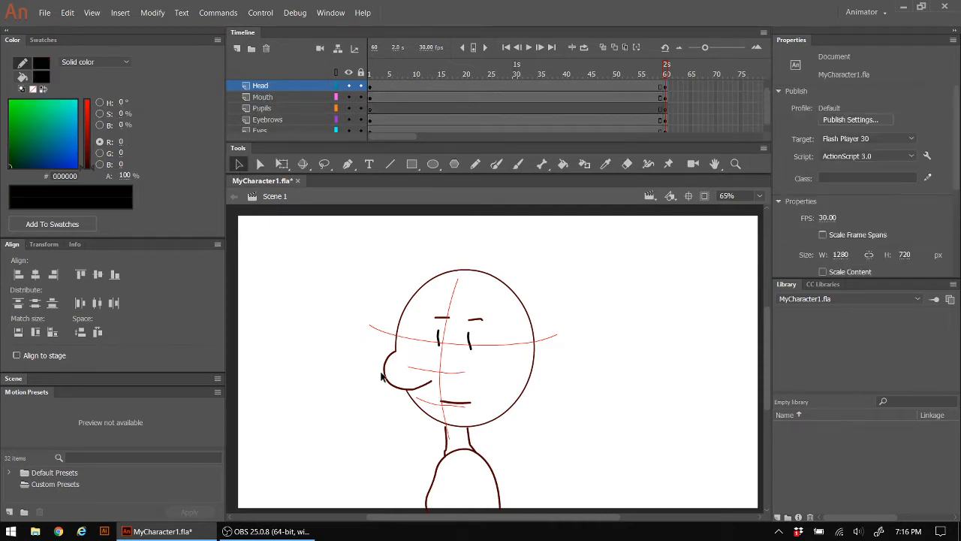
left_click(385, 374)
key("Delete")
left_click(426, 391)
key("Delete")
left_click_drag(399, 376, 397, 355)
Step: Draw an unfilled black oval nose about 103 by 128 px between the eyes and mouth on the Head layer
left_click(432, 164)
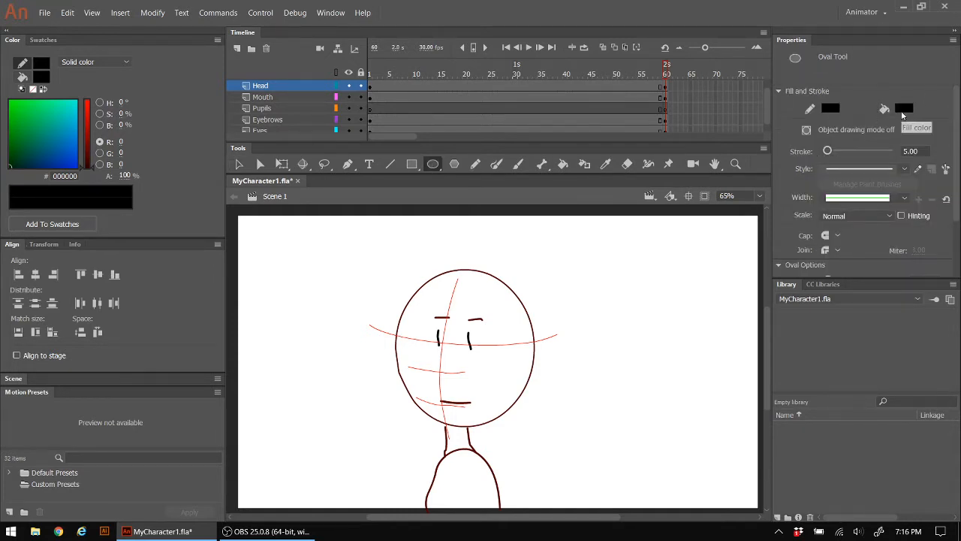
left_click(904, 111)
left_click(872, 122)
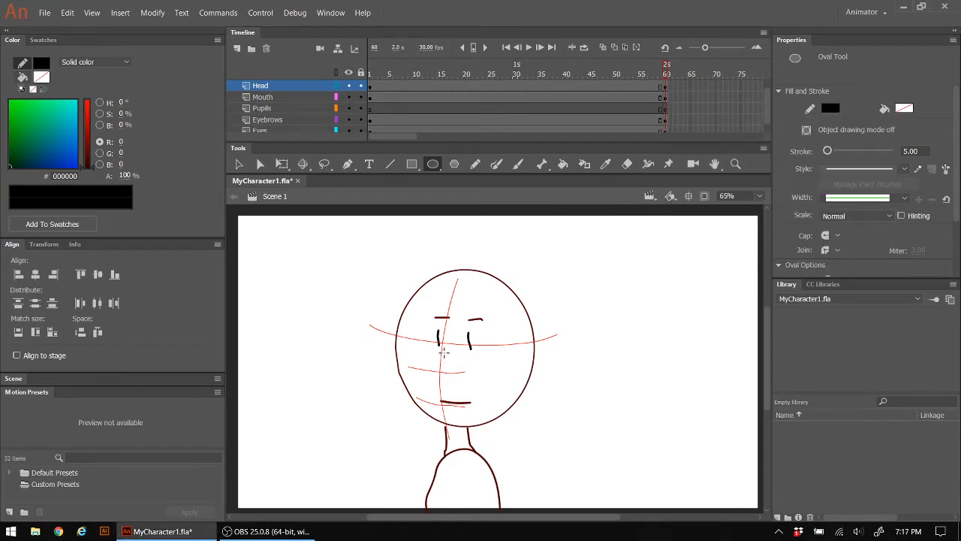
mouse_move(437, 347)
left_mouse_down()
mouse_move(468, 401)
mouse_move(482, 402)
left_mouse_up()
Step: Nudge the oval nose left and slightly down to X 479.7, Y 322.9
left_click(240, 164)
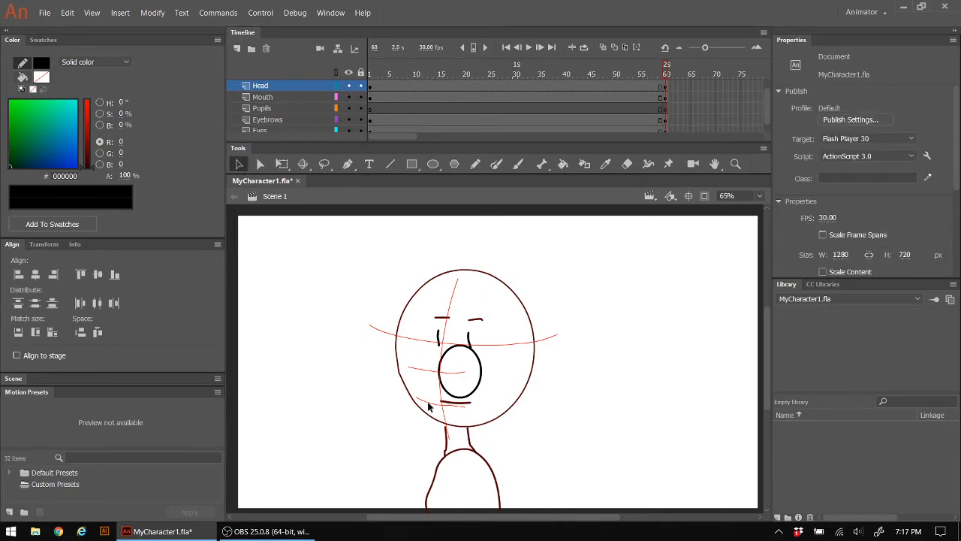
left_click(442, 383)
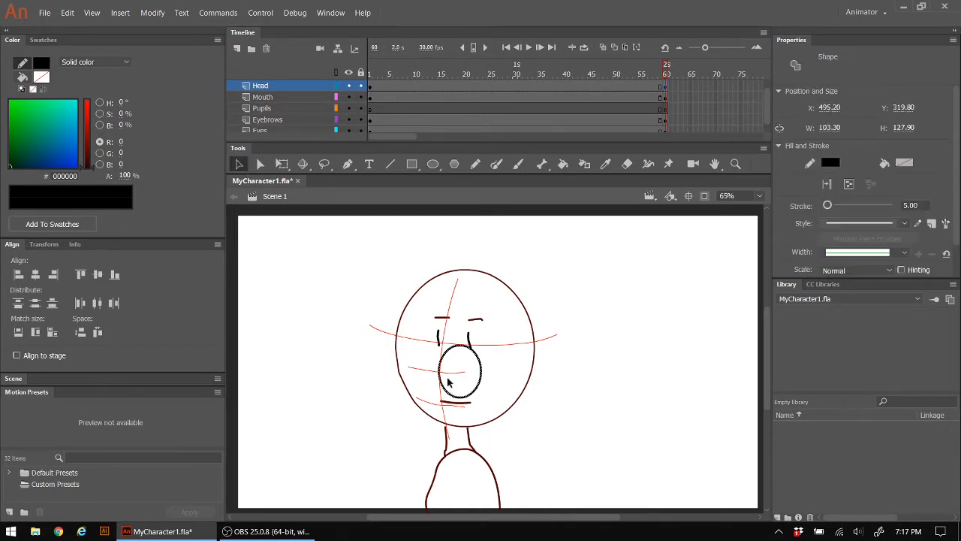
key("Left")
key("Left")
key("Left")
key("Left")
key("Left")
key("Left")
key("Left")
key("Left")
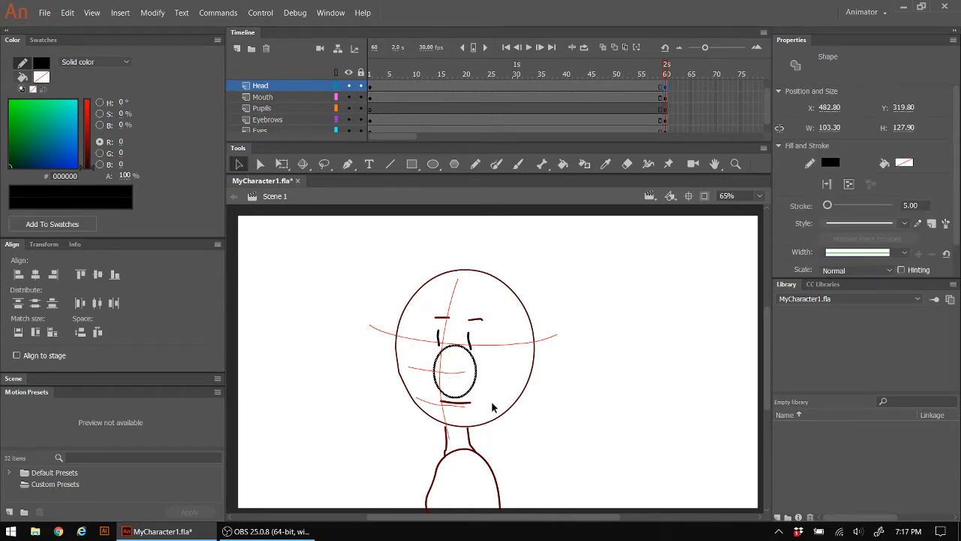
key("Down")
key("Down")
key("Left")
key("Left")
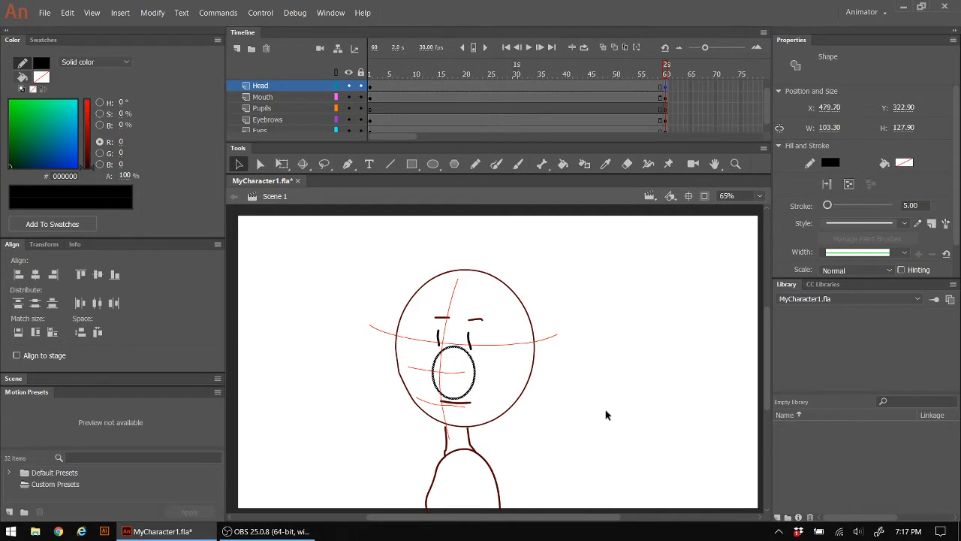
left_click(607, 413)
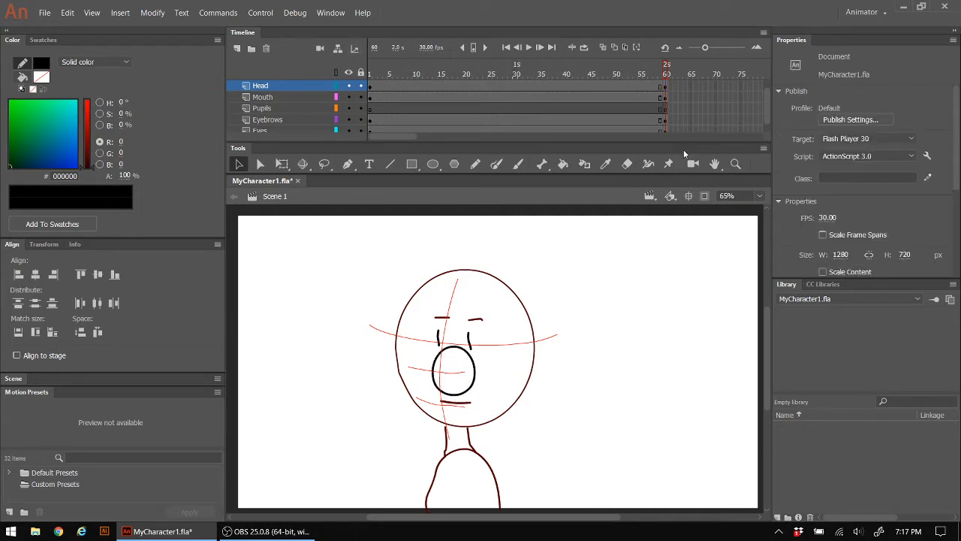
Step: Erase the right side of the oval nose at frame 60 so it stays open, and compare the pose with the earlier frames
left_click(628, 166)
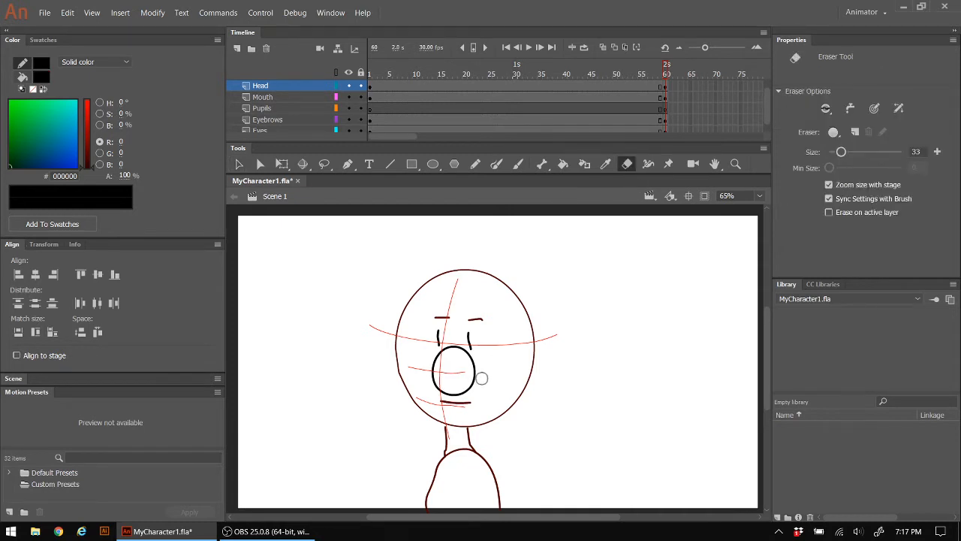
left_click_drag(475, 370, 473, 379)
left_click(665, 71)
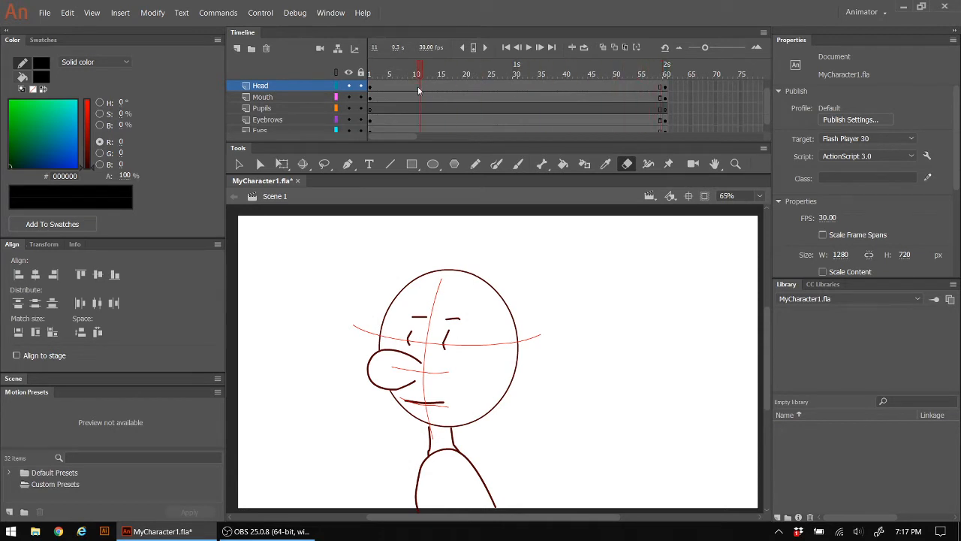
mouse_move(418, 90)
left_mouse_down()
mouse_move(445, 98)
mouse_move(654, 88)
mouse_move(669, 90)
mouse_move(633, 93)
mouse_move(682, 99)
mouse_move(630, 105)
mouse_move(667, 106)
left_mouse_up()
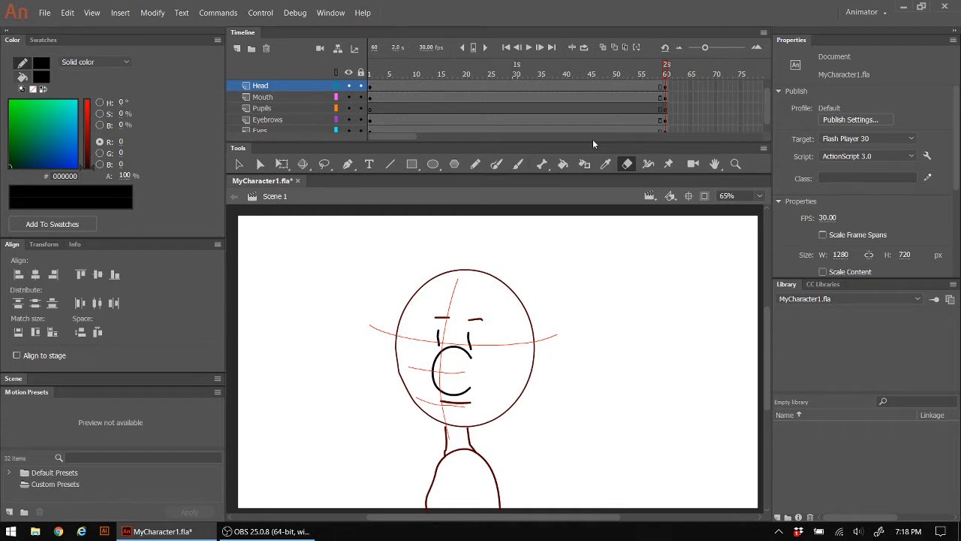
Step: Insert keyframes at frame 63 on all layers from Guides to Eyes and compare frames 60 to 63
scroll(679, 83, "up", 1)
left_click(681, 87)
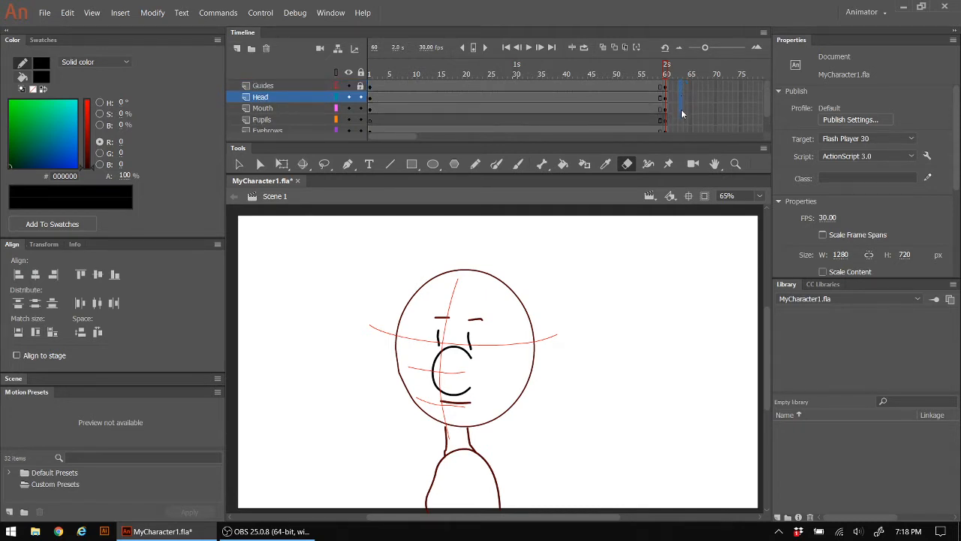
left_click_drag(682, 124, 682, 137)
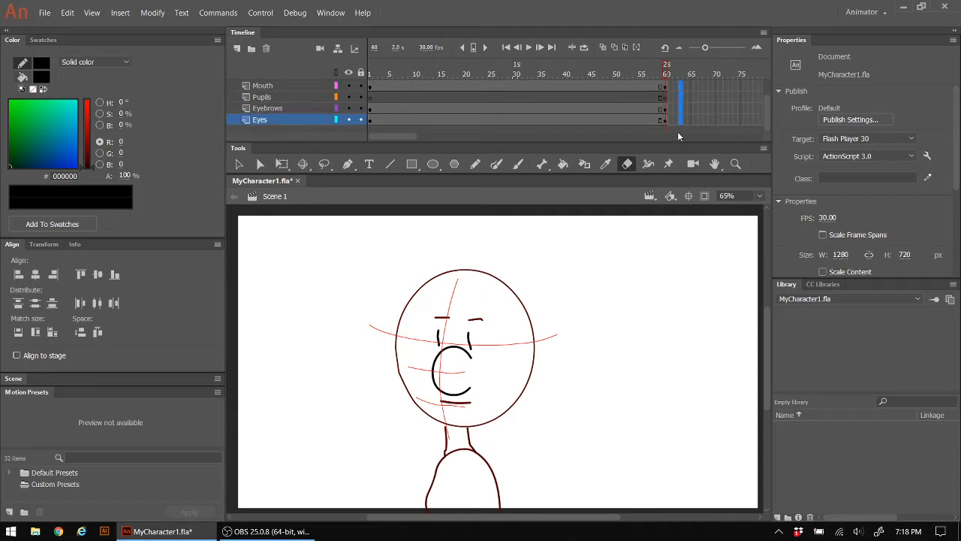
right_click(680, 120)
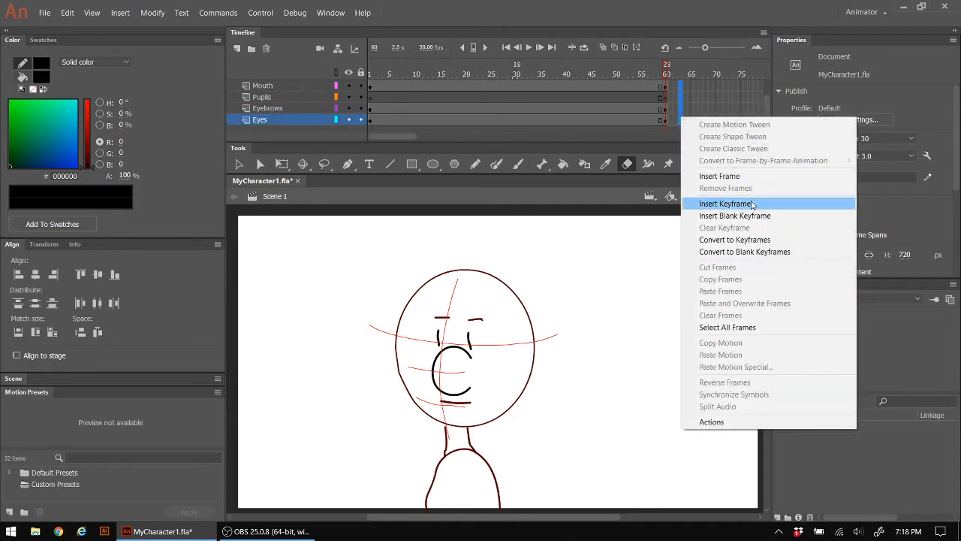
left_click(737, 208)
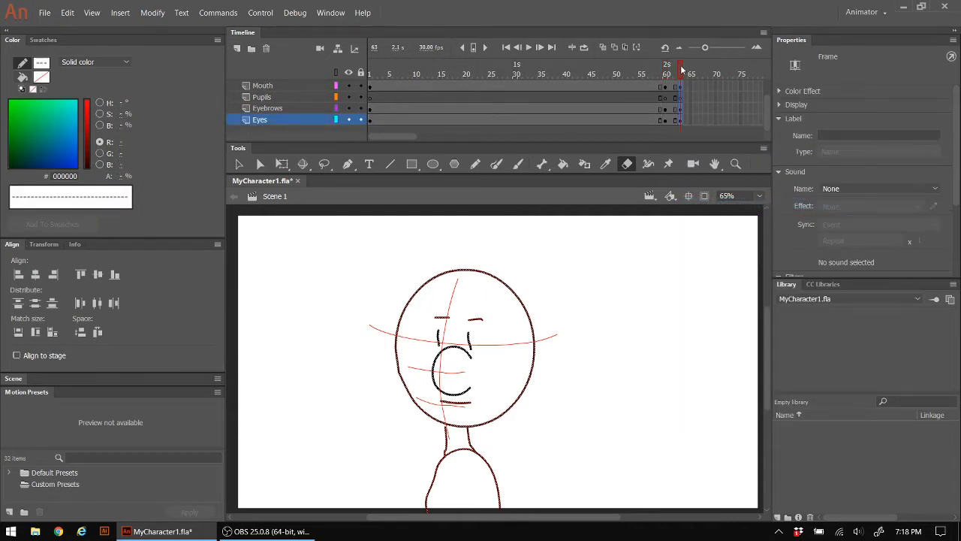
left_click_drag(680, 70, 666, 71)
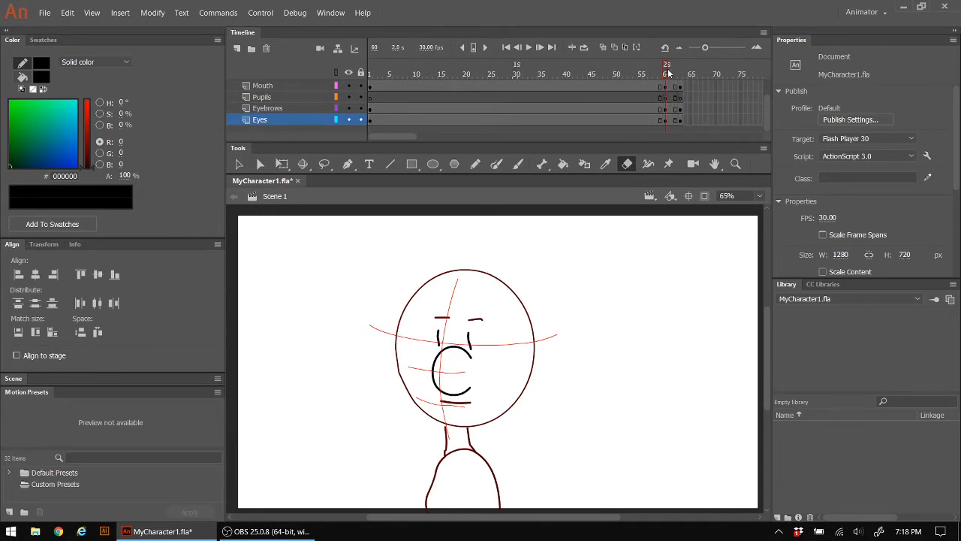
left_click(671, 73)
left_click(675, 73)
left_click(680, 73)
Step: Bend the mouth line at frame 63 into a slight downturned arch with the Selection tool
left_click(696, 86)
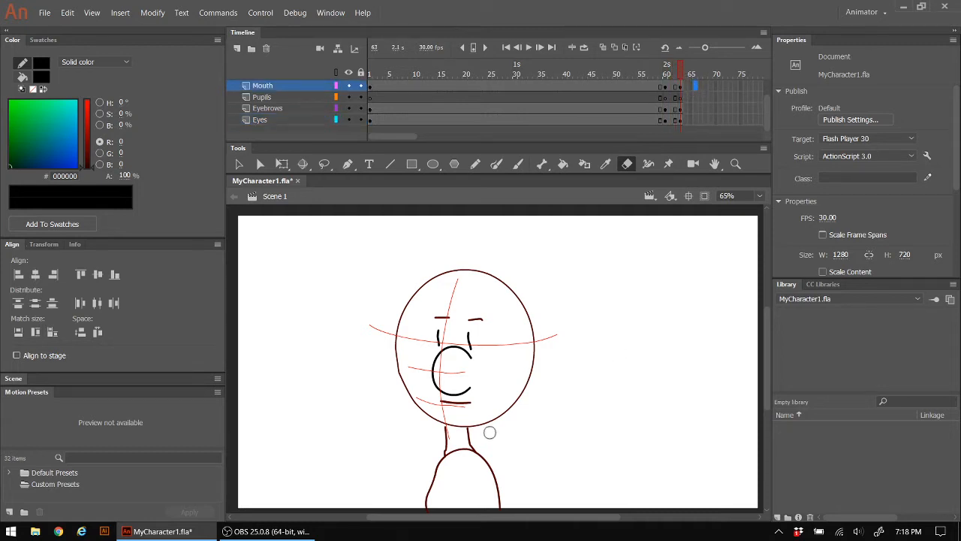
left_click(681, 87)
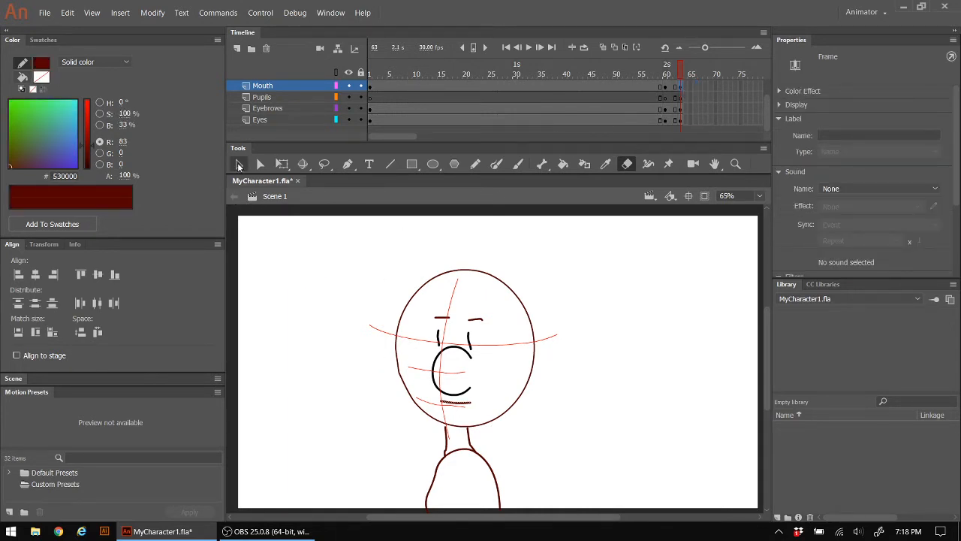
left_click(239, 164)
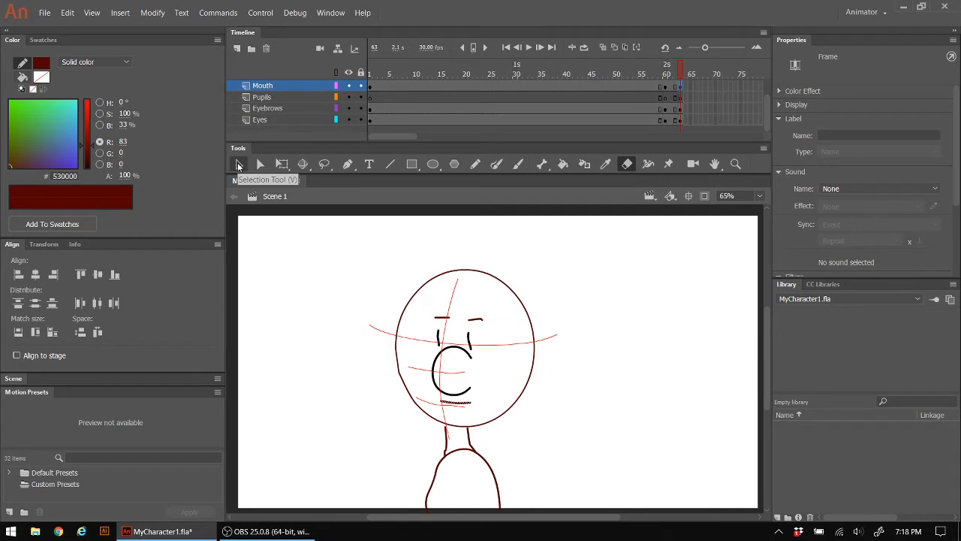
left_click(411, 410)
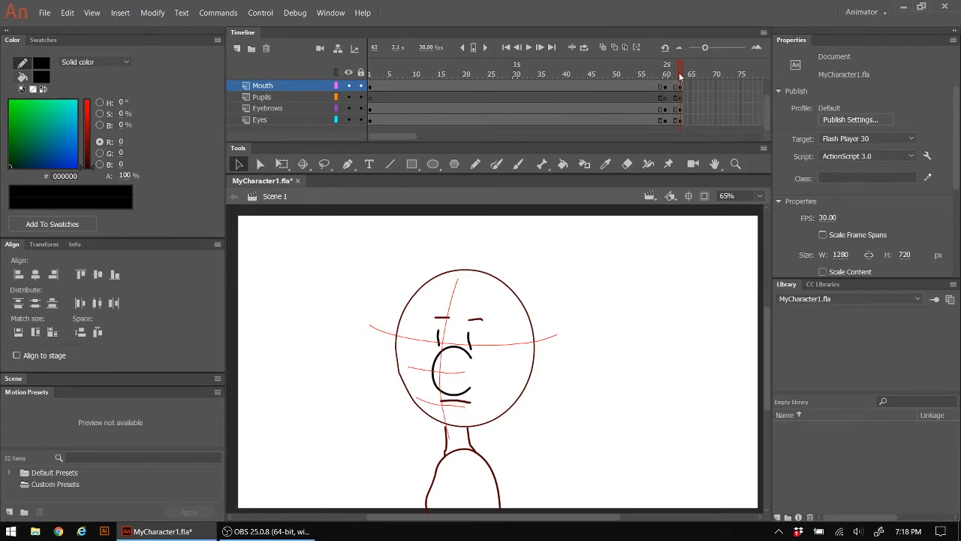
left_click(655, 76)
left_click_drag(659, 89, 686, 90)
Step: Unlock the Guides layer, shift the whole character and its guides right to X 346.20 at frame 63, and relock Guides
scroll(685, 89, "up", 2)
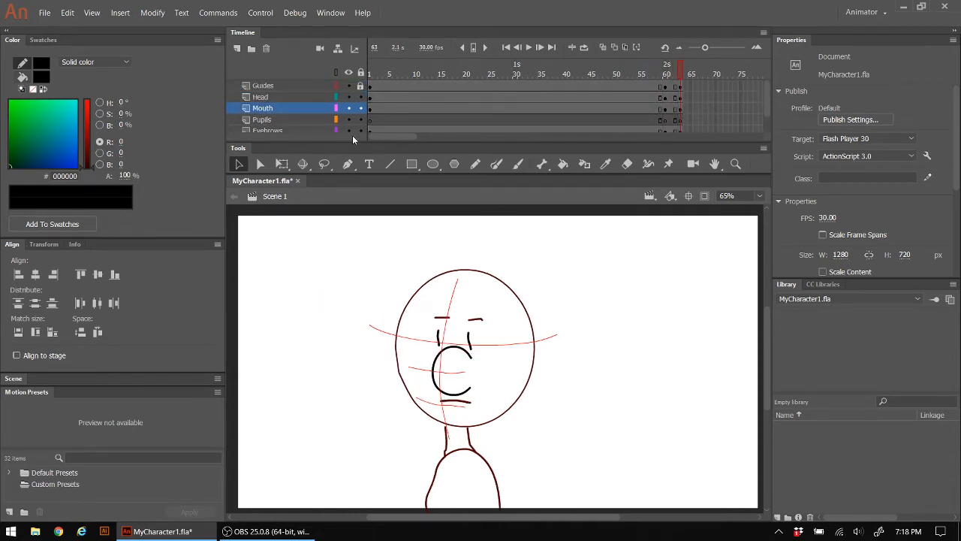
left_click(361, 87)
mouse_move(340, 250)
left_mouse_down()
mouse_move(347, 276)
mouse_move(558, 518)
mouse_move(602, 536)
left_mouse_up()
key("Right")
key("Right")
key("Right")
key("Right")
key("Right")
key("Right")
key("Right")
key("Right")
key("Right")
key("Right")
key("Right")
key("Right")
key("Right")
key("Right")
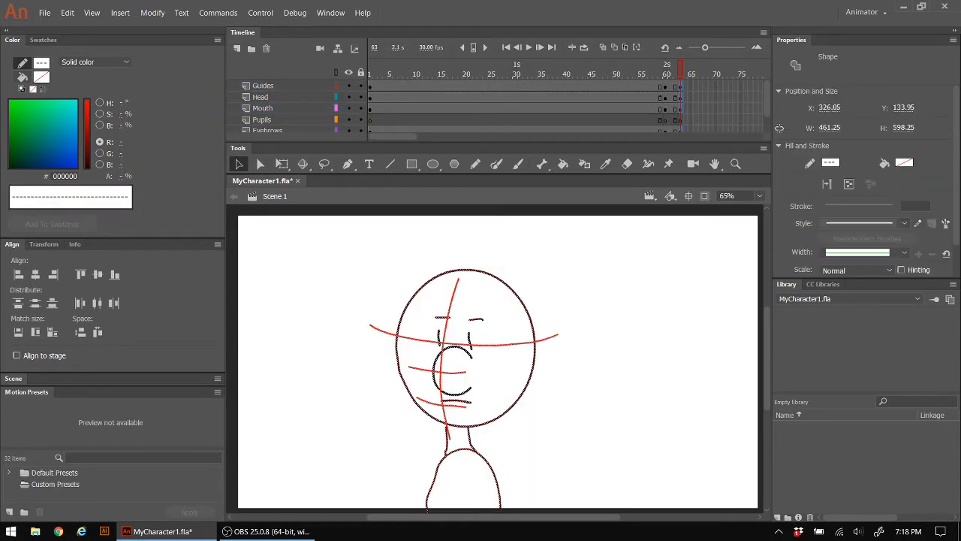
left_click(362, 88)
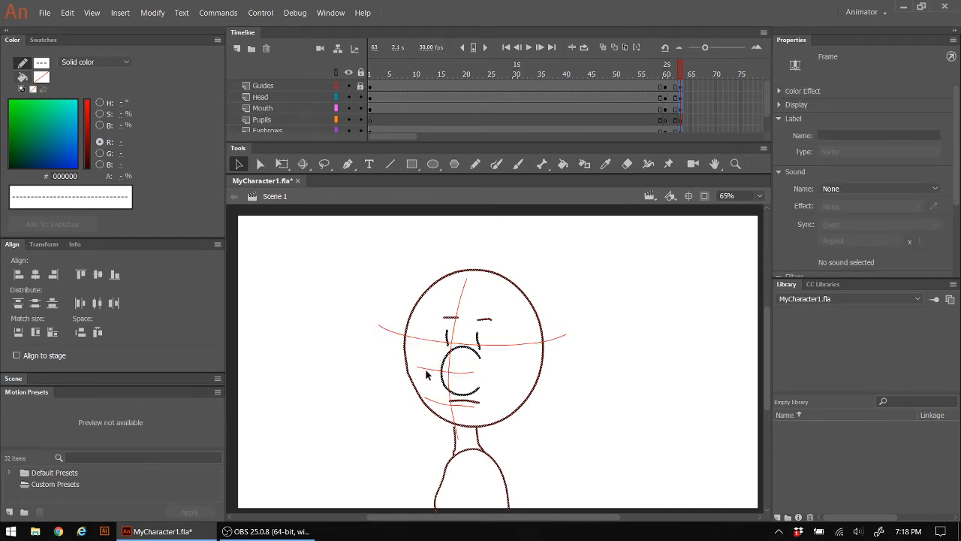
left_click(320, 353)
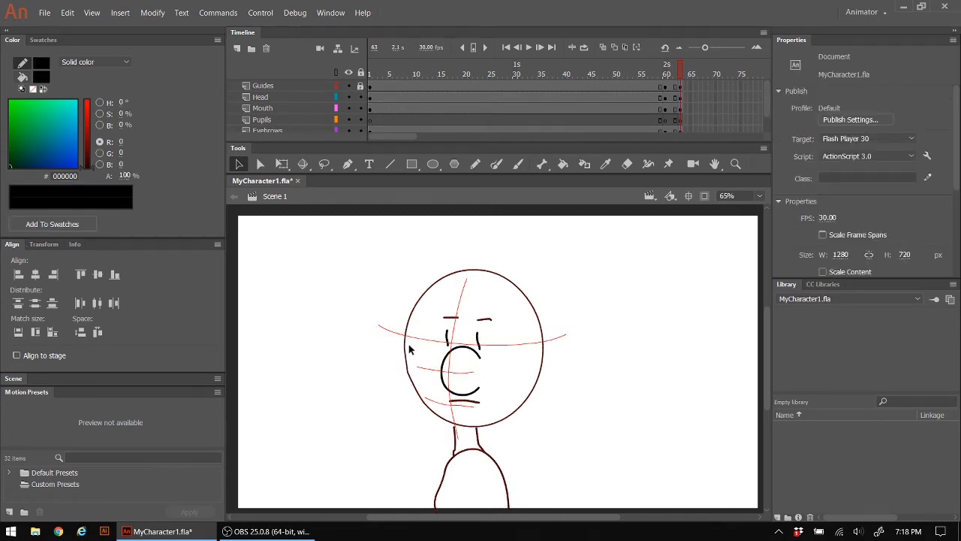
Step: Replace both eye lines at frame 63 with short Pencil strokes that bulge to the right, and compare with the previous poses
left_click(478, 340)
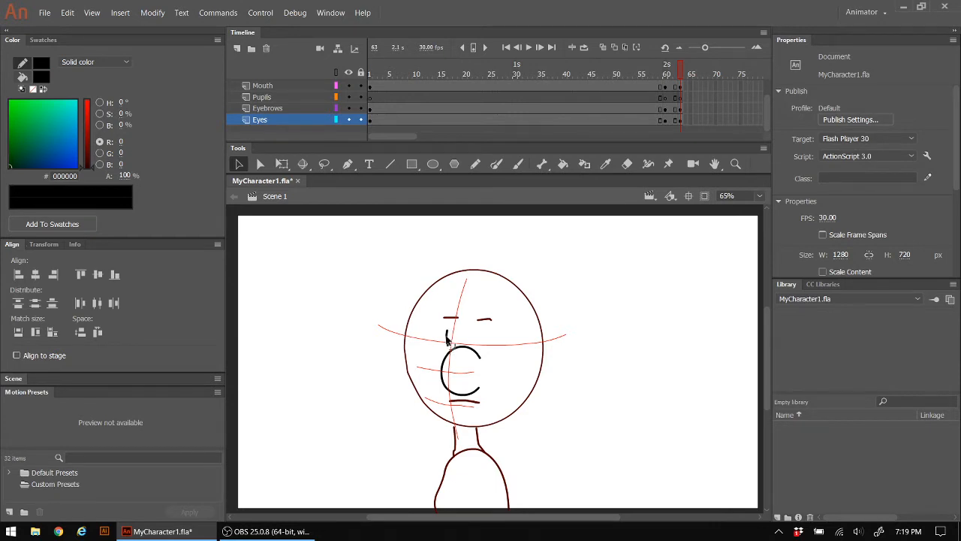
left_click(447, 338)
key("Delete")
left_click(473, 166)
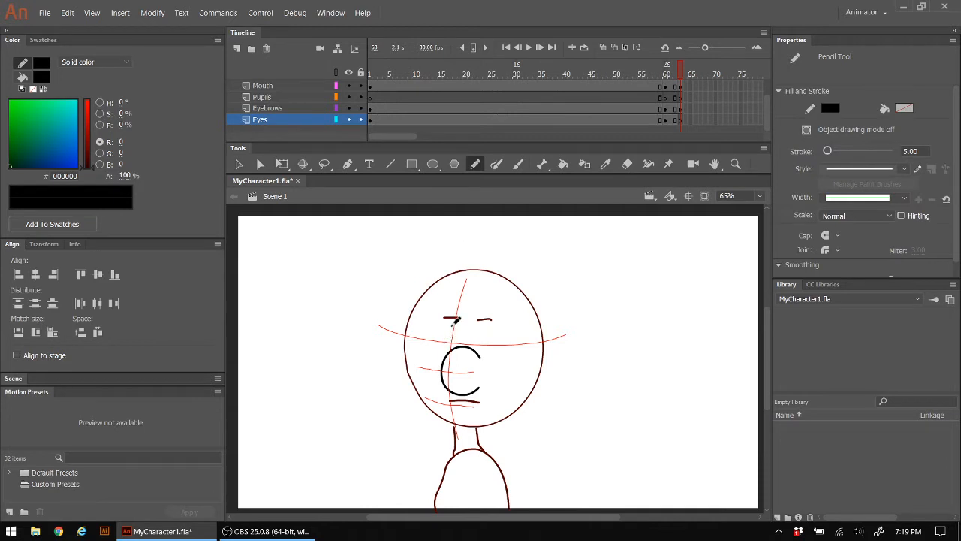
mouse_move(451, 326)
left_mouse_down()
mouse_move(450, 341)
mouse_move(479, 340)
left_mouse_up()
left_click(641, 73)
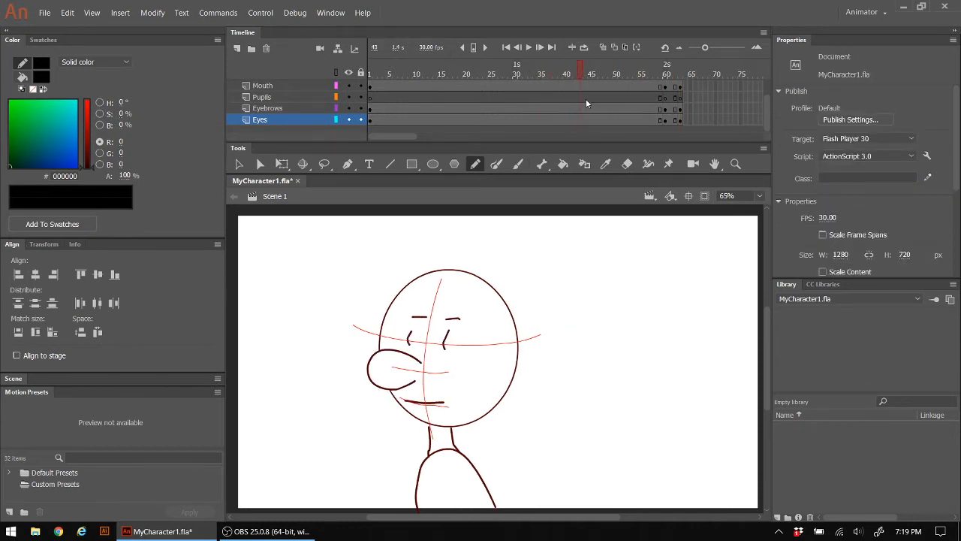
left_click(664, 105)
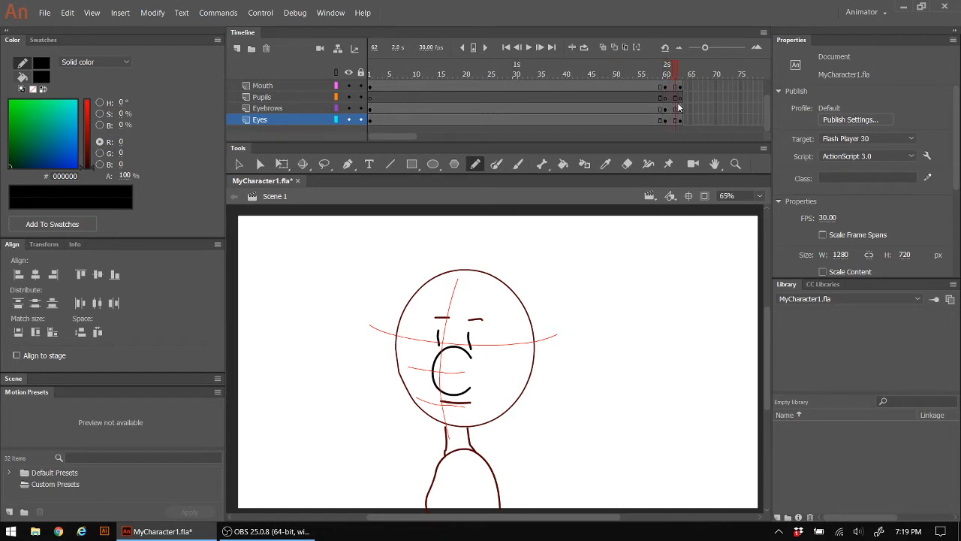
left_click(678, 102)
key(".")
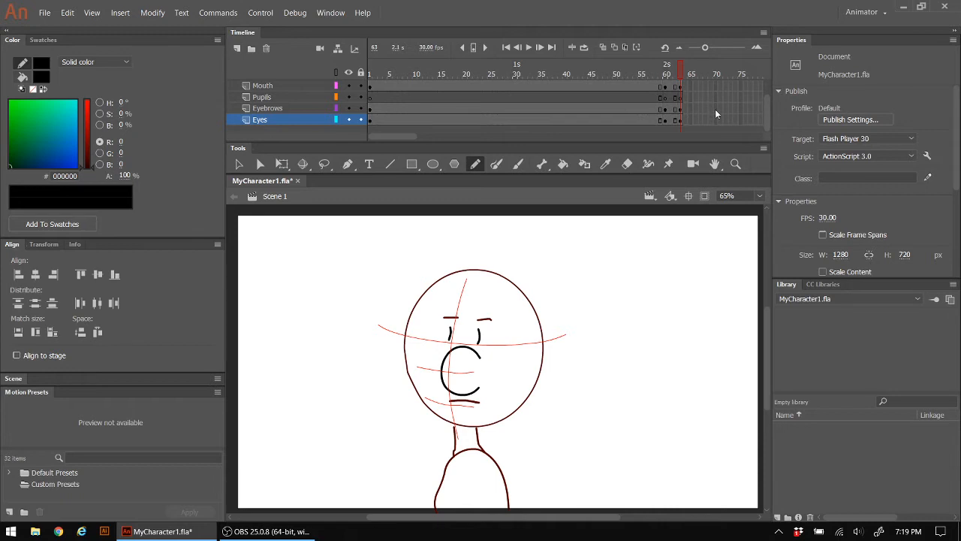
Step: Flip the open oval nose horizontally at frame 63 so its gap faces left
left_click(240, 164)
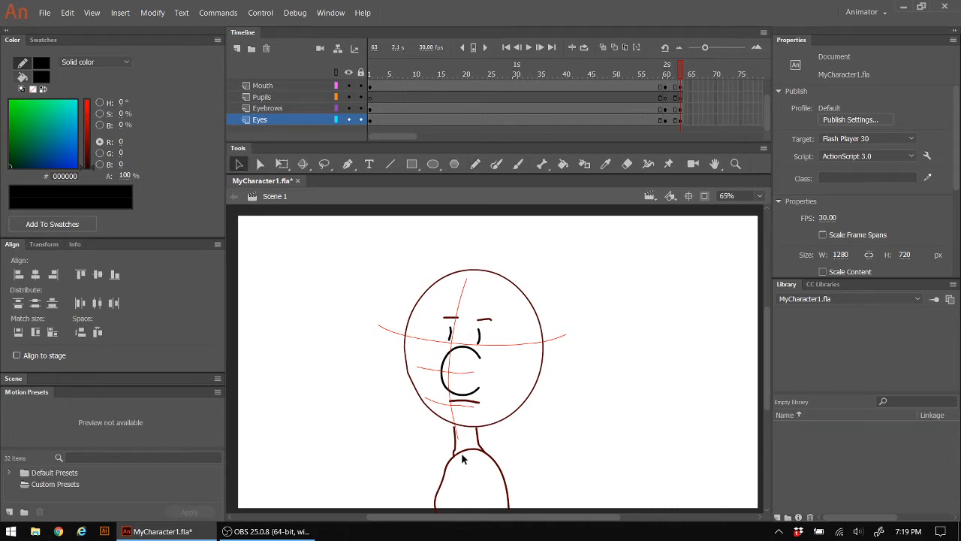
left_click(449, 370)
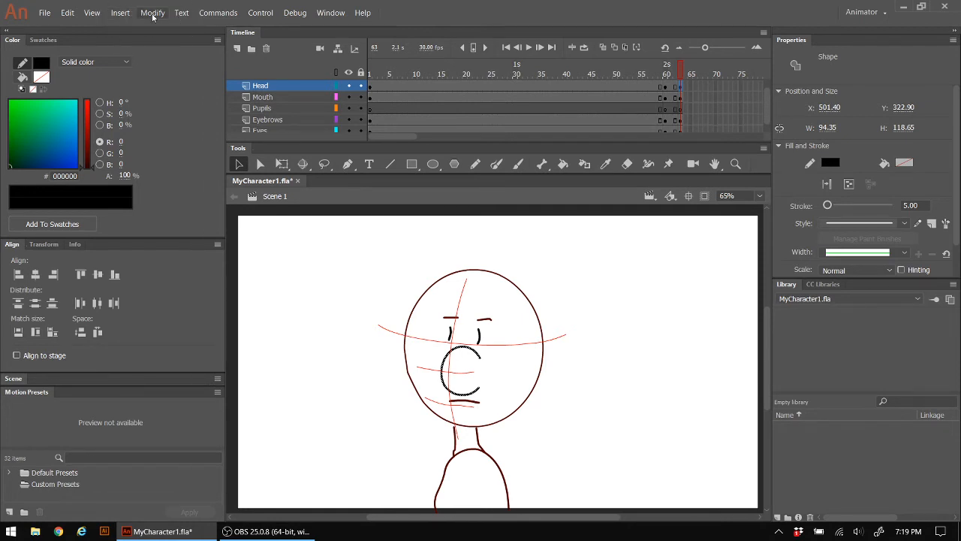
left_click(152, 14)
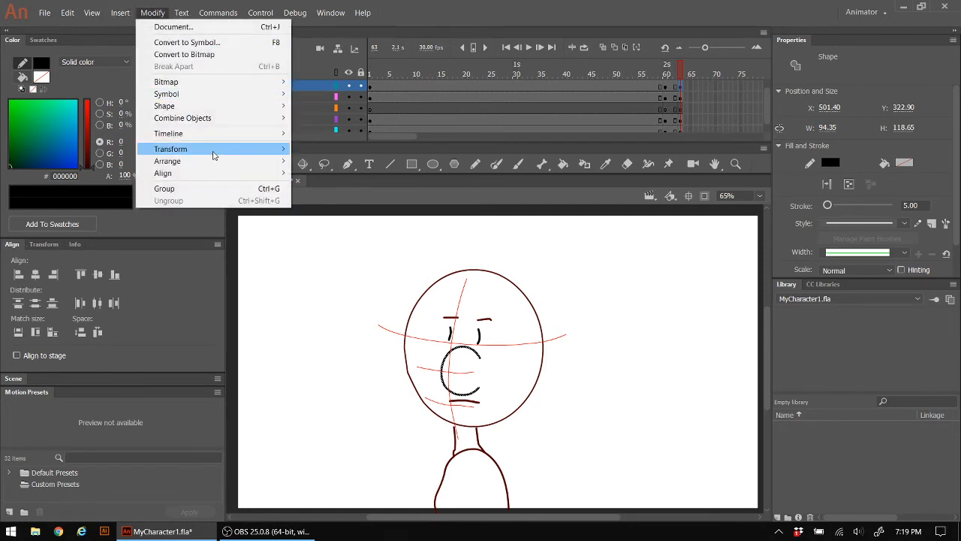
mouse_move(224, 154)
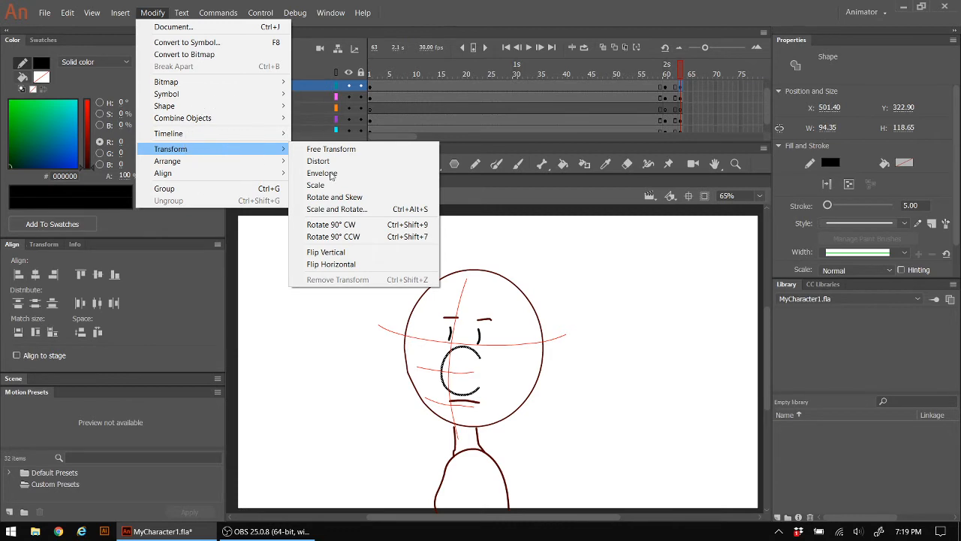
left_click(367, 264)
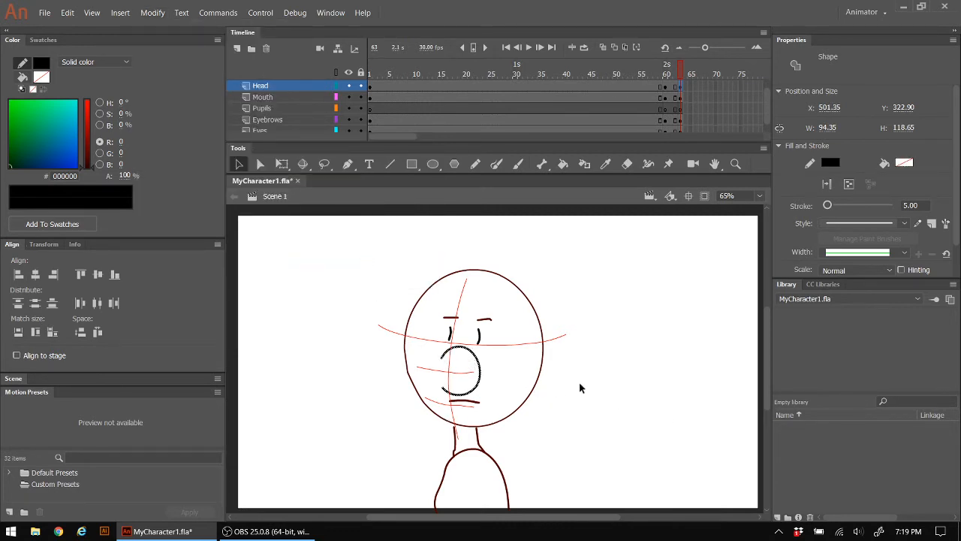
Step: Nudge the flipped nose right until it sits just right of the vertical face guide, and check it against the neighbouring frames
key("Right")
key("Right")
key("Right")
key("Right")
key("Right")
key("Right")
key("shift+Right")
key("shift+Right")
key("shift+Right")
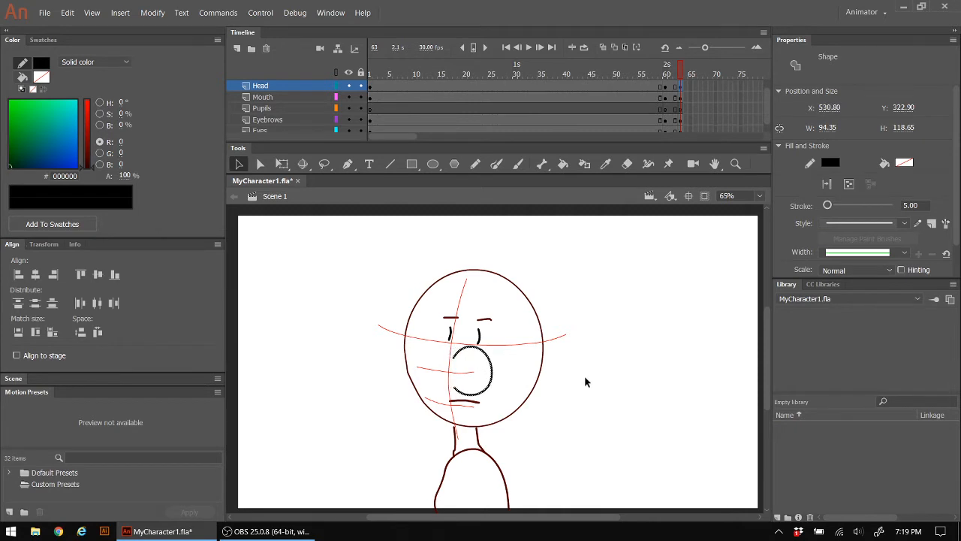
left_click_drag(683, 77, 716, 92)
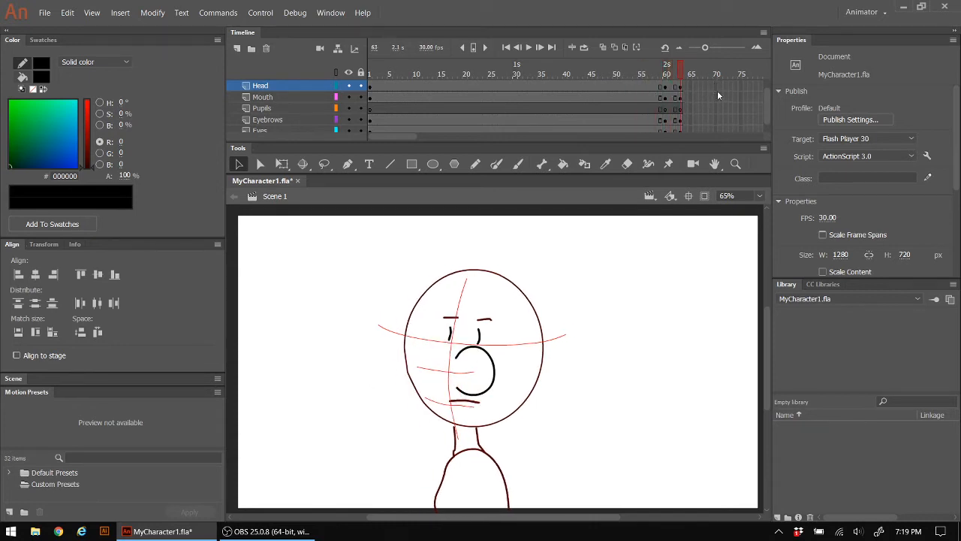
mouse_move(715, 91)
left_mouse_down()
mouse_move(567, 112)
mouse_move(660, 94)
mouse_move(715, 105)
left_mouse_up()
Step: Unlock Guides, move all the artwork at frame 63 right to X 378.75, relock Guides, and scrub through the turn
scroll(344, 90, "up", 1)
left_click(361, 88)
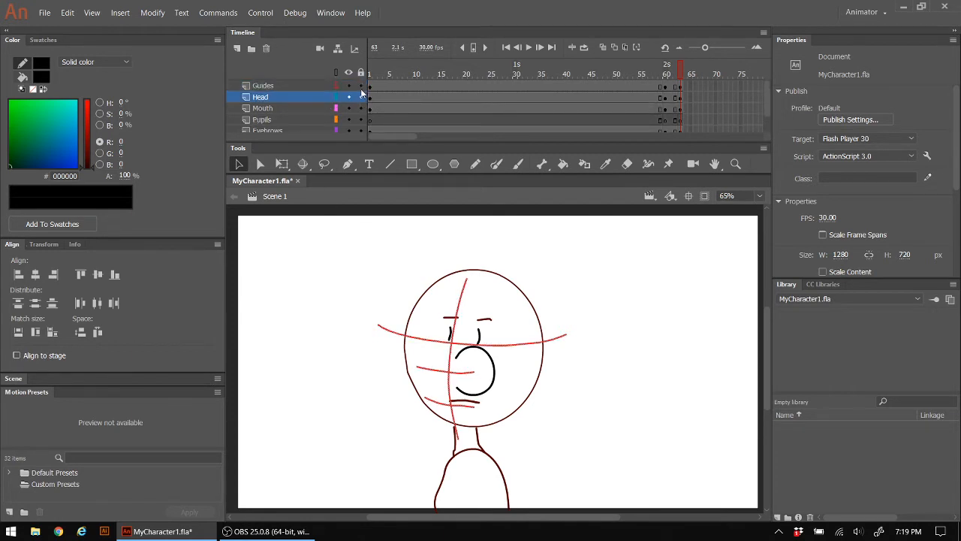
mouse_move(338, 250)
left_mouse_down()
mouse_move(440, 444)
mouse_move(671, 514)
left_mouse_up()
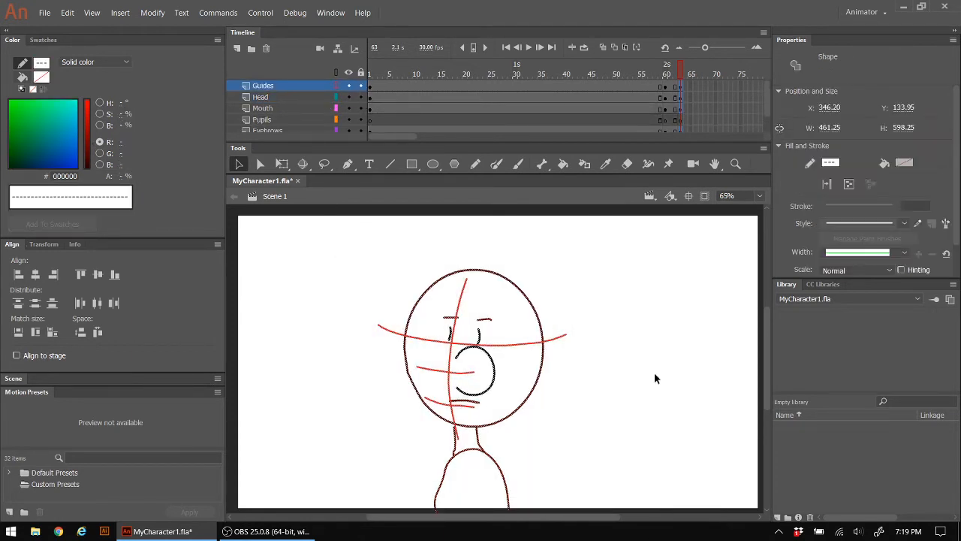
key("Right")
key("Right")
key("Right")
key("Right")
key("Right")
key("Right")
key("Right")
key("Right")
key("Right")
key("Right")
key("Right")
key("Right")
key("Right")
key("Right")
key("Right")
key("Right")
key("Right")
key("Right")
key("Right")
key("Right")
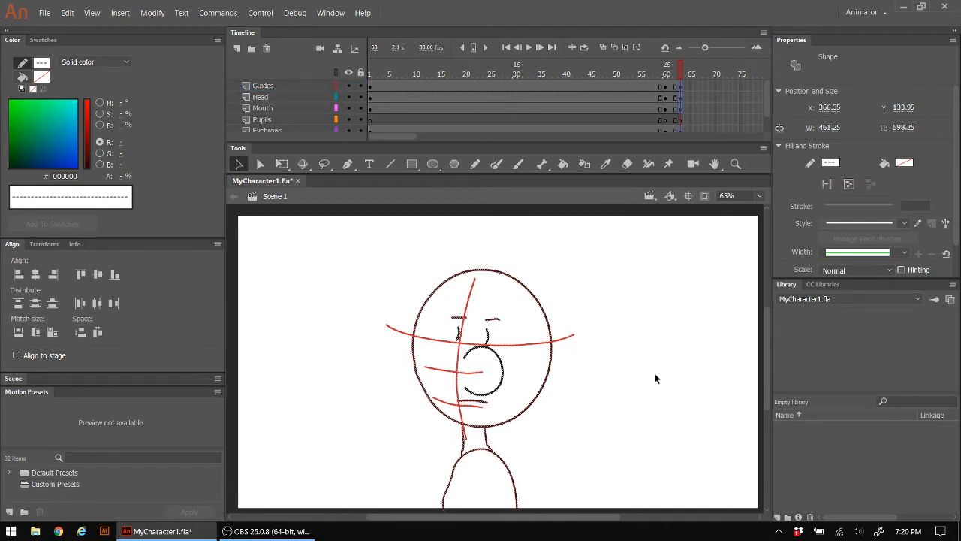
key("Right")
key("Right")
key("Right")
key("Right")
key("Right")
key("Right")
key("Right")
key("Right")
key("Right")
key("Right")
key("Right")
key("Right")
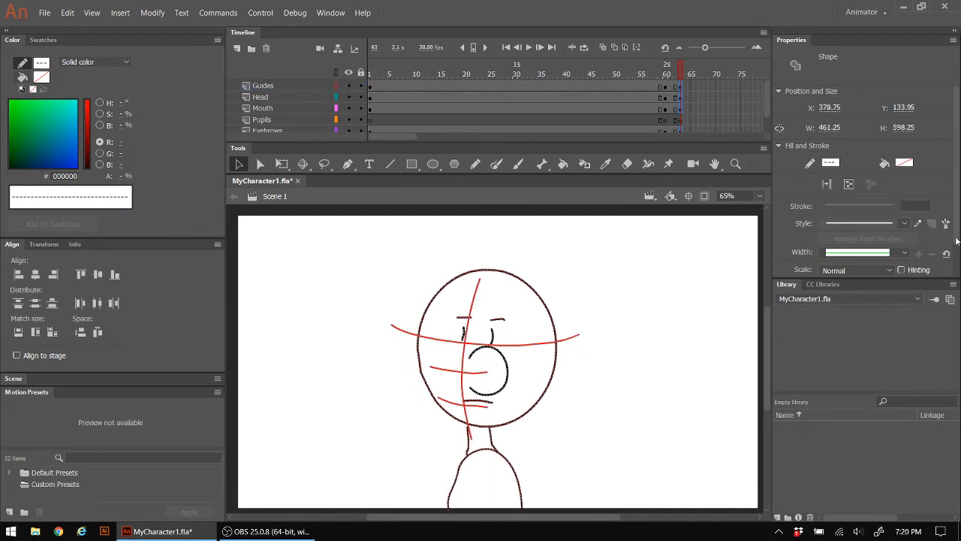
left_click(361, 87)
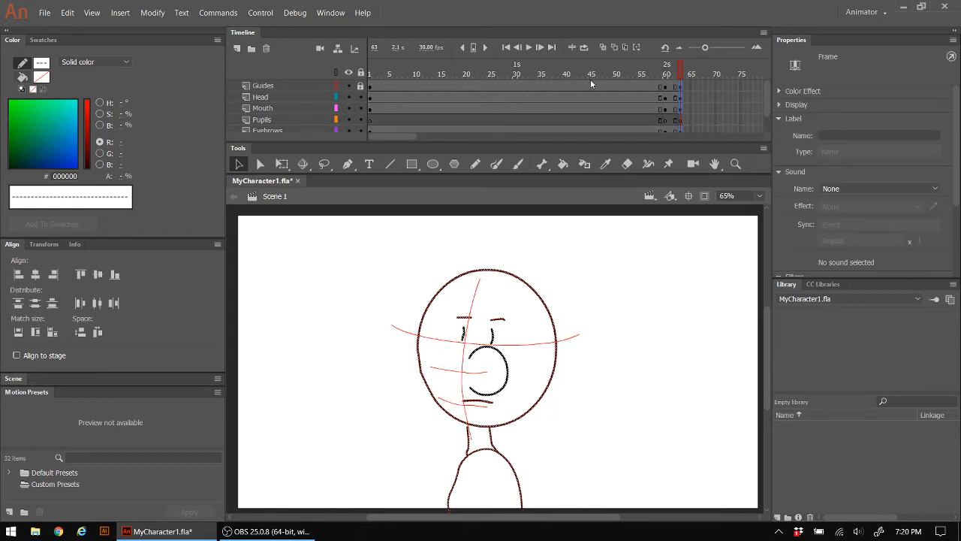
left_click_drag(685, 70, 516, 90)
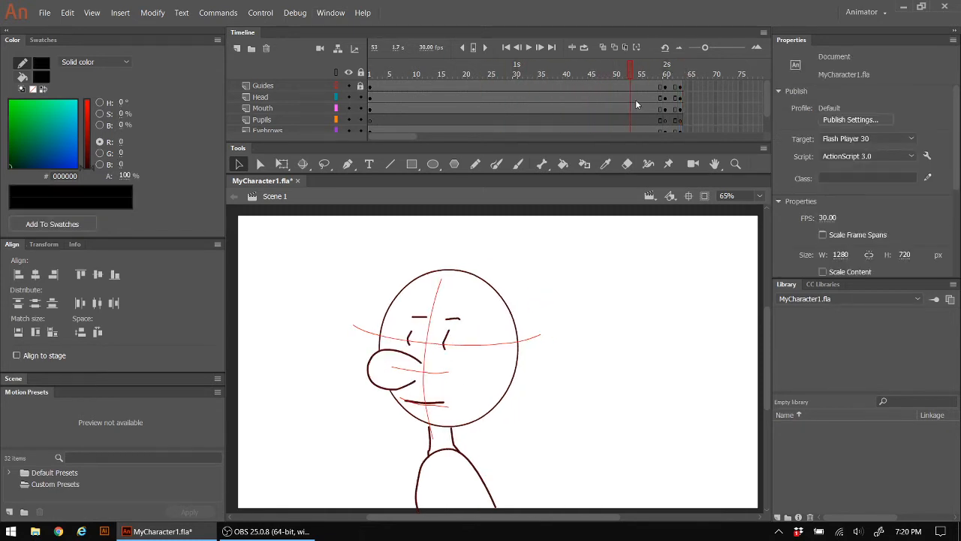
left_click_drag(635, 99, 681, 110)
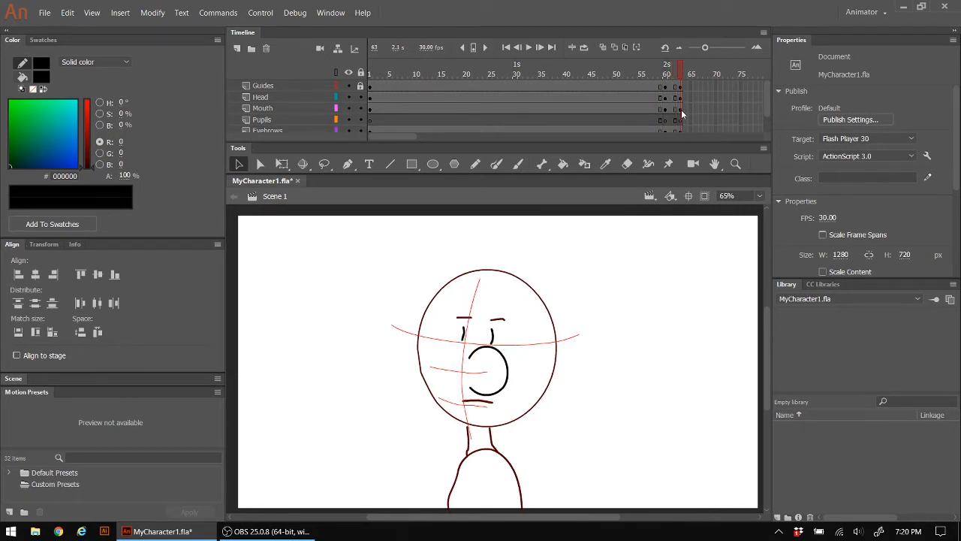
Step: With onion skinning as reference, pull the lower ends of both body lines left at frame 63, and scrub through the turn
left_click(602, 48)
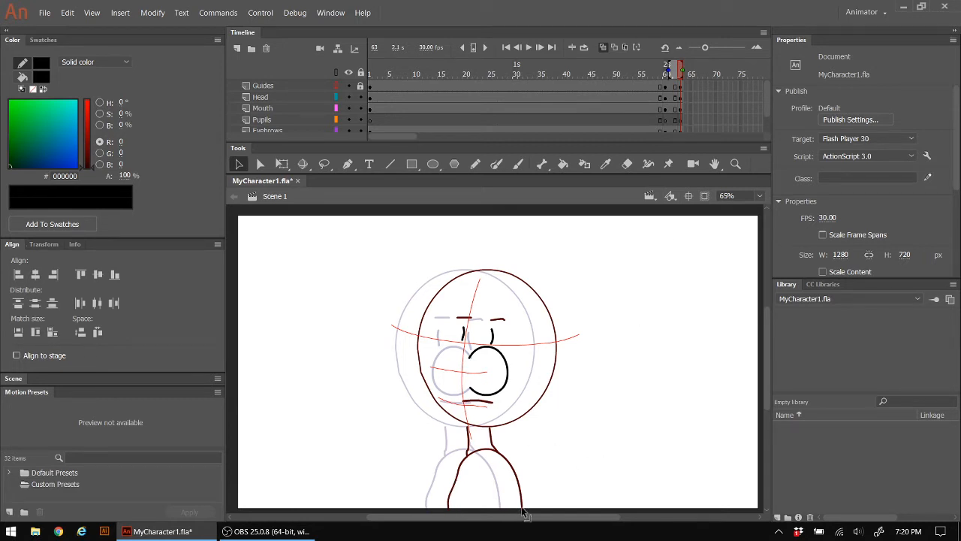
left_click_drag(522, 508, 513, 510)
left_click_drag(448, 507, 440, 509)
scroll(445, 518, "left", 5)
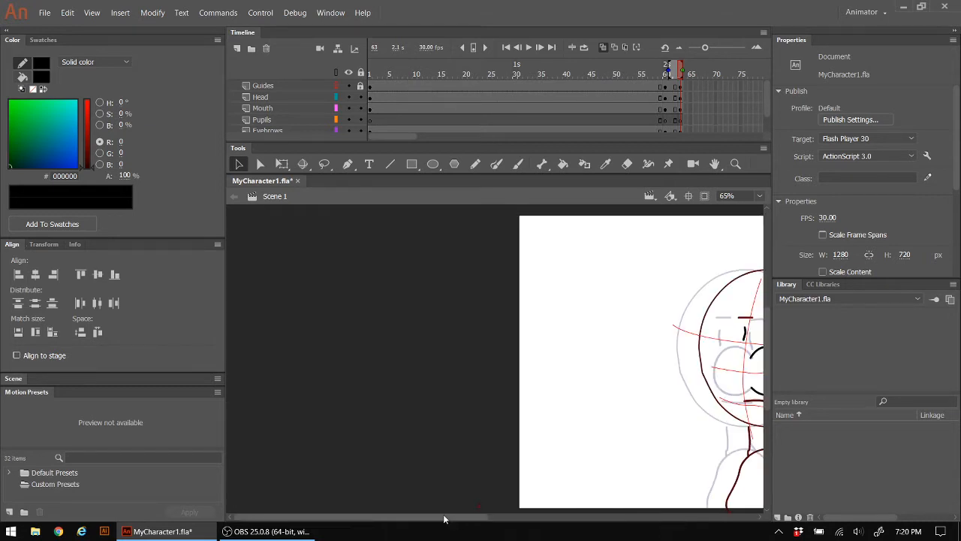
scroll(509, 461, "down", 3)
scroll(521, 448, "up", 4)
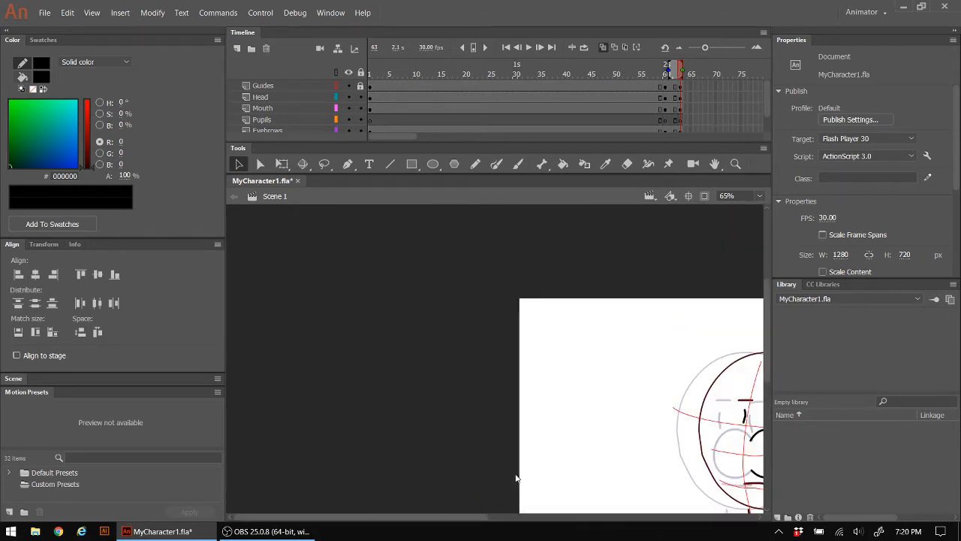
scroll(517, 476, "down", 1)
mouse_move(317, 517)
left_mouse_down()
mouse_move(446, 518)
mouse_move(455, 506)
left_mouse_up()
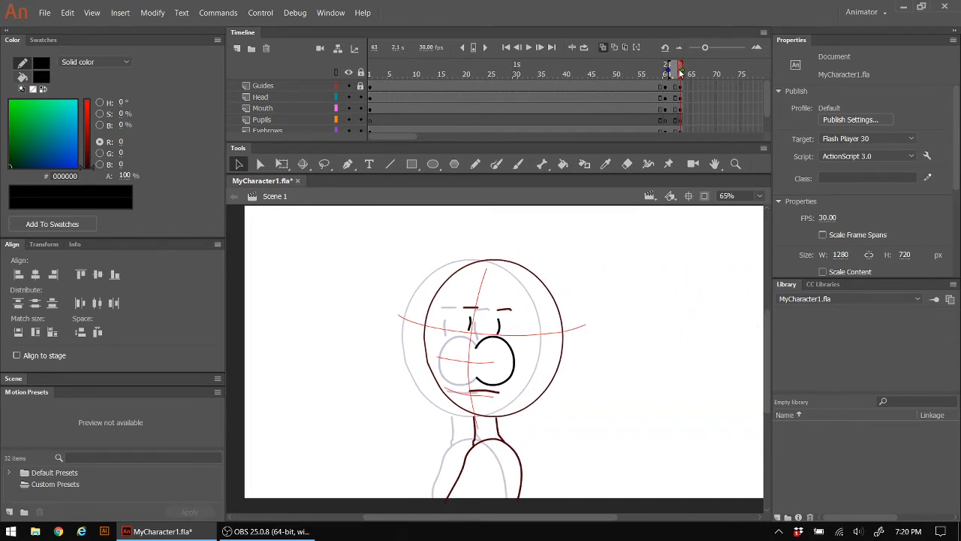
left_click_drag(680, 73, 678, 75)
left_click(603, 47)
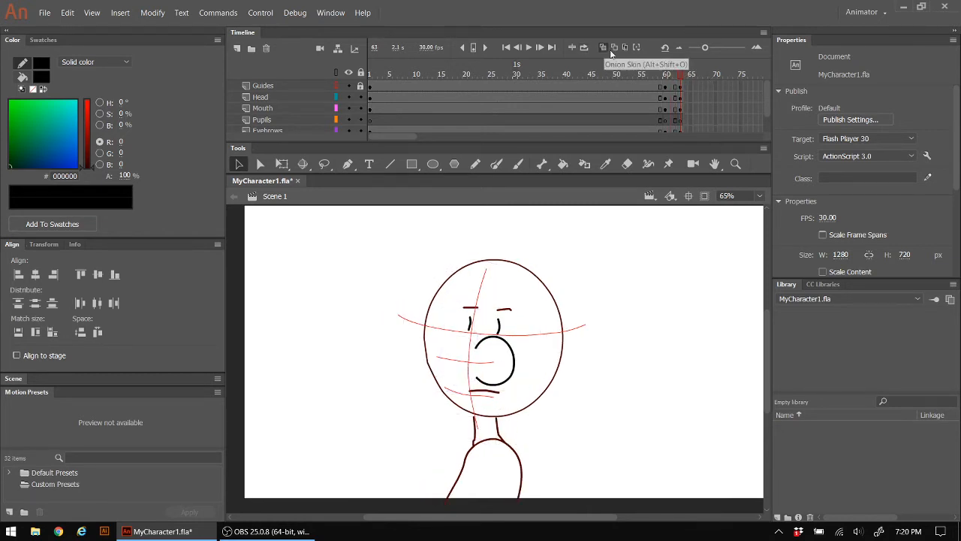
mouse_move(684, 70)
left_mouse_down()
mouse_move(611, 72)
mouse_move(681, 73)
left_mouse_up()
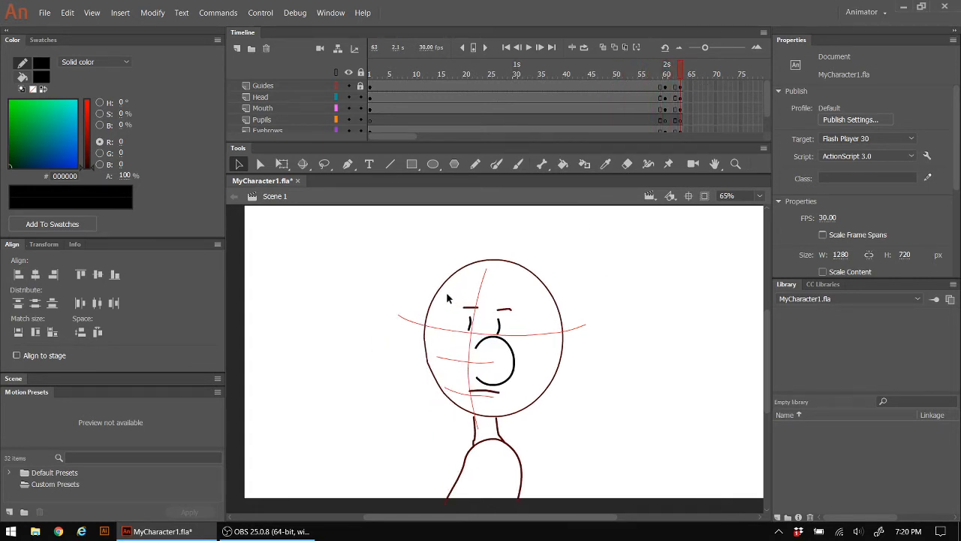
Step: Move the eyes and eyebrows together right and slightly down at frame 63, to X 585.15, Y 256.10
mouse_move(446, 291)
left_mouse_down()
mouse_move(473, 324)
mouse_move(523, 340)
left_mouse_up()
key("Right")
key("Right")
key("Right")
key("Right")
key("Right")
key("Right")
key("Right")
key("Right")
key("Right")
key("Right")
key("Right")
key("Right")
key("Right")
key("Right")
key("Right")
key("Right")
key("Right")
key("Right")
key("Right")
key("Right")
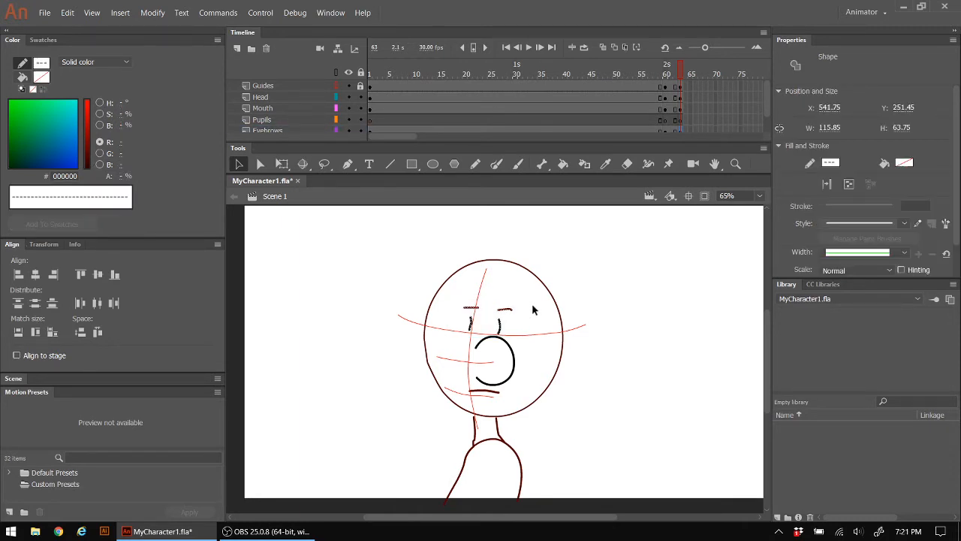
key("Left")
key("Down")
key("Down")
key("Right")
key("Right")
key("Right")
key("Right")
key("Right")
key("Right")
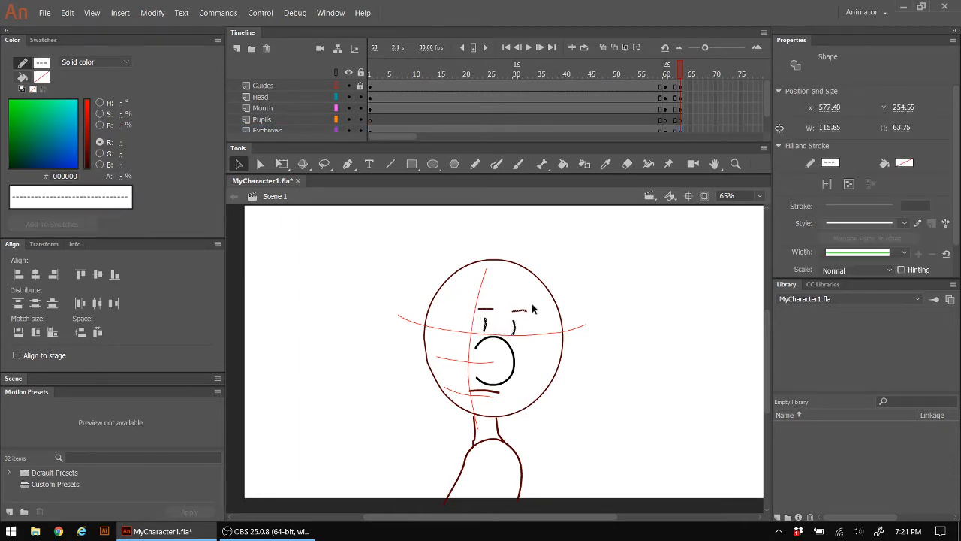
key("Down")
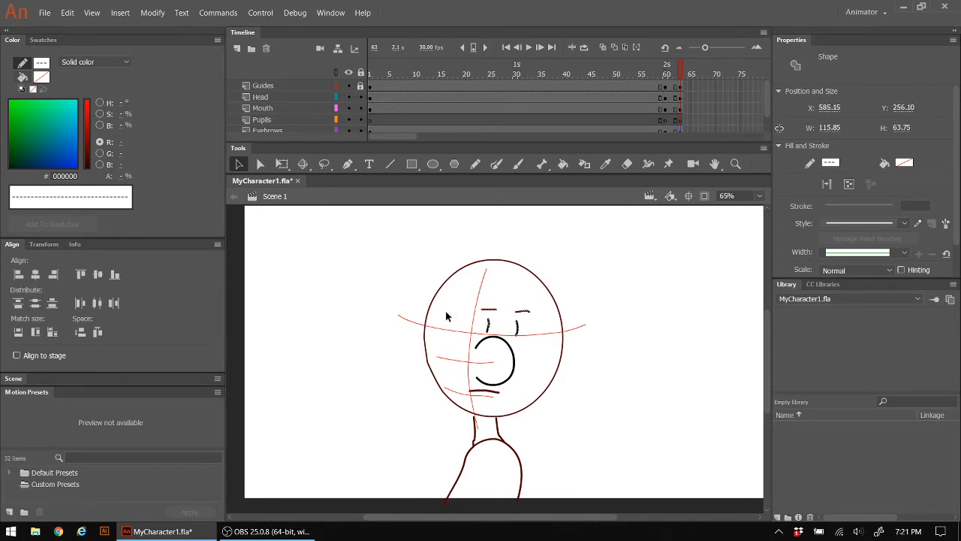
Step: Nudge the open oval nose right and slightly down at frame 63, to X 592.80, Y 326.00
left_click(516, 365)
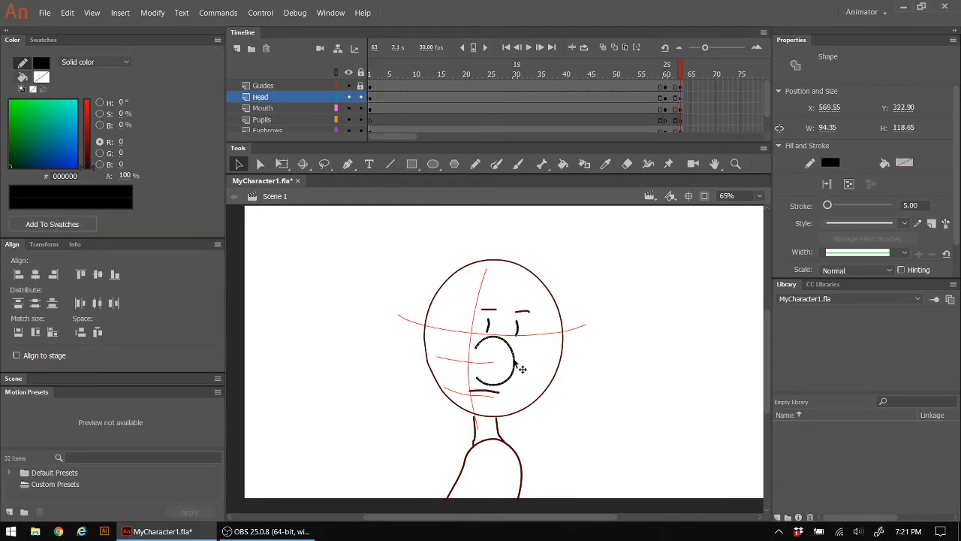
key("Right")
key("Right")
key("Right")
key("Right")
key("Right")
key("Right")
key("Right")
key("Right")
key("Right")
key("Right")
key("Right")
key("Right")
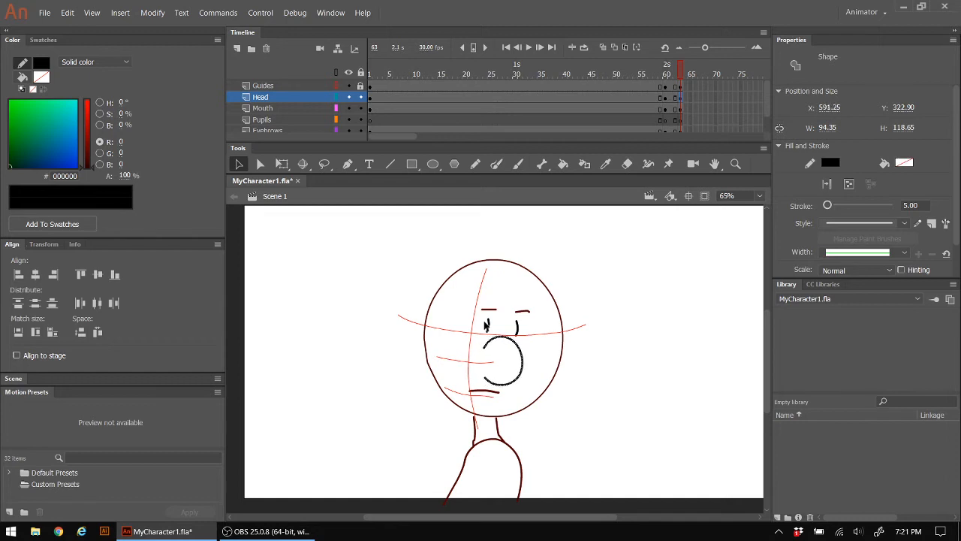
key("Down")
key("Down")
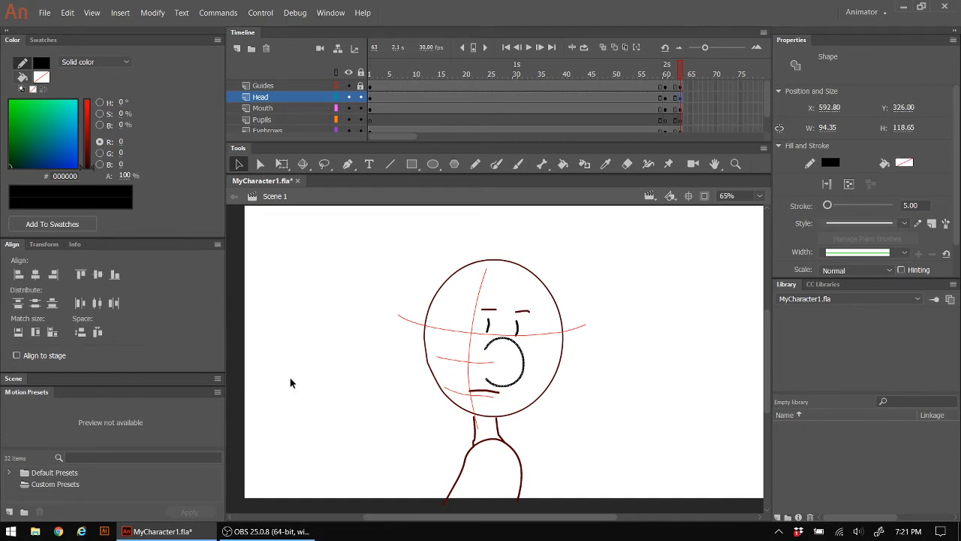
left_click(389, 369)
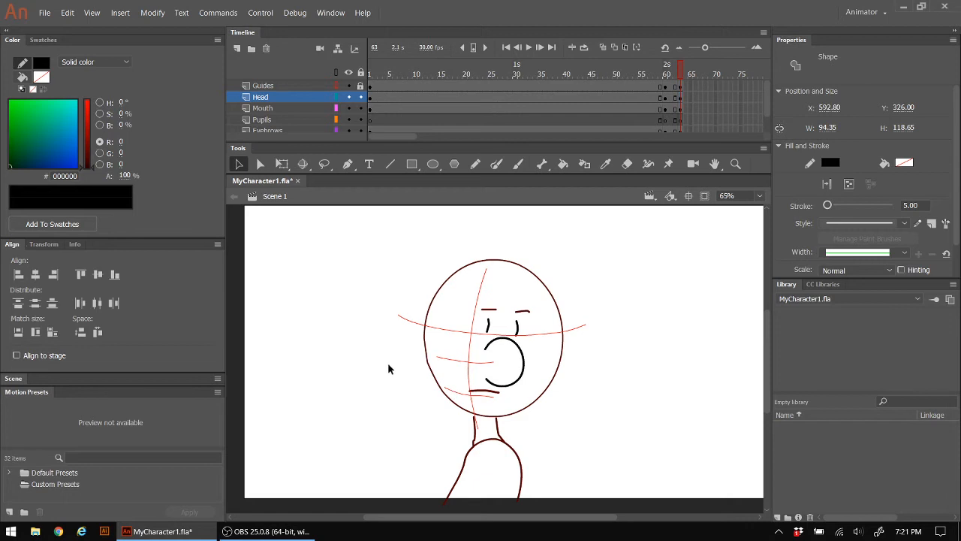
Step: Shift the mouth right and slightly down at frame 63 to X 574.95, Y 459.45, and scrub through the turn
left_click(487, 392)
left_click_drag(491, 390, 500, 397)
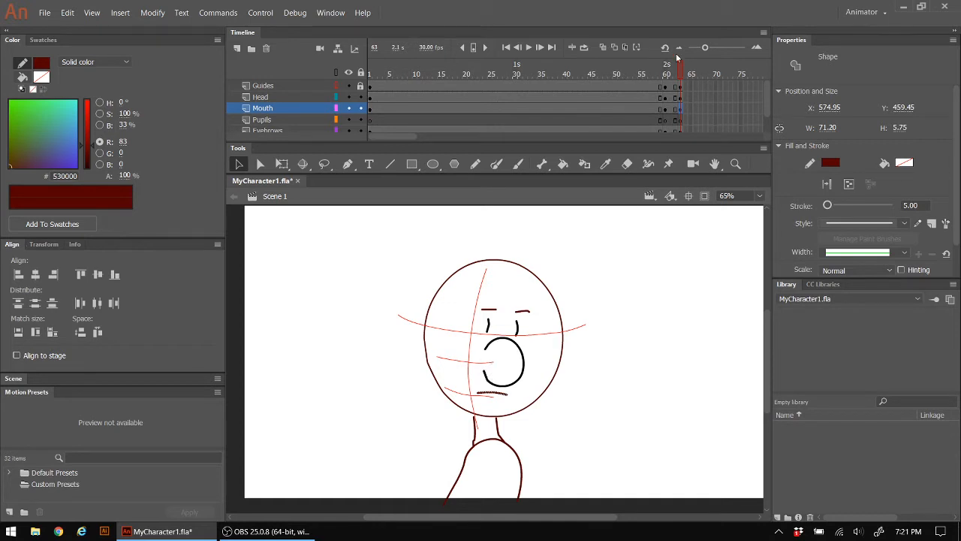
mouse_move(681, 69)
left_mouse_down()
mouse_move(367, 120)
mouse_move(688, 118)
left_mouse_up()
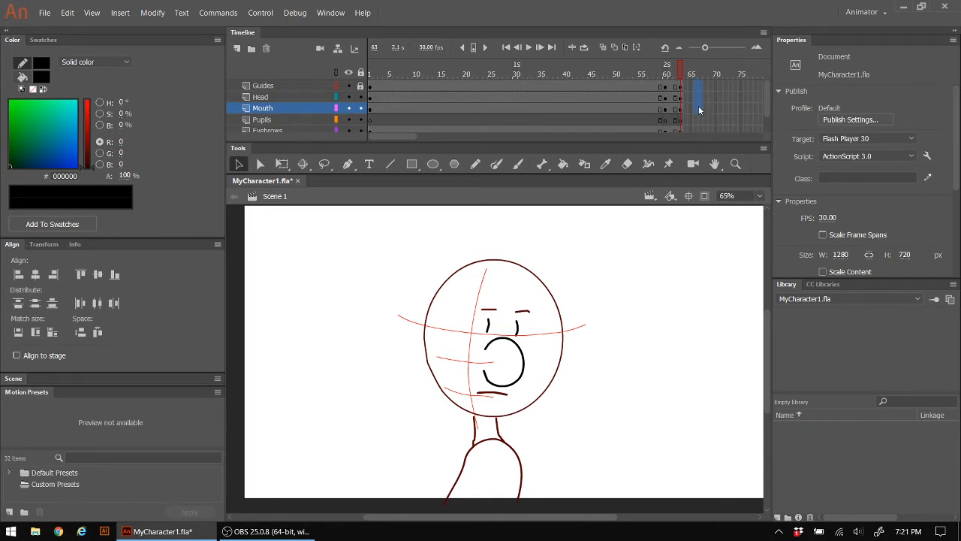
Step: Insert keyframes at frame 66 on all layers from Guides down to Eyes
left_click_drag(699, 117, 697, 138)
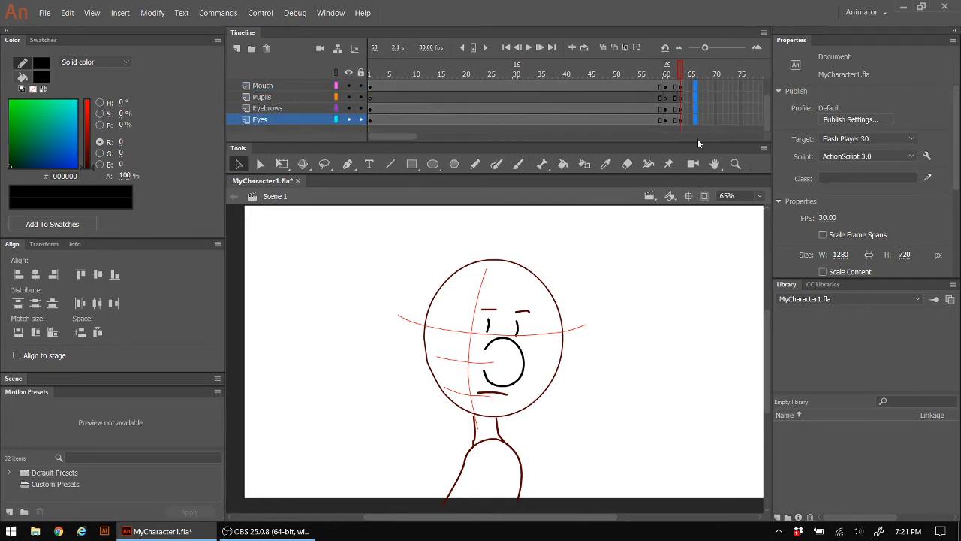
scroll(709, 129, "up", 2)
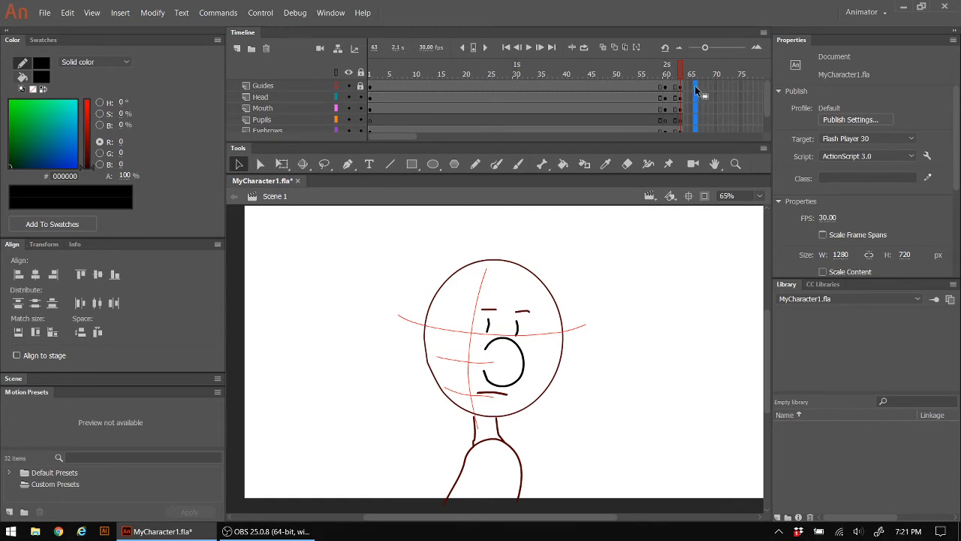
right_click(696, 87)
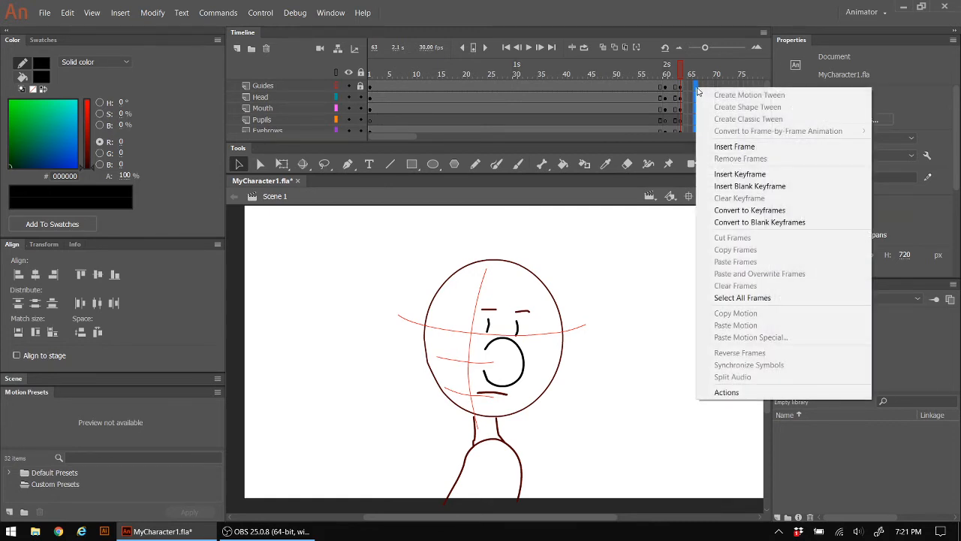
left_click(760, 174)
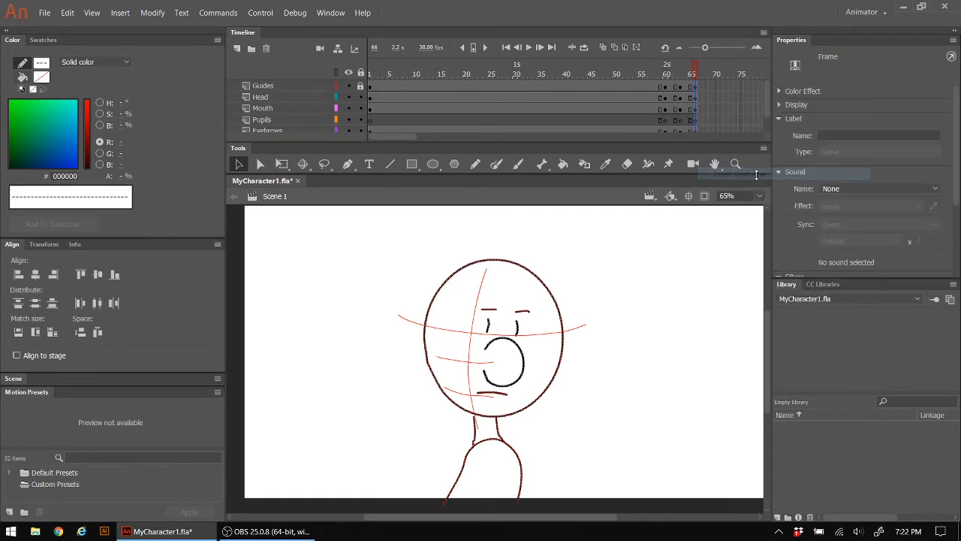
left_click(671, 292)
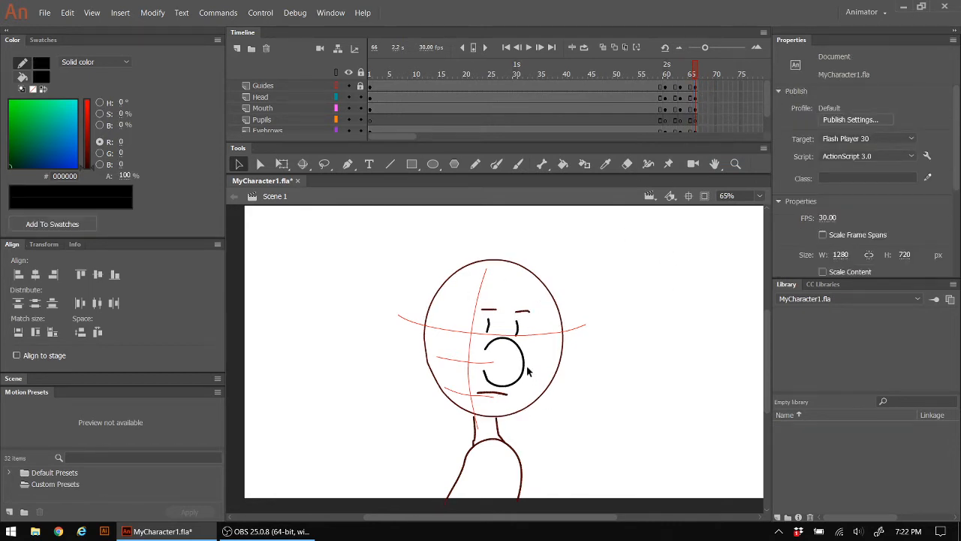
Step: Reshape the nose at frame 66 so its right side bulges outward, and adjust its open ends to widen the left gap
mouse_move(523, 365)
left_mouse_down()
mouse_move(534, 369)
mouse_move(523, 388)
left_mouse_up()
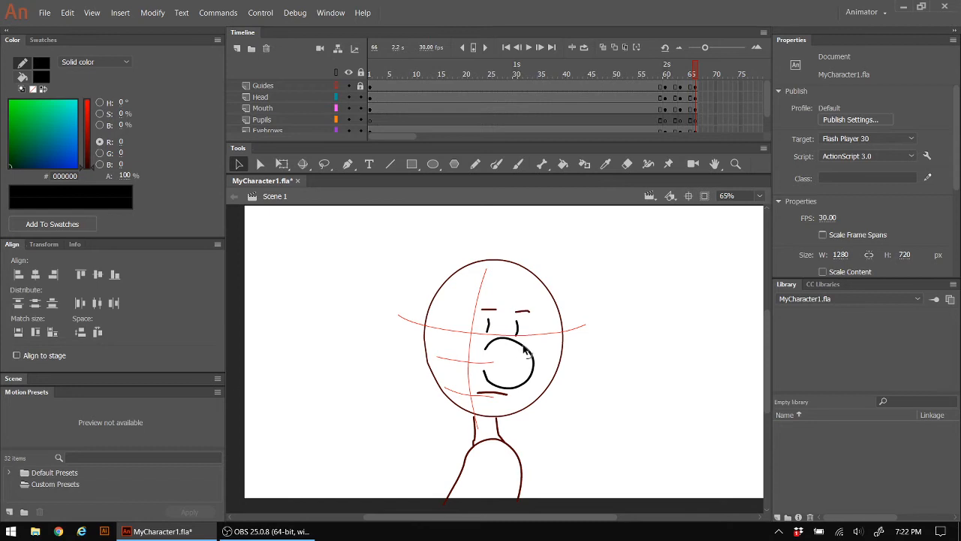
left_click(488, 354)
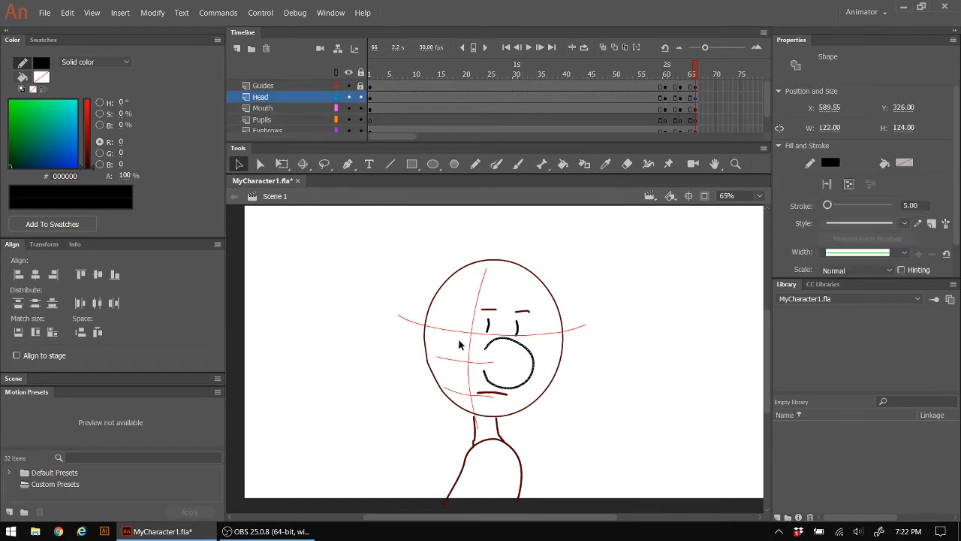
left_click(461, 344)
left_click(485, 377)
left_click(485, 378)
left_click(485, 378)
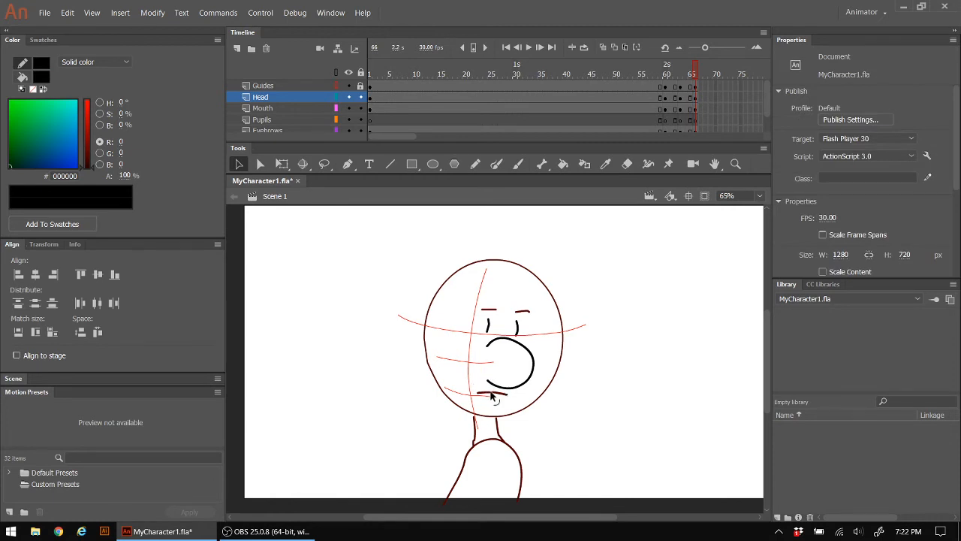
Step: Move the mouth down and right beneath the enlarged nose at frame 66, to X 589.15, Y 468.65
left_click(492, 393)
mouse_move(497, 397)
left_mouse_down()
mouse_move(507, 405)
mouse_move(491, 404)
left_mouse_up()
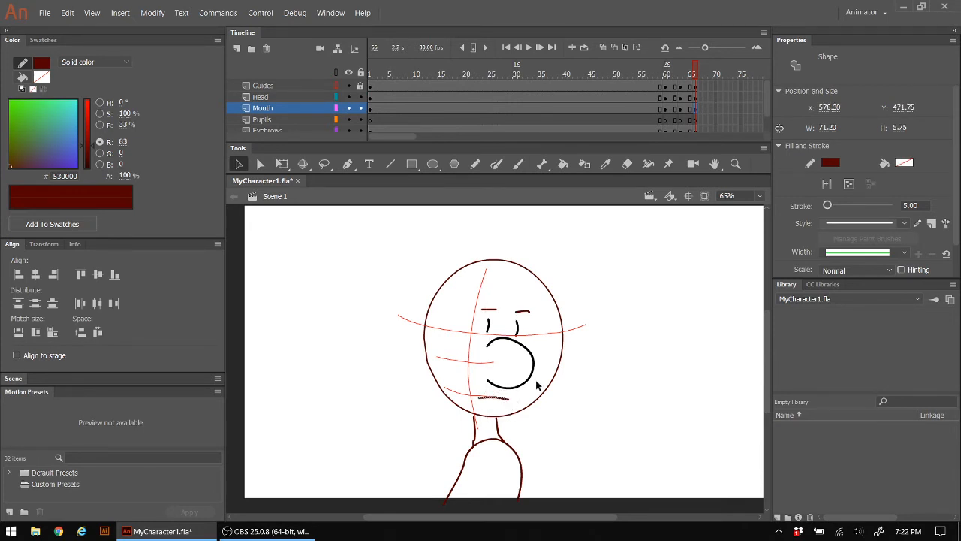
key("Right")
key("Right")
key("Right")
key("Right")
key("Right")
key("Right")
key("Right")
key("Right")
key("Up")
key("Up")
key("Up")
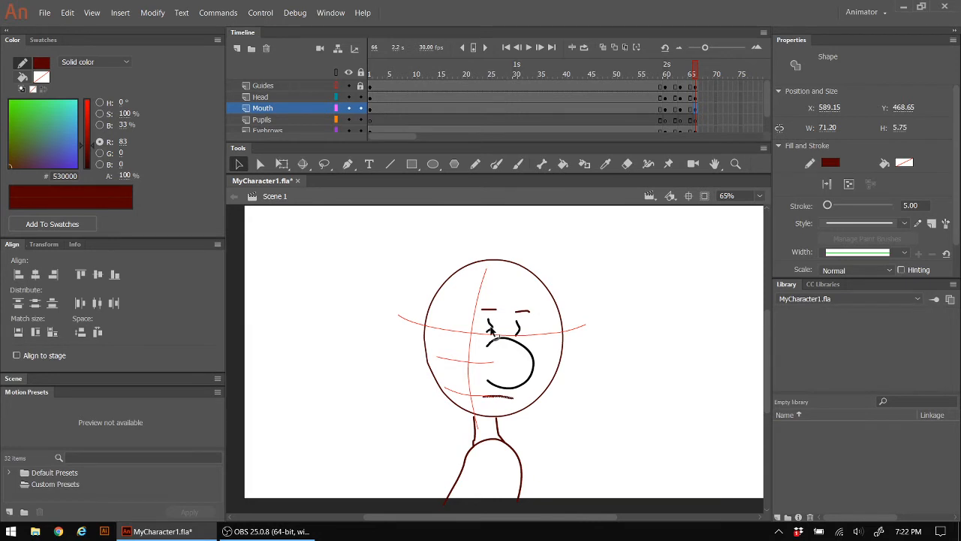
Step: Erase both eye lines at frame 66, redraw them as longer Pencil curves bulging right, and scrub through the turn
left_click_drag(491, 328, 493, 327)
left_click(627, 164)
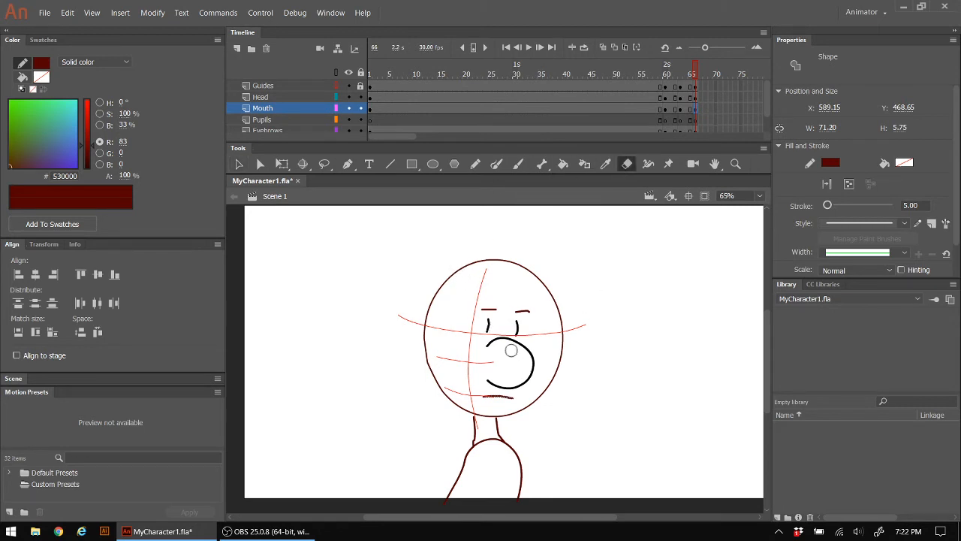
mouse_move(518, 321)
left_mouse_down()
mouse_move(517, 332)
mouse_move(485, 328)
left_mouse_up()
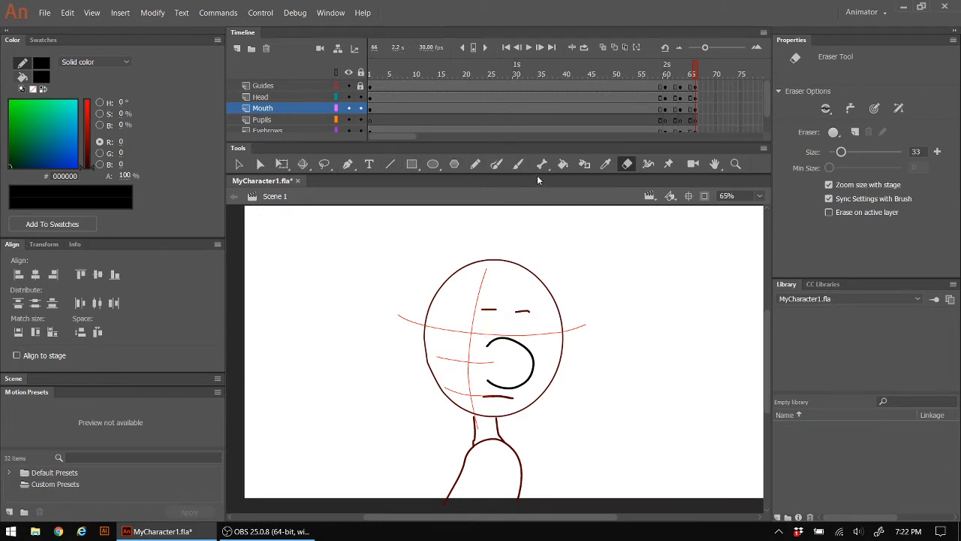
left_click(477, 170)
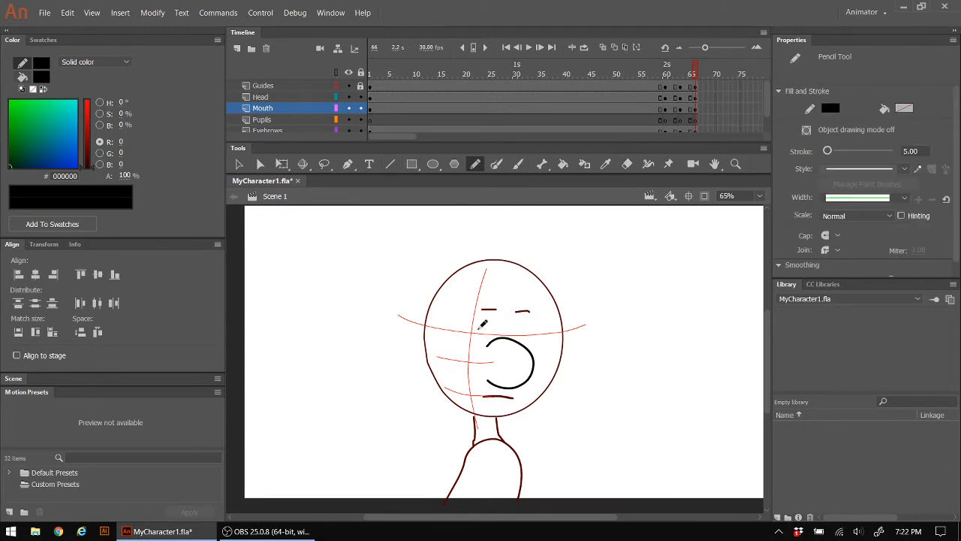
mouse_move(487, 317)
left_mouse_down()
mouse_move(486, 335)
mouse_move(521, 336)
left_mouse_up()
mouse_move(694, 73)
left_mouse_down()
mouse_move(396, 115)
mouse_move(698, 112)
left_mouse_up()
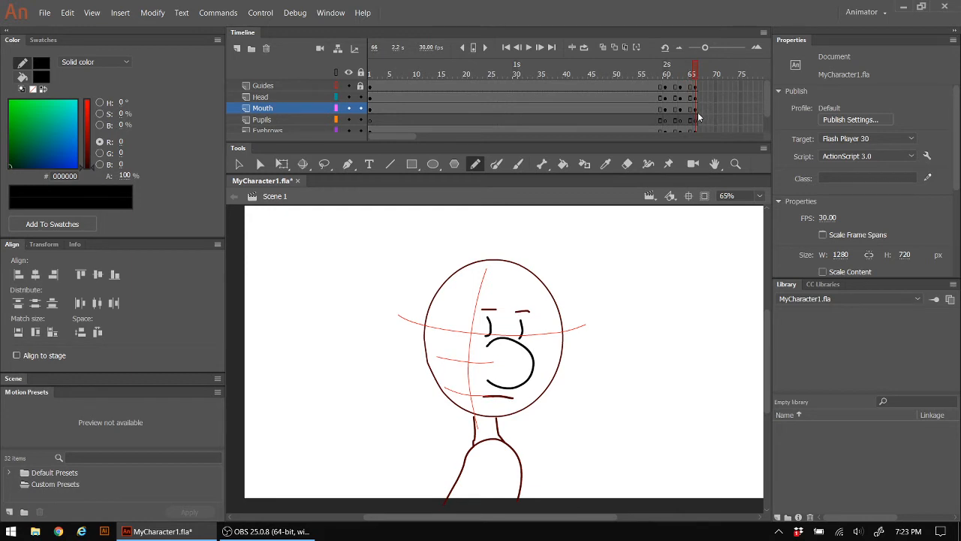
Step: Move all the character artwork at frame 66, without the guides, right to X 486.25
left_click(240, 165)
left_click_drag(386, 247, 609, 532)
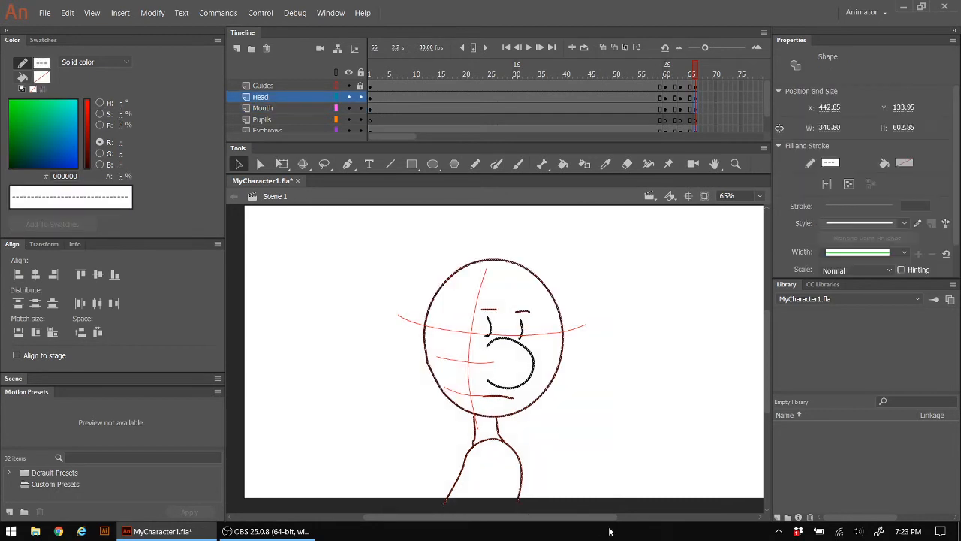
key("Right")
key("Right")
key("Right")
key("Right")
key("Right")
key("Right")
key("Right")
key("Right")
key("Right")
key("Right")
key("Right")
key("Right")
key("Right")
key("Right")
key("Right")
key("Right")
key("Right")
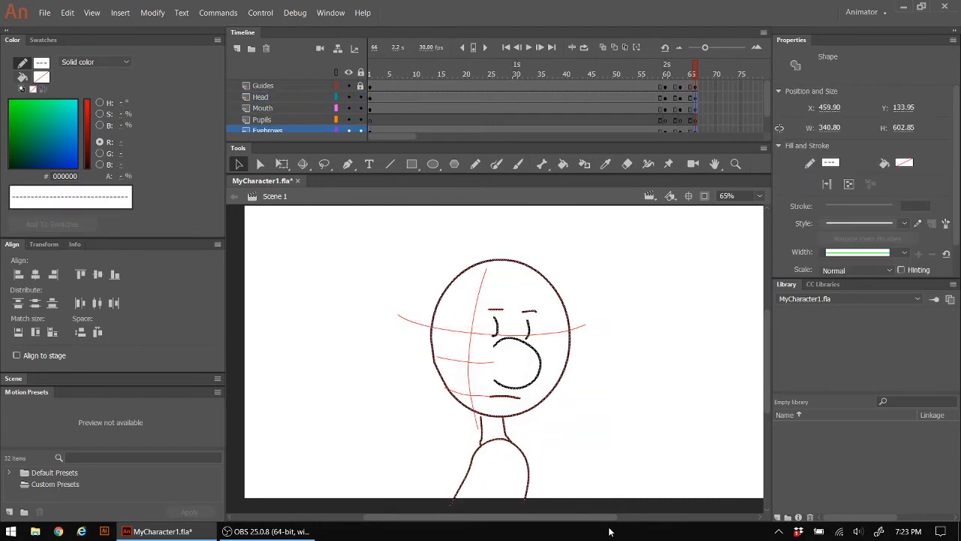
key("Right")
key("Right")
key("Right")
key("Right")
key("Right")
key("Right")
key("Right")
key("Right")
key("Right")
key("Right")
key("Right")
key("Right")
key("Right")
key("Right")
key("Right")
key("Right")
key("Right")
key("Right")
key("Right")
key("Right")
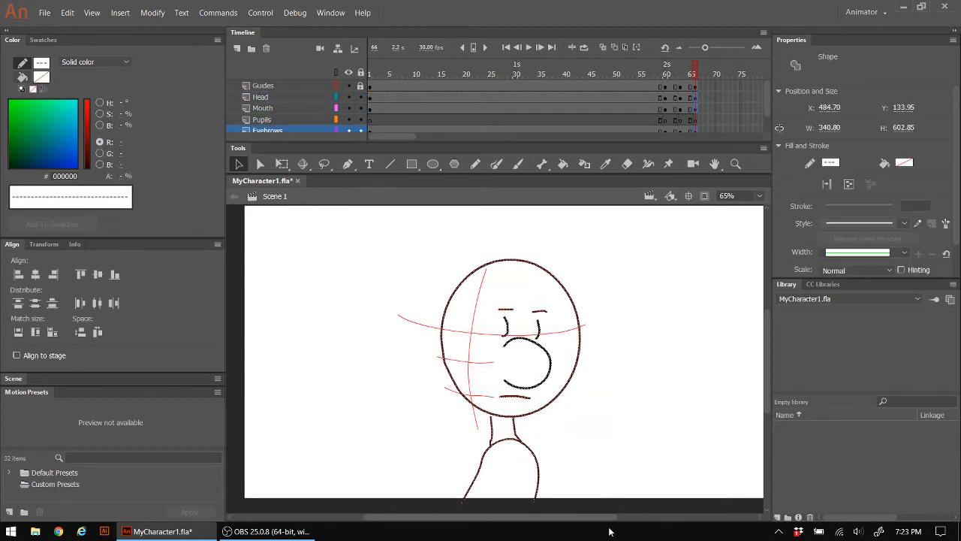
key("Right")
key("Right")
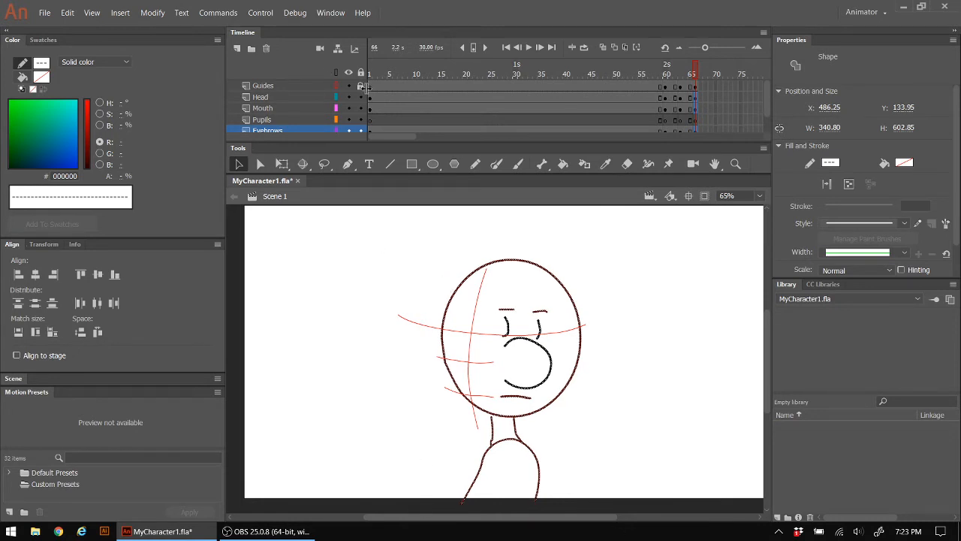
Step: Hide the Guides layer and scrub the timeline to check the head turn up to frame 66
left_click(348, 85)
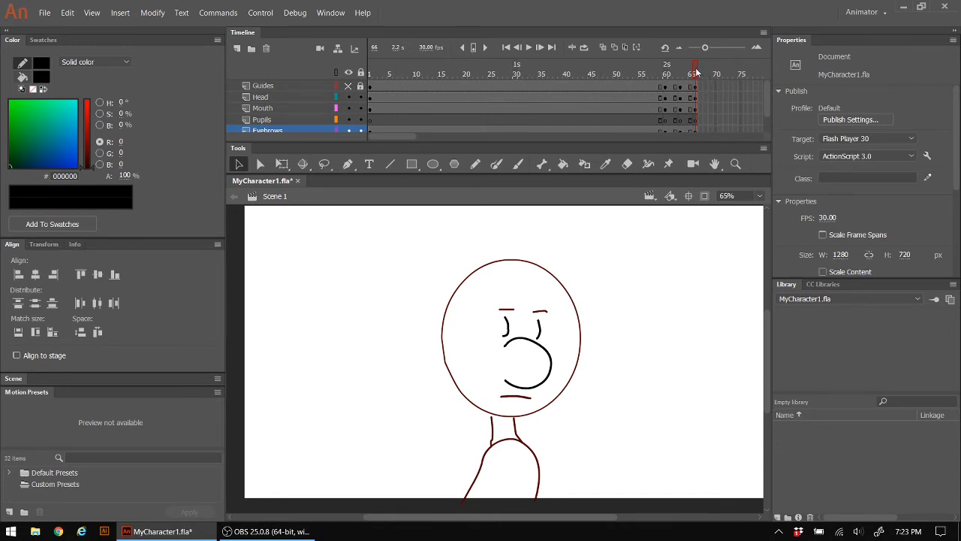
mouse_move(696, 68)
left_mouse_down()
mouse_move(687, 79)
mouse_move(702, 79)
mouse_move(686, 83)
mouse_move(711, 86)
left_mouse_up()
Step: Erase both eye lines at frame 66, redraw them as shorter Pencil curves under the eyebrows, and scrub the turn
left_click(627, 164)
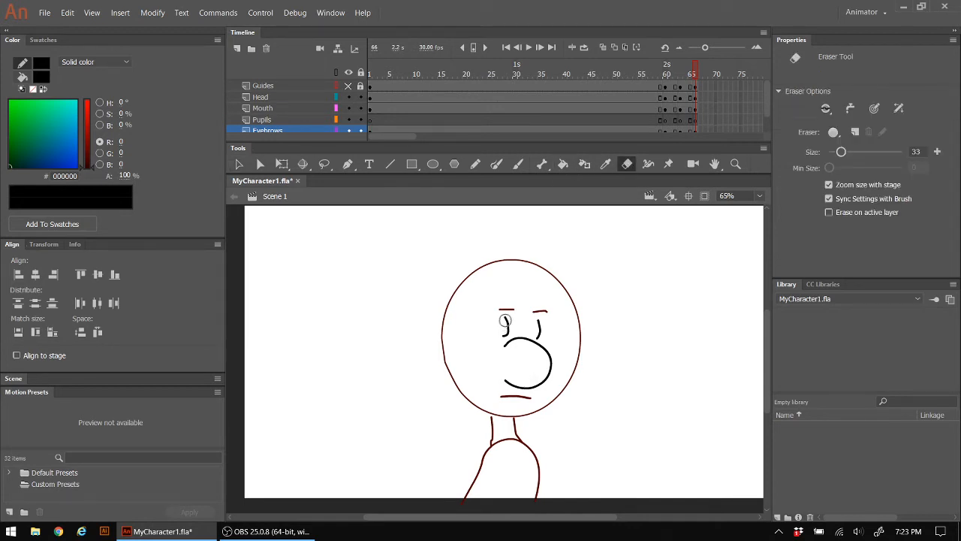
mouse_move(504, 320)
left_mouse_down()
mouse_move(503, 330)
mouse_move(540, 331)
mouse_move(540, 340)
left_mouse_up()
left_click(475, 164)
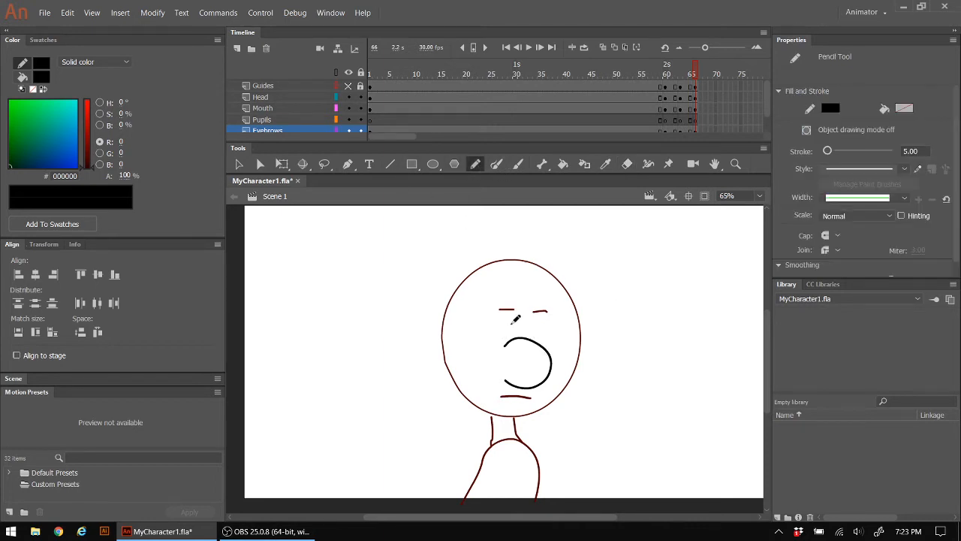
mouse_move(508, 318)
left_mouse_down()
mouse_move(509, 331)
mouse_move(542, 329)
left_mouse_up()
mouse_move(702, 74)
left_mouse_down()
mouse_move(653, 90)
mouse_move(705, 98)
mouse_move(600, 113)
mouse_move(735, 129)
left_mouse_up()
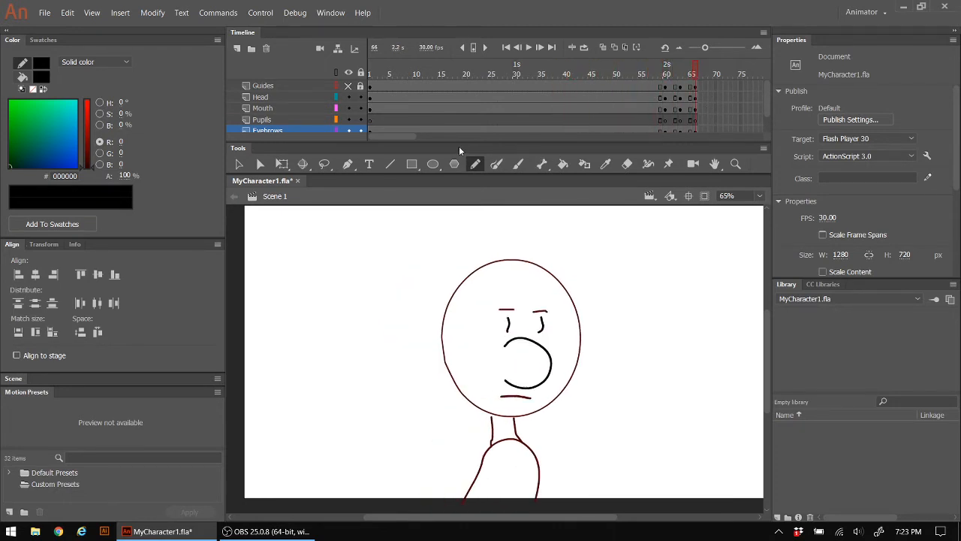
Step: Insert keyframes at frame 69 on all layers from Guides down to Eyes
left_click_drag(419, 139, 424, 140)
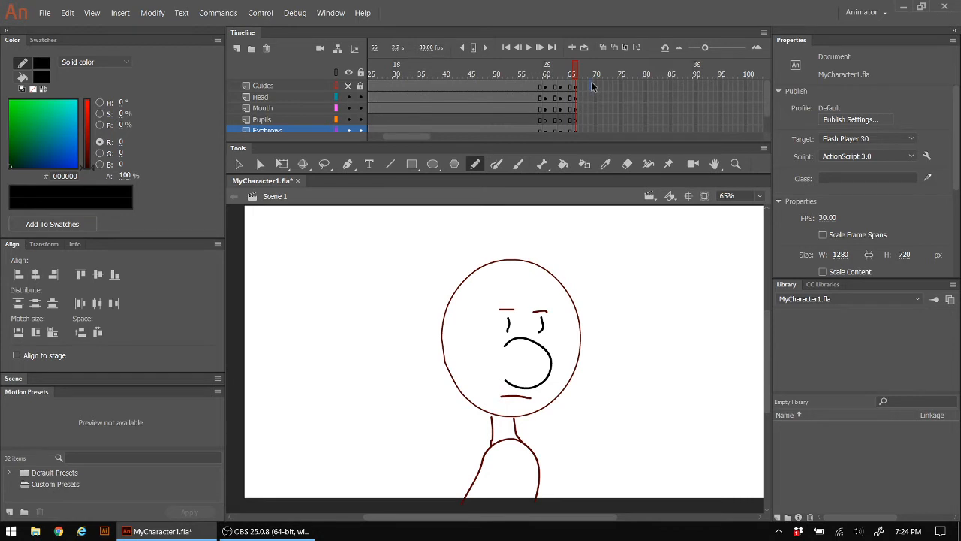
left_click_drag(592, 90, 589, 122)
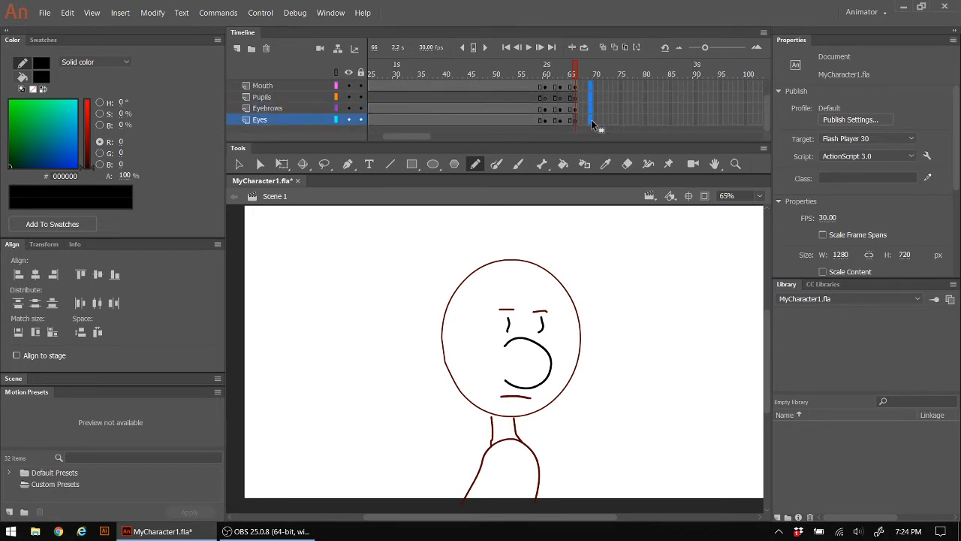
right_click(591, 121)
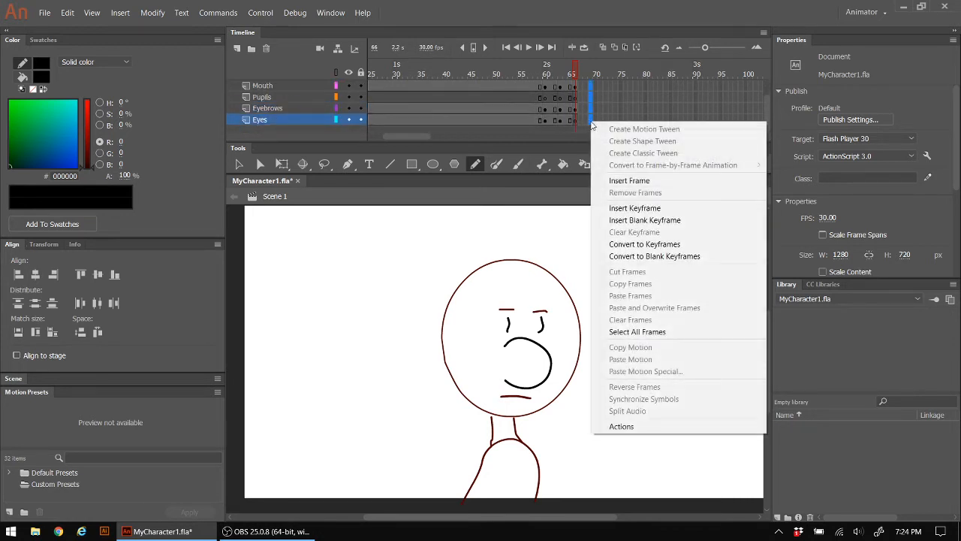
left_click(644, 213)
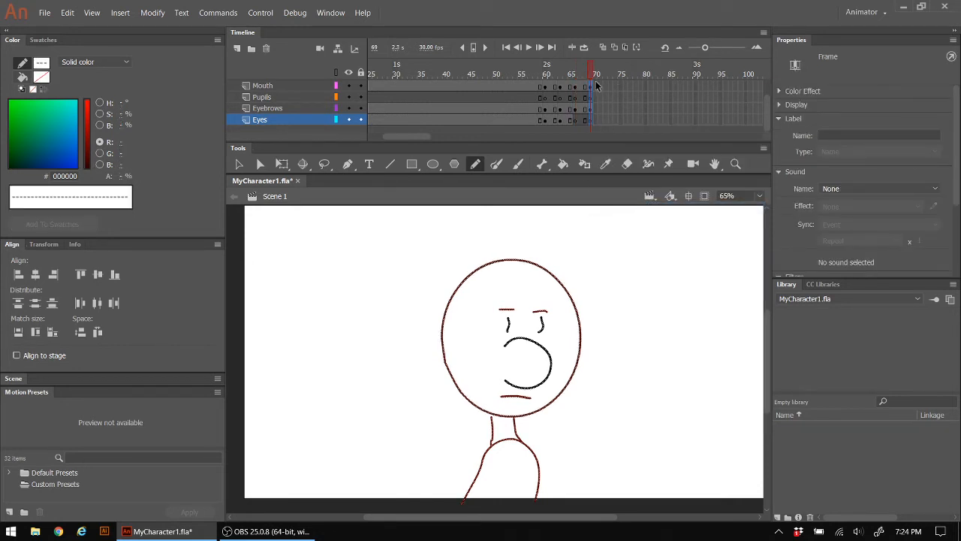
Step: Select all the visible character artwork at frame 69 and move it slightly right
left_click(241, 164)
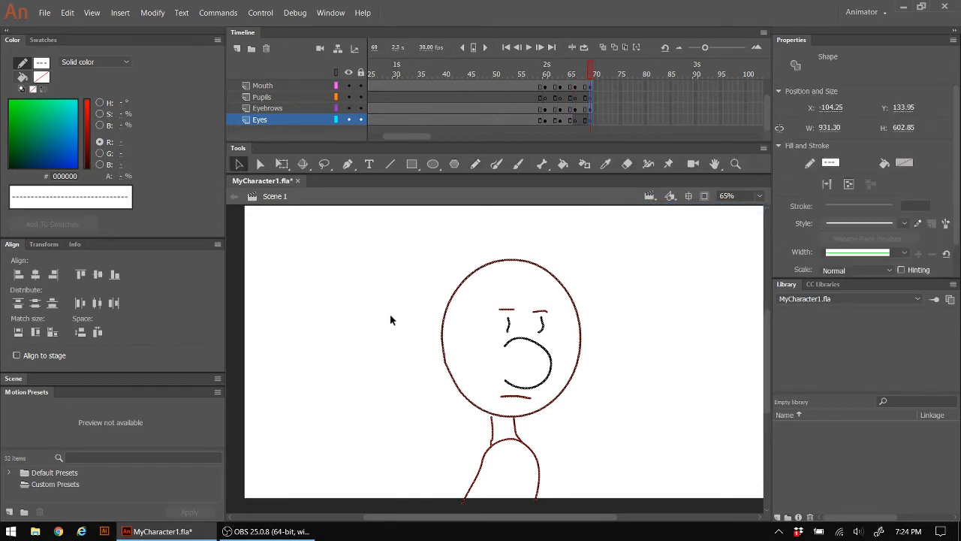
left_click(390, 318)
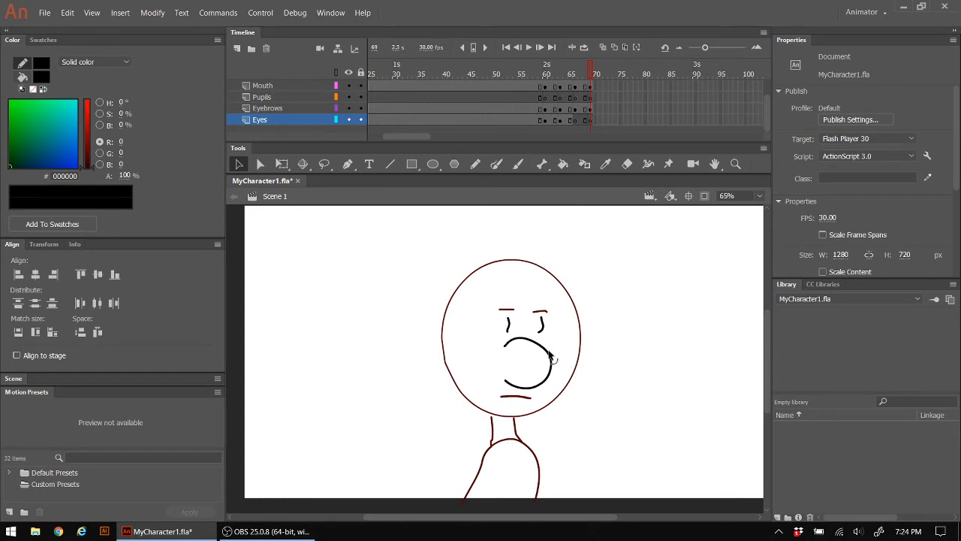
left_click_drag(549, 356, 548, 349)
key("ctrl+z")
mouse_move(405, 248)
left_mouse_down()
mouse_move(554, 468)
mouse_move(629, 517)
left_mouse_up()
key("Right")
key("Right")
key("Right")
key("Right")
key("Right")
key("Right")
key("Right")
key("Right")
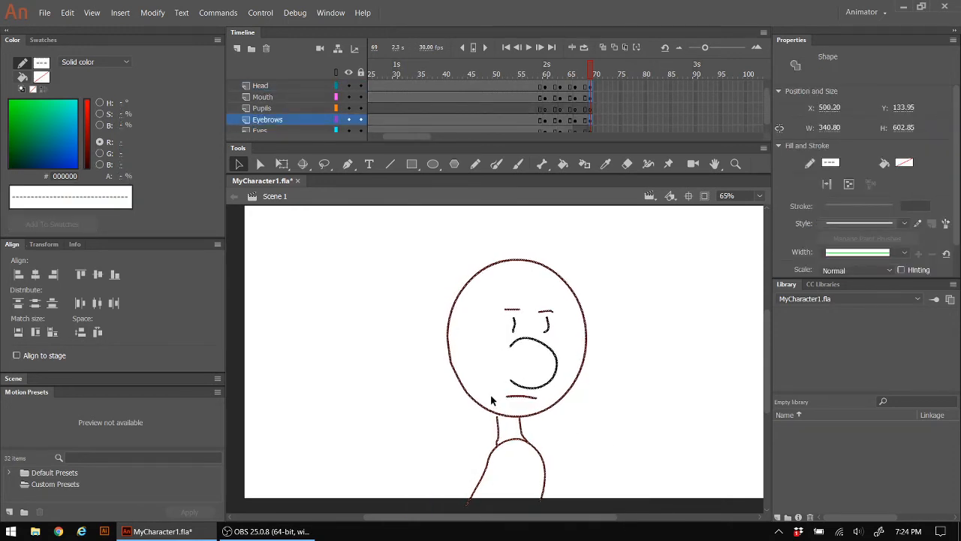
key("Right")
key("Right")
key("Right")
left_click(421, 383)
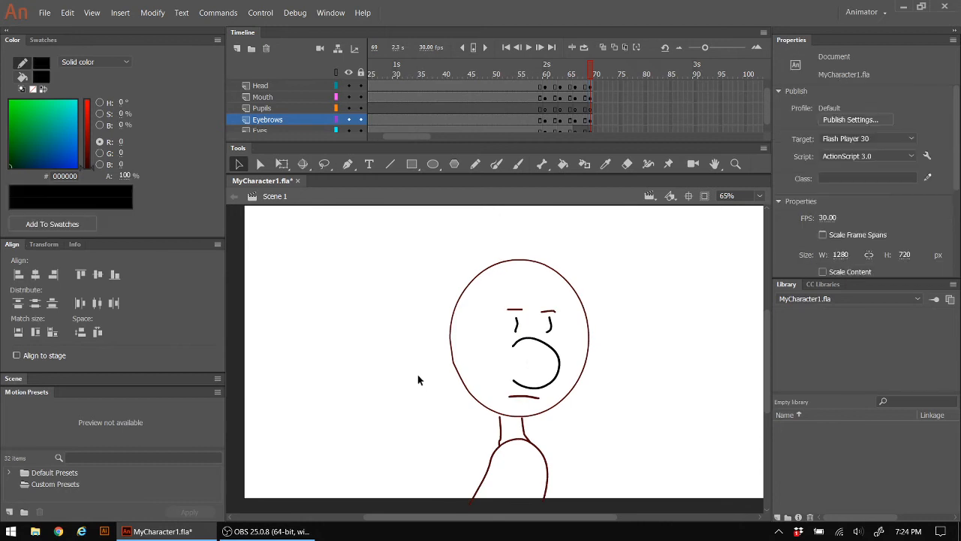
Step: Move the nose at frame 69 right toward the edge of the head, to X 701.90, Y 324.45
left_click(554, 352)
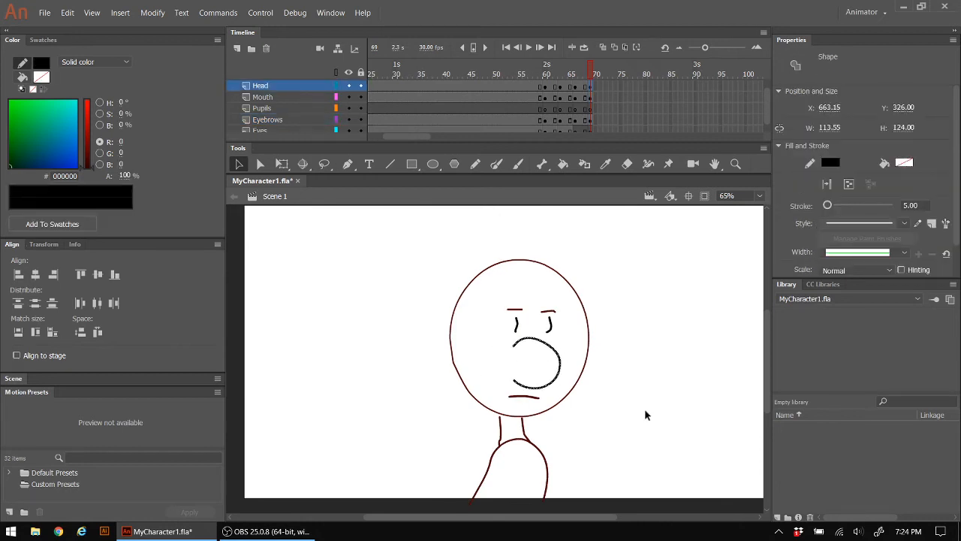
key("Right")
key("Right")
key("Right")
key("Right")
key("Right")
key("Right")
key("Right")
key("Right")
key("Right")
key("Right")
key("Right")
key("Right")
key("Right")
key("Right")
key("Right")
key("Right")
key("Right")
key("Right")
key("Right")
key("Right")
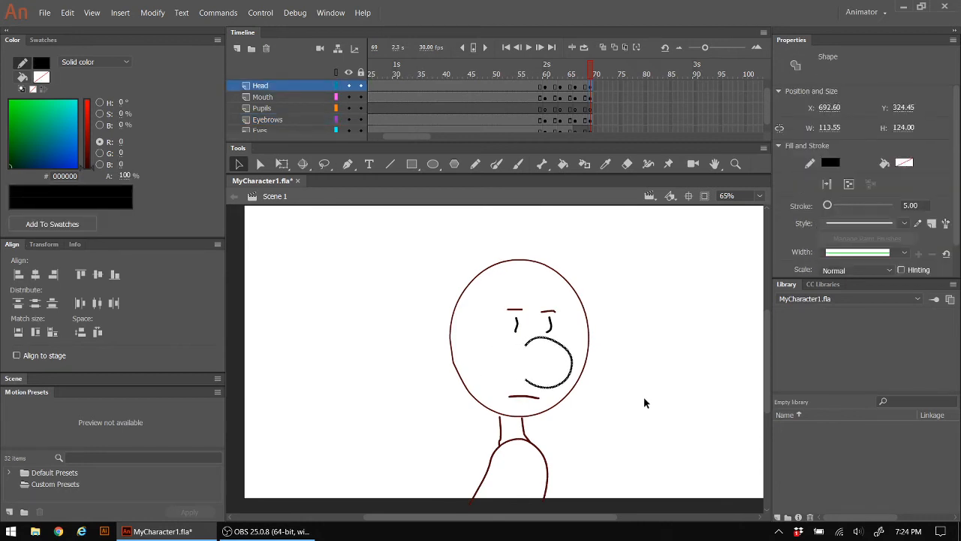
key("Right")
key("Right")
key("Right")
key("Right")
key("Right")
key("Right")
key("Right")
key("Right")
key("Right")
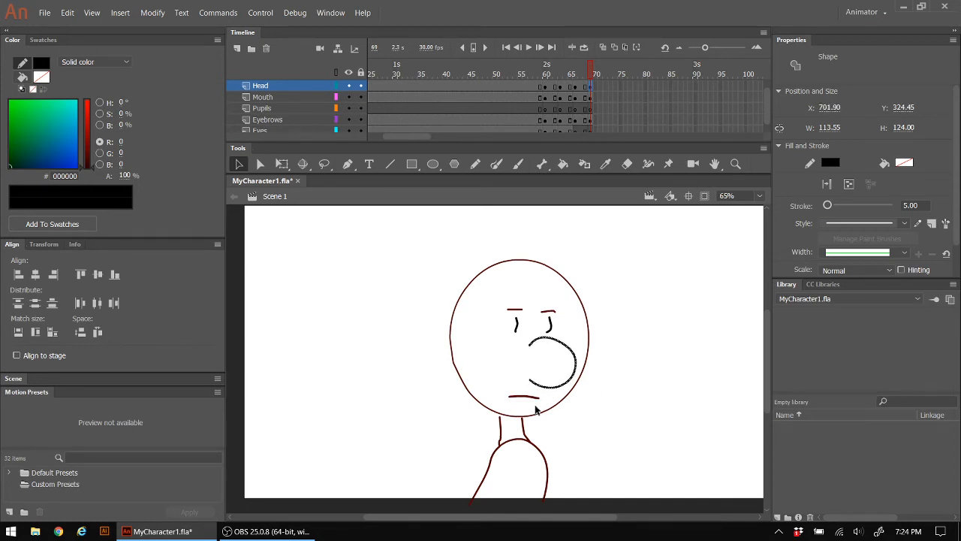
Step: Move the mouth at frame 69 slightly right to follow the nose
left_click(526, 397)
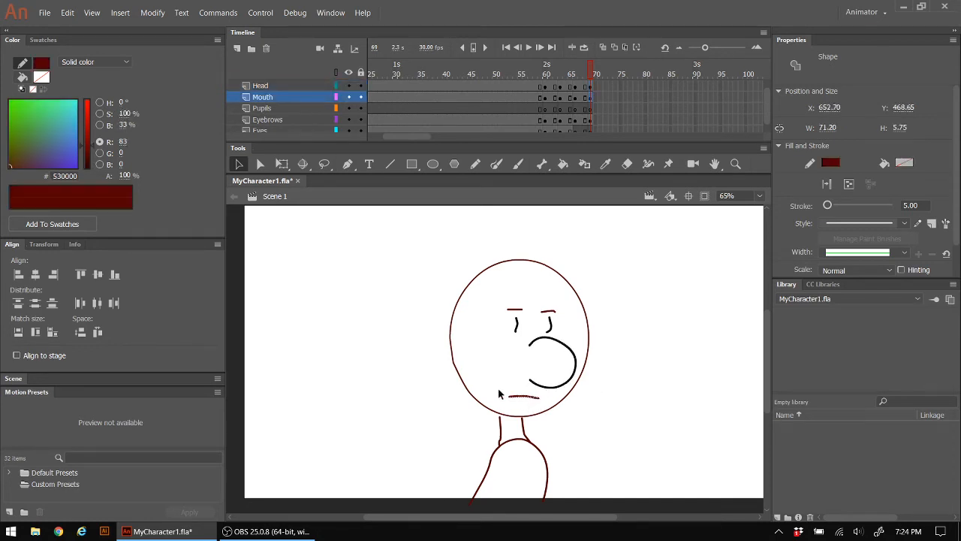
left_click(460, 396)
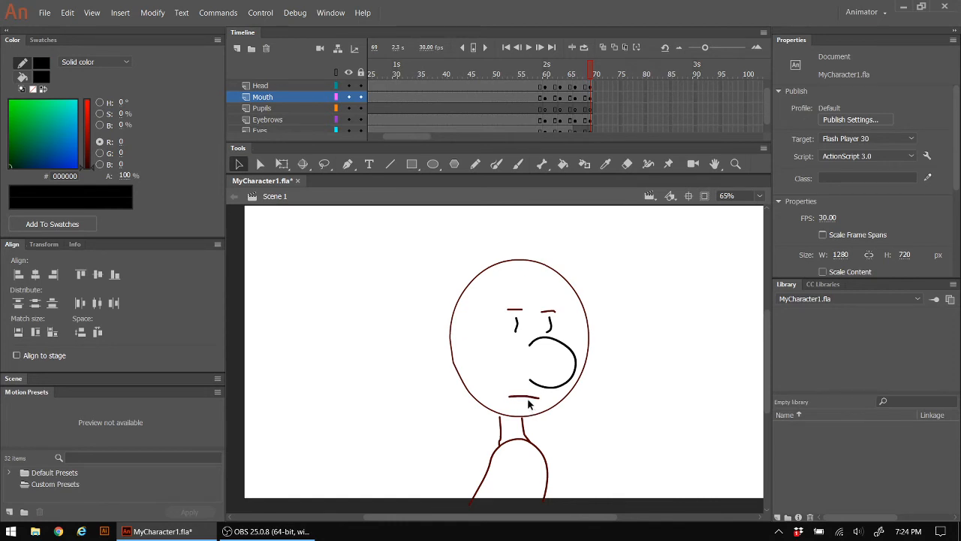
left_click(528, 397)
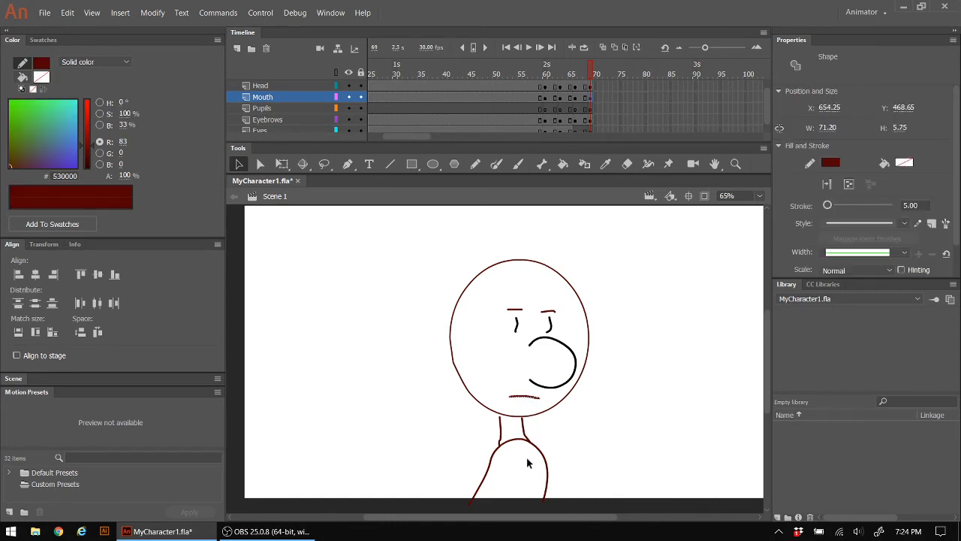
key("Right")
key("Right")
key("Right")
key("Right")
key("Right")
key("Right")
key("Right")
key("Right")
key("Right")
key("Right")
key("Right")
key("Right")
Step: Move the eyes and eyebrows together at frame 69 right and up, to X 667.30, Y 248.35
left_click_drag(492, 297, 564, 340)
key("Right")
key("Right")
key("Right")
key("Right")
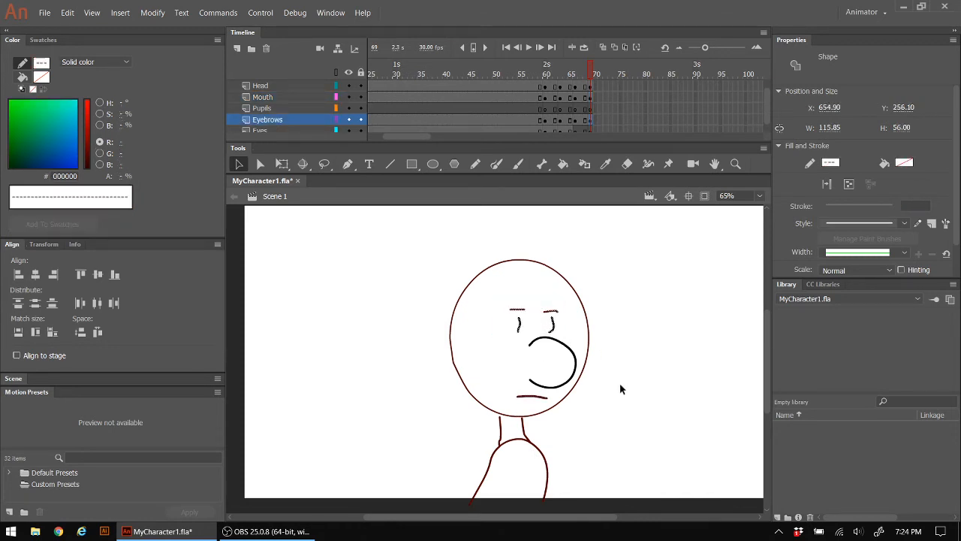
key("Up")
key("Up")
key("Up")
key("Right")
key("Right")
key("Right")
key("Up")
key("Right")
key("Right")
key("Right")
key("Right")
key("Right")
key("Up")
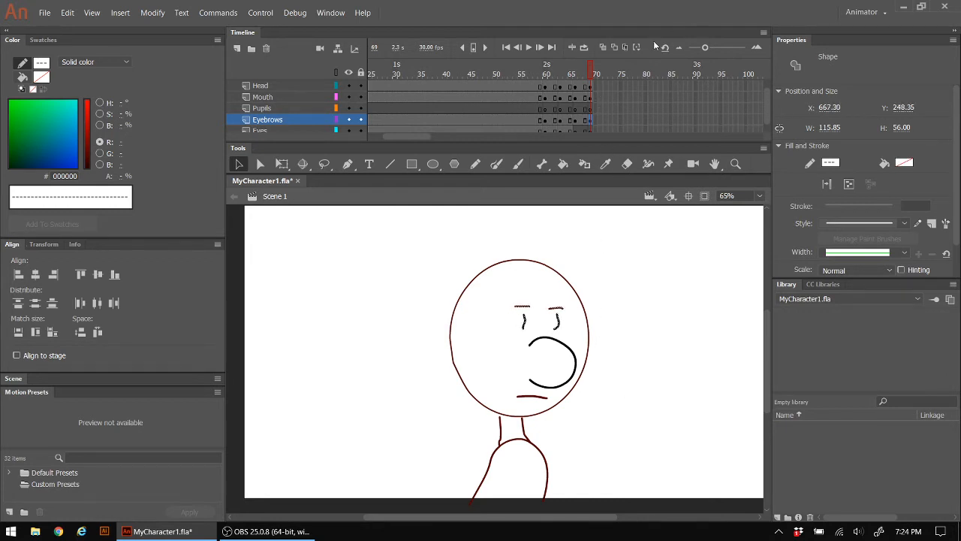
Step: Use onion skinning to compare the frame 69 pose with the previous key pose, and switch it off again
left_click(603, 47)
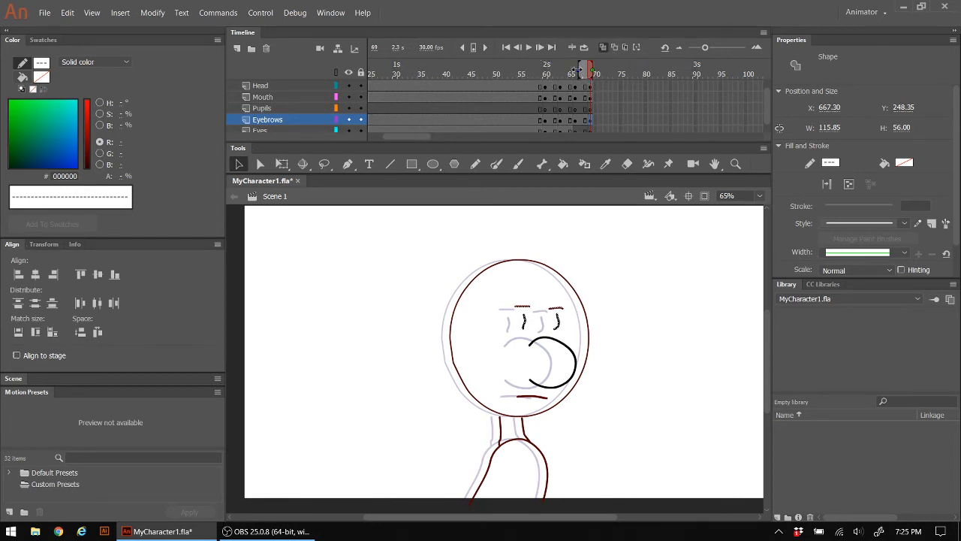
mouse_move(578, 70)
left_mouse_down()
mouse_move(528, 70)
mouse_move(587, 70)
left_mouse_up()
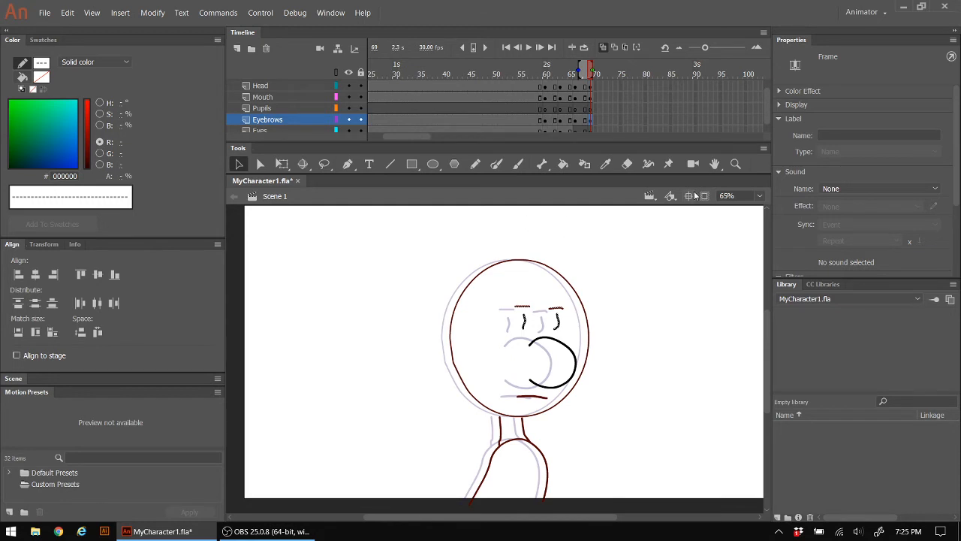
left_click(393, 264)
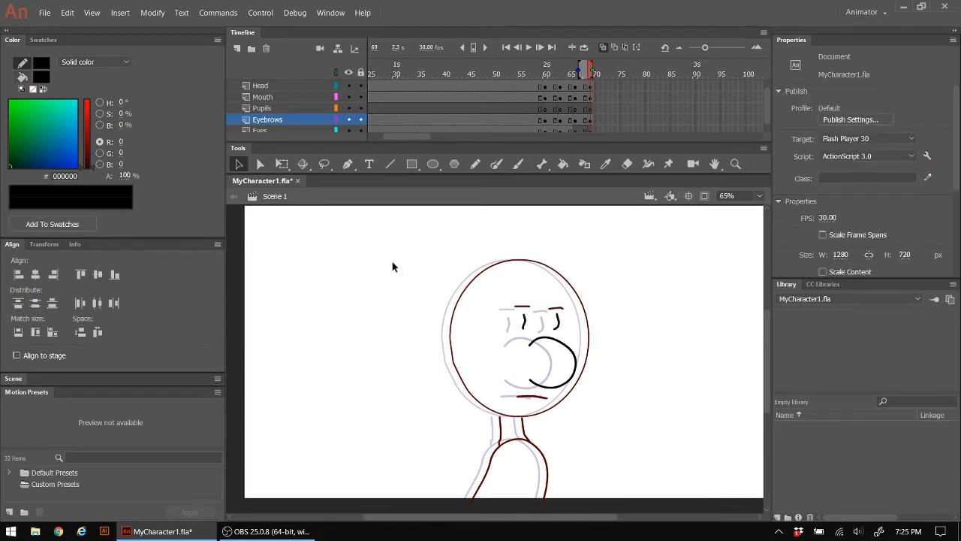
left_click(601, 49)
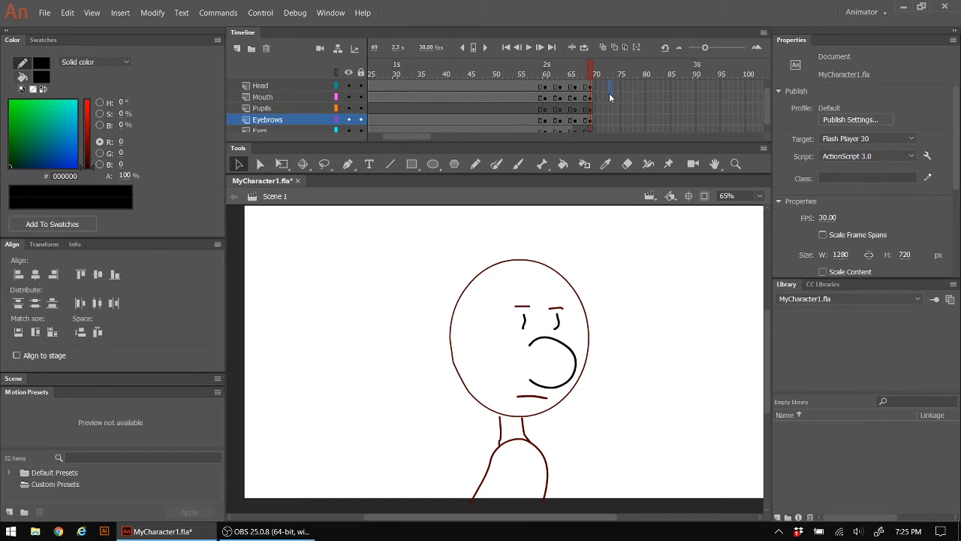
Step: Insert keyframes at frame 72 on all layers from Guides down to Eyes
left_click(609, 93)
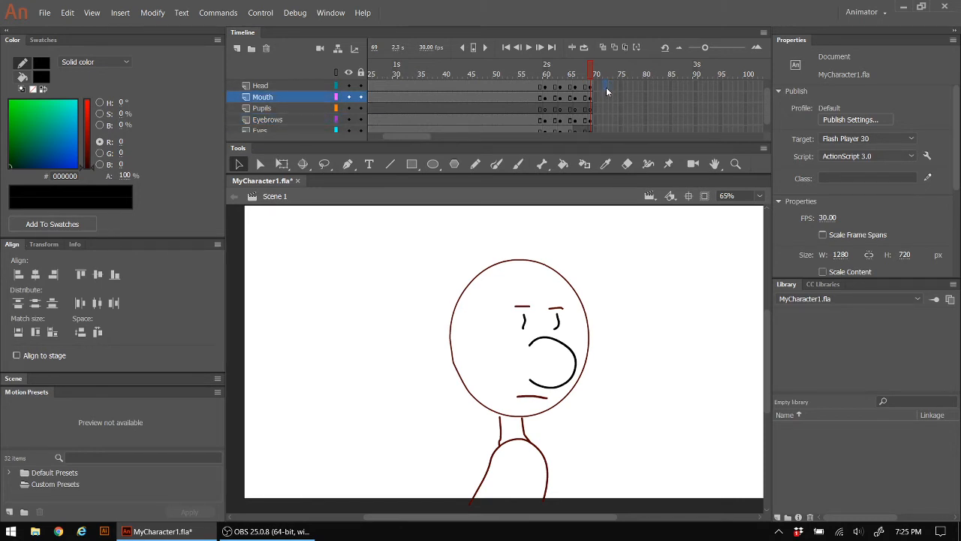
left_click(606, 87)
scroll(606, 86, "up", 1)
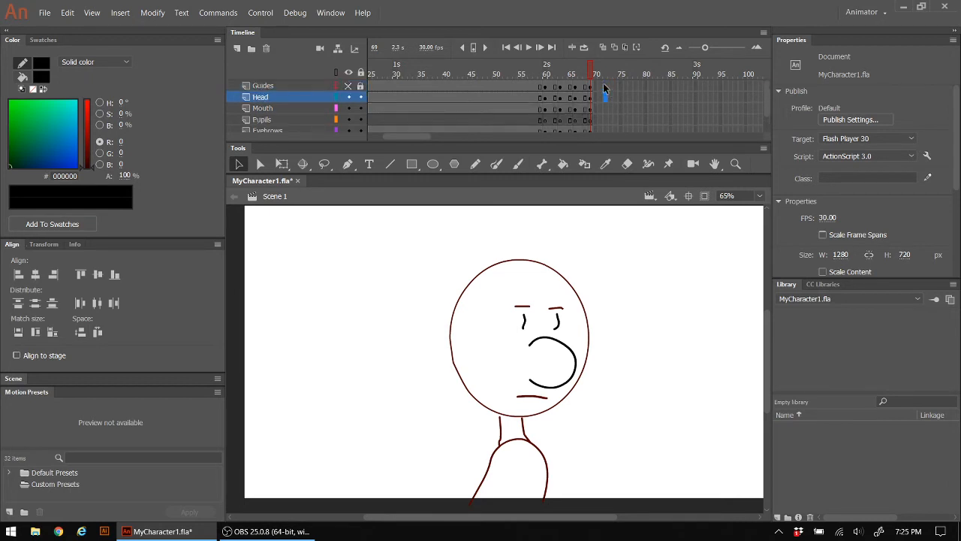
left_click_drag(608, 89, 608, 141)
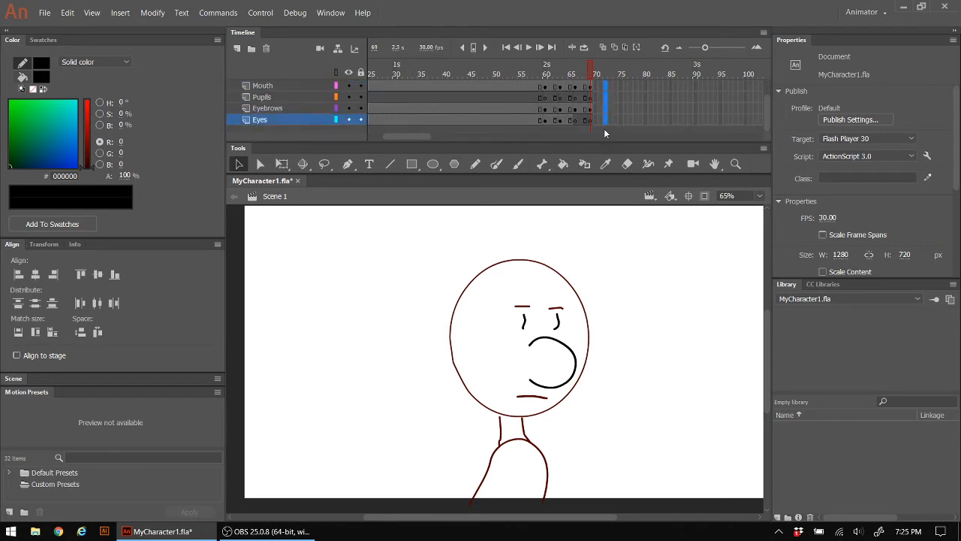
right_click(605, 118)
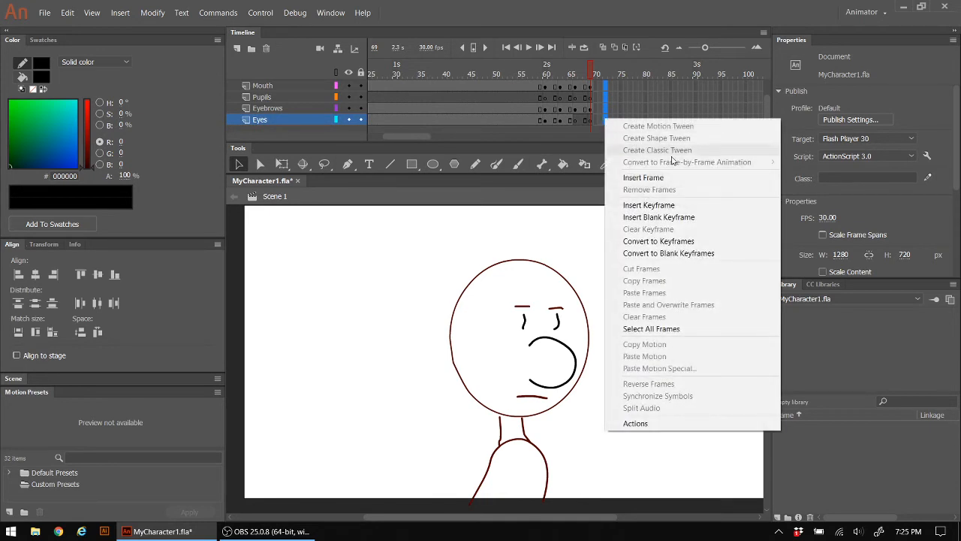
left_click(683, 205)
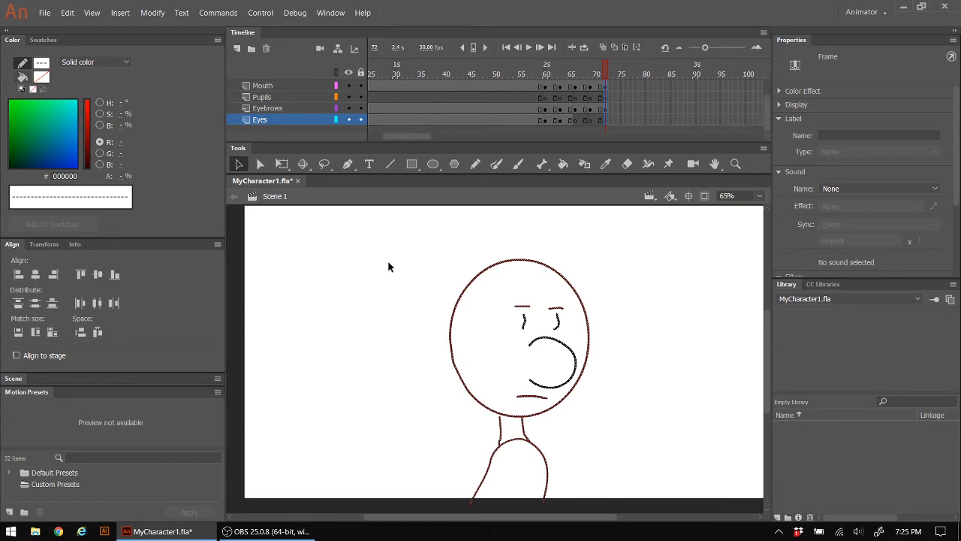
Step: Move all the visible character artwork at frame 72 right and deselect it
key("Right")
key("Right")
key("Right")
key("Right")
key("Right")
key("Right")
key("Right")
key("Right")
key("Right")
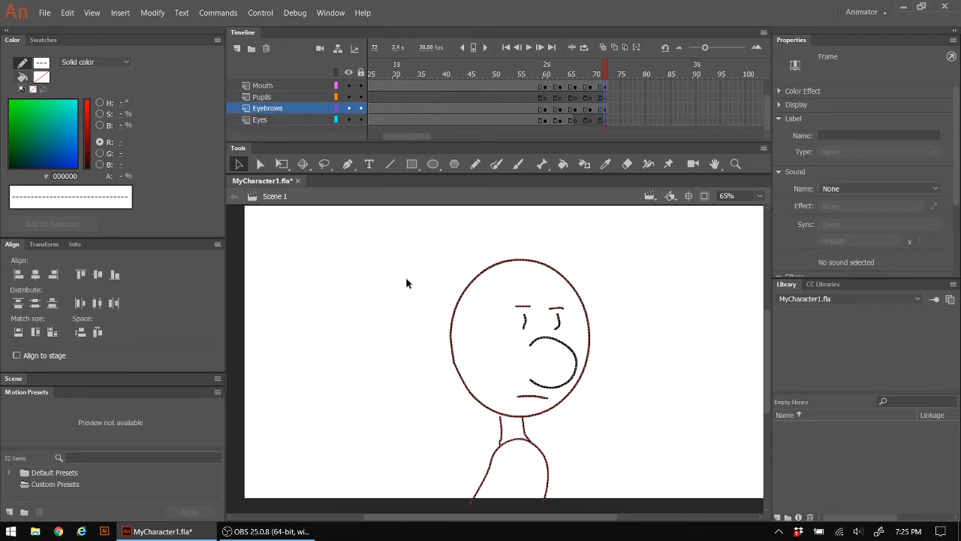
key("Right")
key("Right")
key("Right")
key("Right")
key("Right")
key("Right")
key("Right")
key("Right")
key("Right")
key("Right")
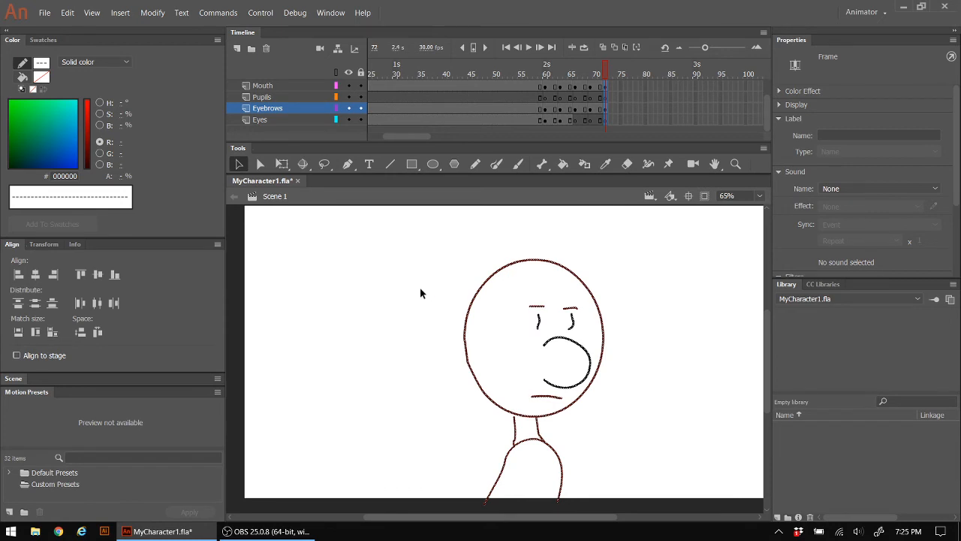
left_click(404, 290)
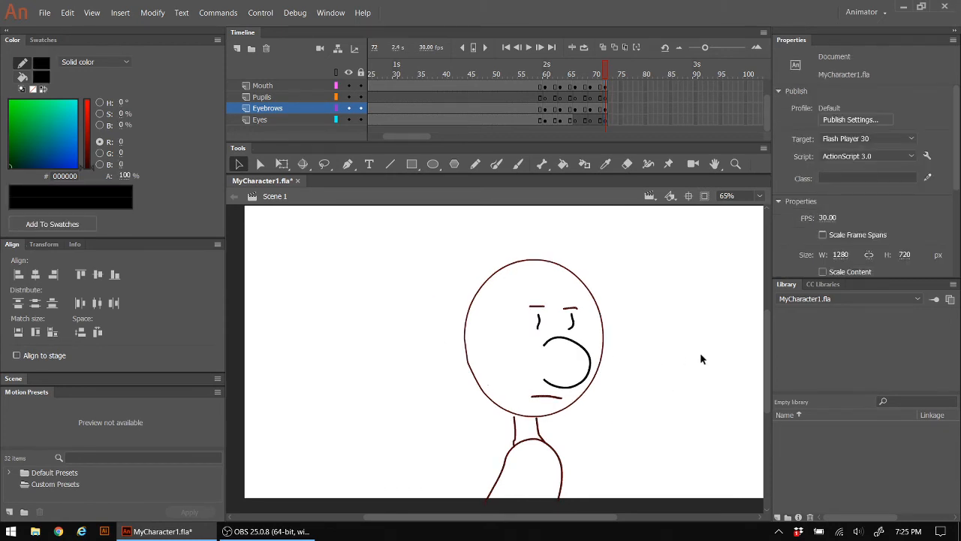
Step: Move the nose at frame 72 right so it protrudes past the head outline, and delete the leftover line fragments
left_click(590, 358)
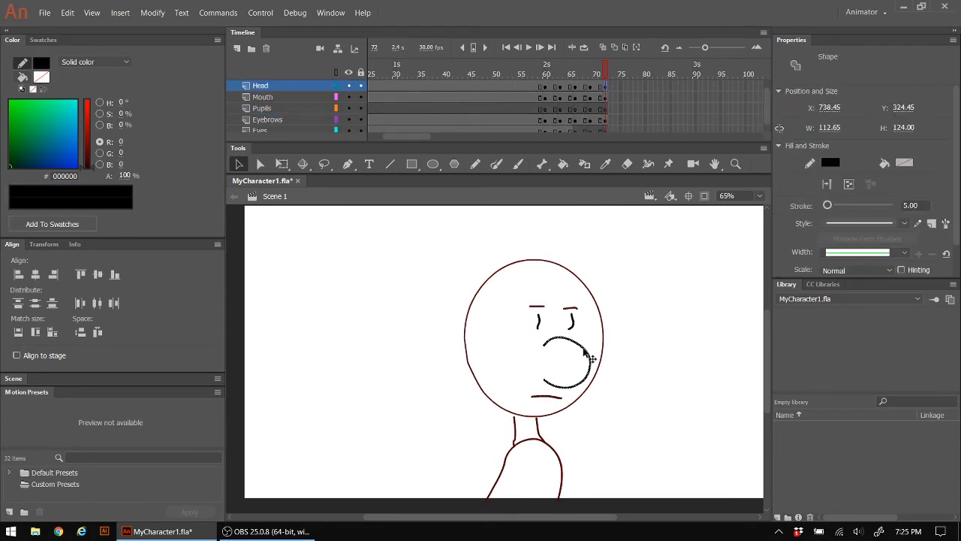
left_click_drag(590, 358, 613, 356)
left_click(511, 362)
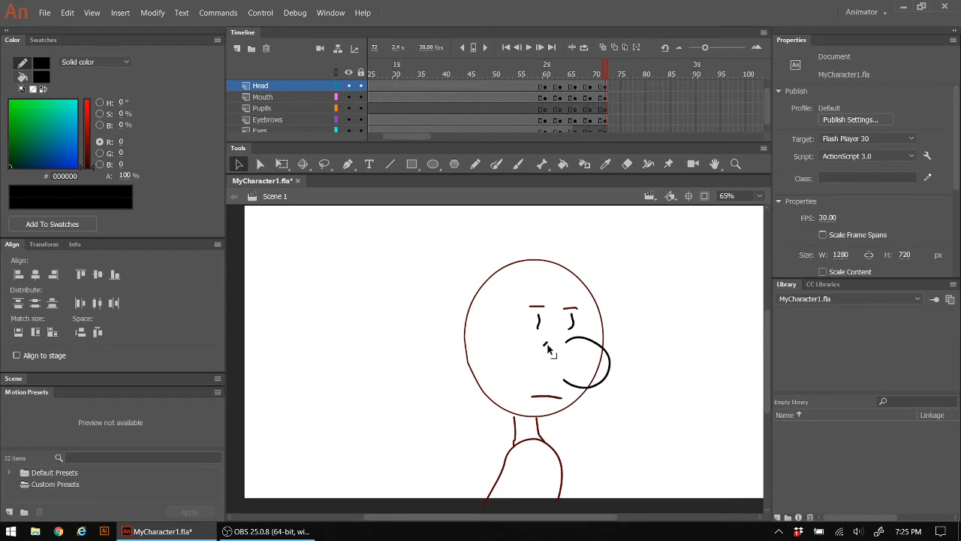
left_click(546, 346)
key("Delete")
left_click(606, 374)
left_click(612, 377)
Step: Move the mouth at frame 72 slightly right so it sits closer beneath the protruding nose
left_click(548, 397)
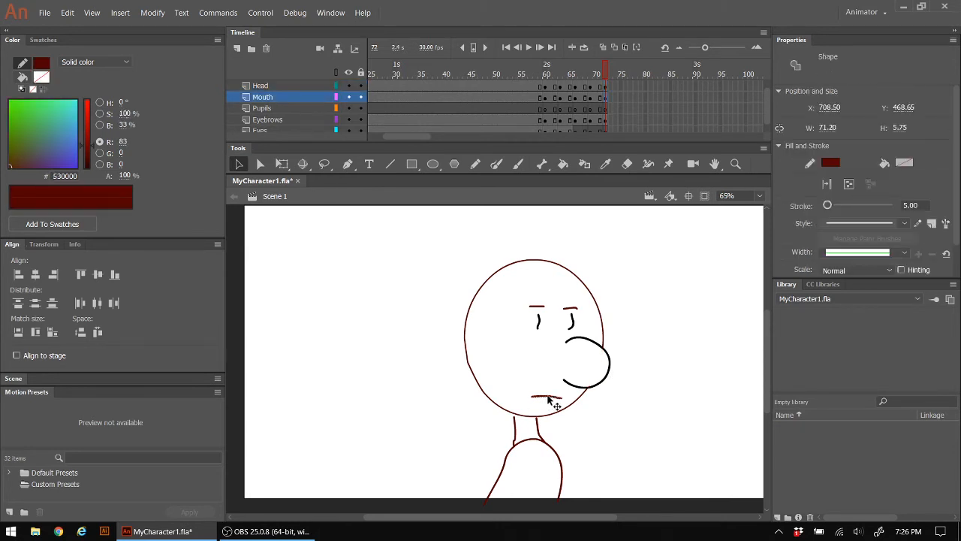
key("Right")
key("Right")
key("Right")
key("Right")
key("Right")
key("Right")
key("Right")
key("Right")
key("Right")
key("Right")
key("Right")
key("Right")
key("Right")
key("Right")
left_click(633, 425)
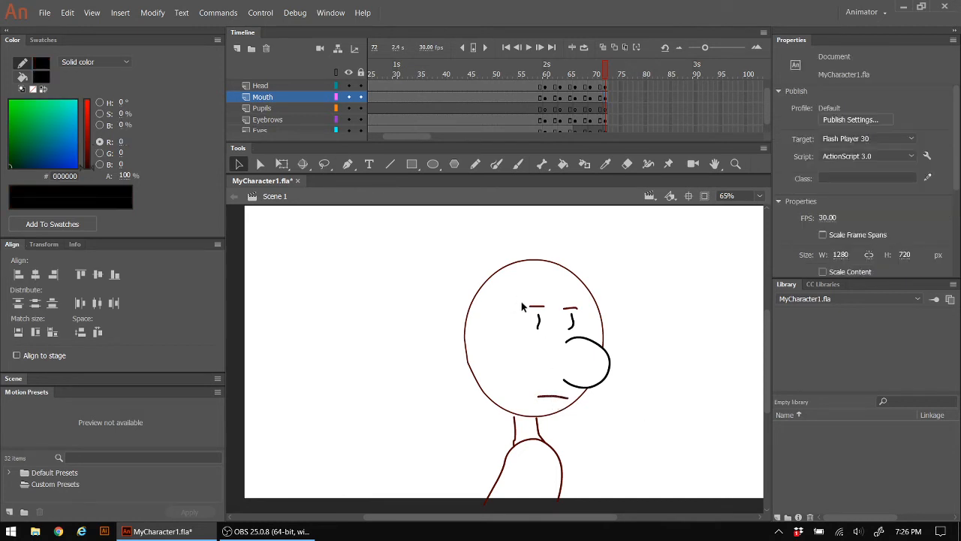
Step: Move the eyes and eyebrows at frame 72 right and slightly up, and deselect them
left_click_drag(518, 296, 591, 342)
key("Right")
key("Right")
key("Right")
key("Right")
key("Right")
key("Right")
key("Right")
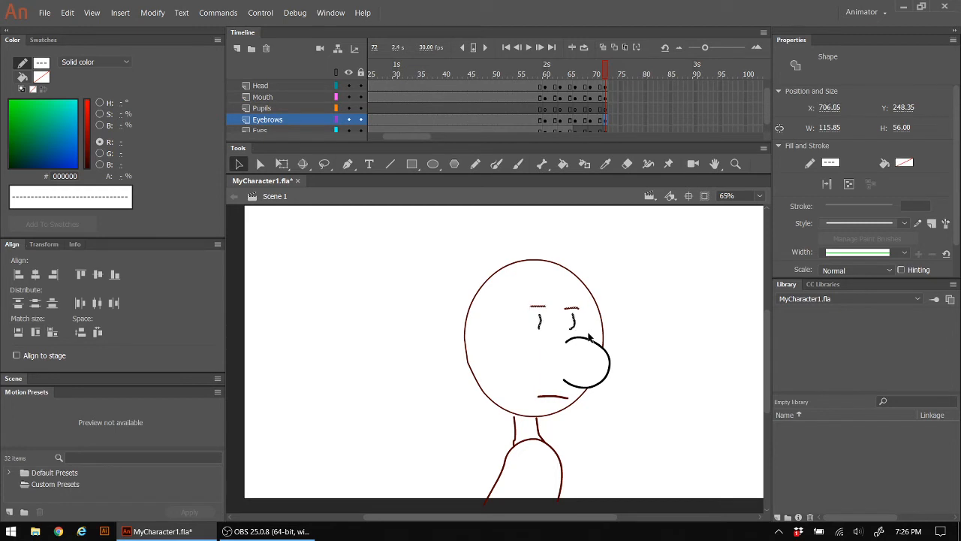
key("Up")
key("Up")
key("Up")
key("Up")
key("Up")
key("Up")
key("Up")
key("Up")
key("Right")
key("Right")
key("Right")
key("Right")
key("Right")
key("Right")
key("Up")
key("Right")
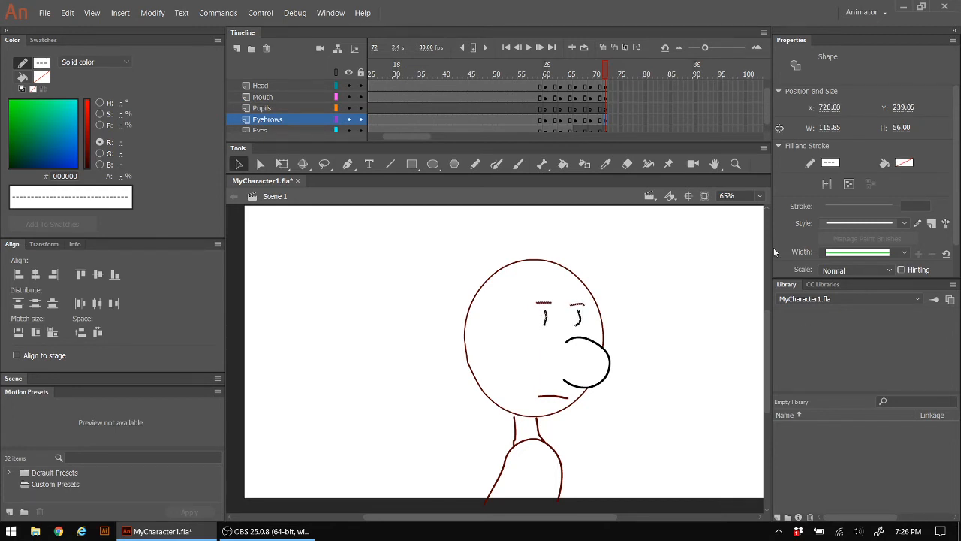
left_click(367, 290)
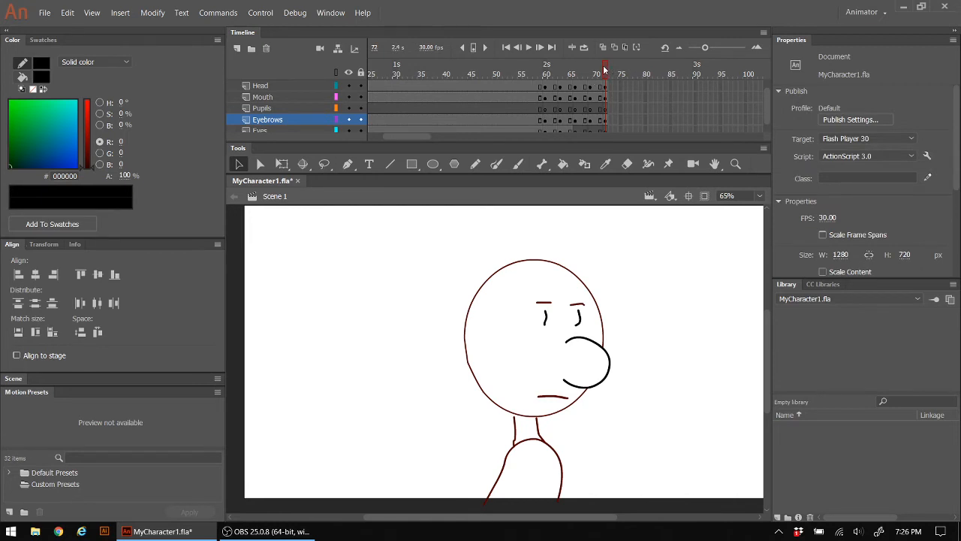
left_click_drag(606, 69, 608, 118)
Step: Insert keyframes at frame 102 on all layers from Guides down to Eyes
left_click_drag(408, 138, 427, 133)
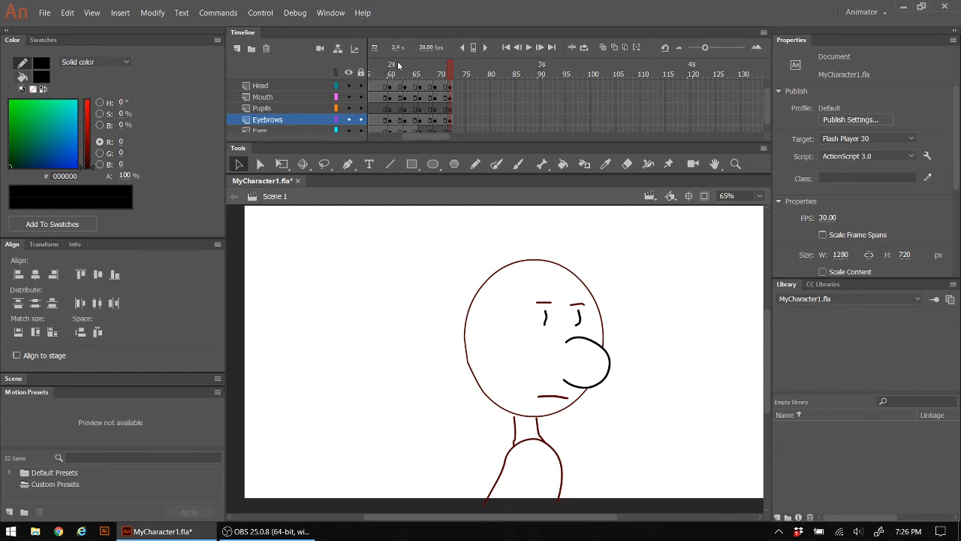
left_click(602, 86)
scroll(601, 88, "up", 1)
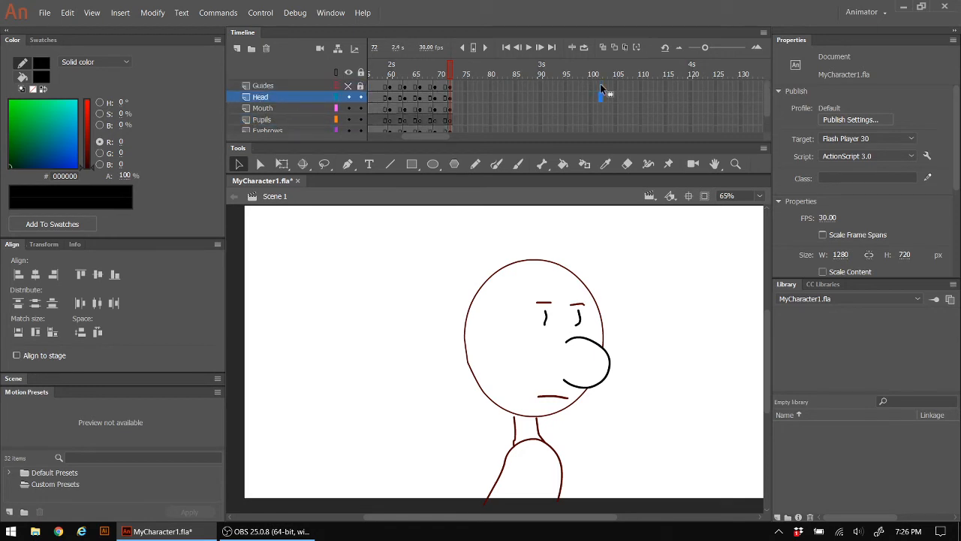
left_click(601, 86)
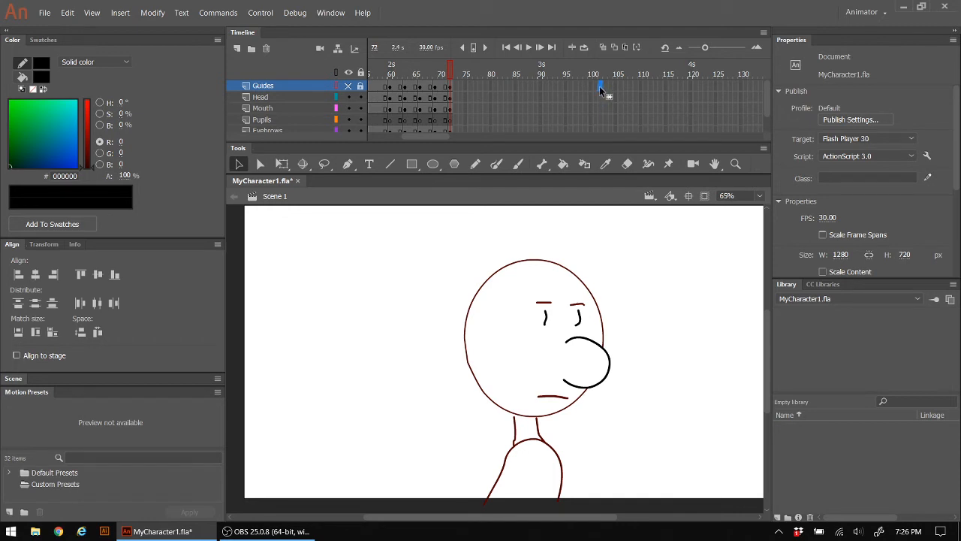
left_click(609, 109)
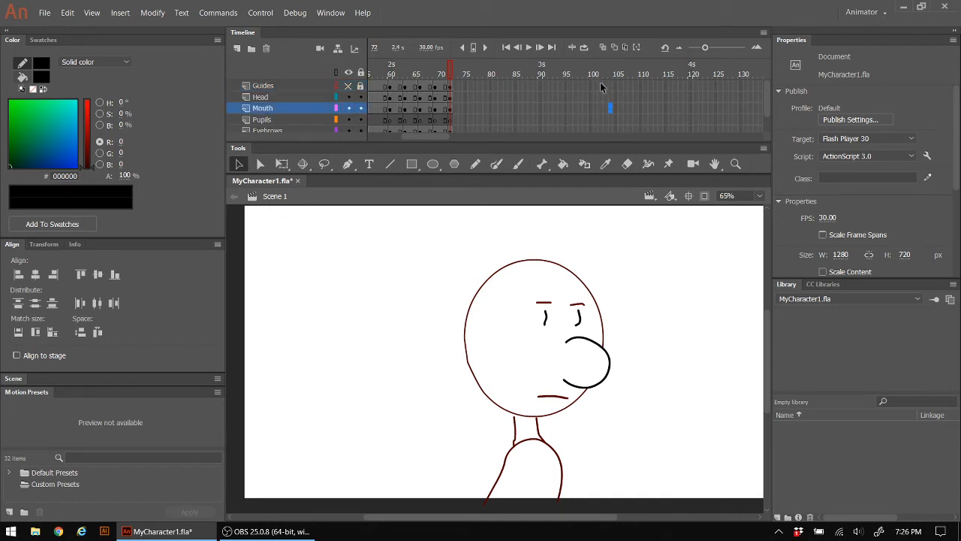
left_click_drag(600, 86, 600, 139)
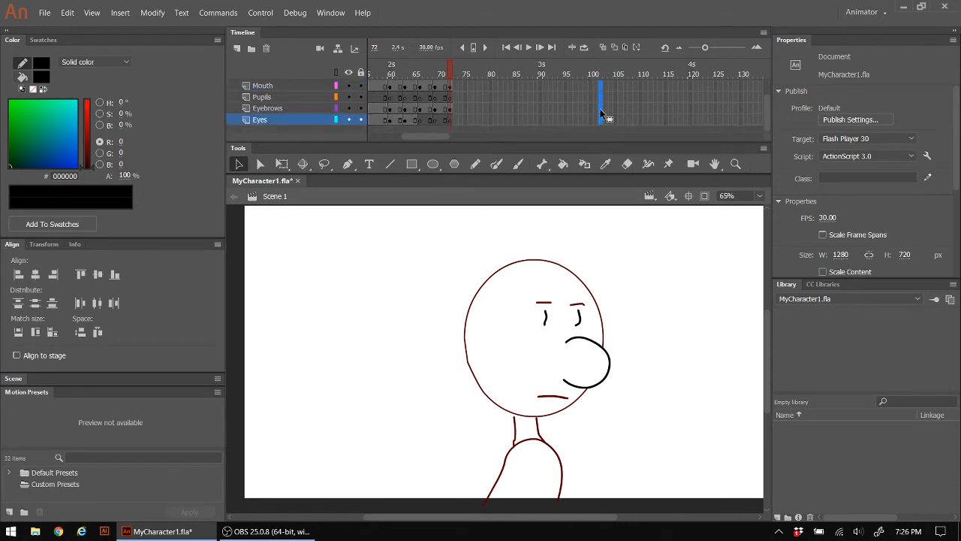
right_click(601, 112)
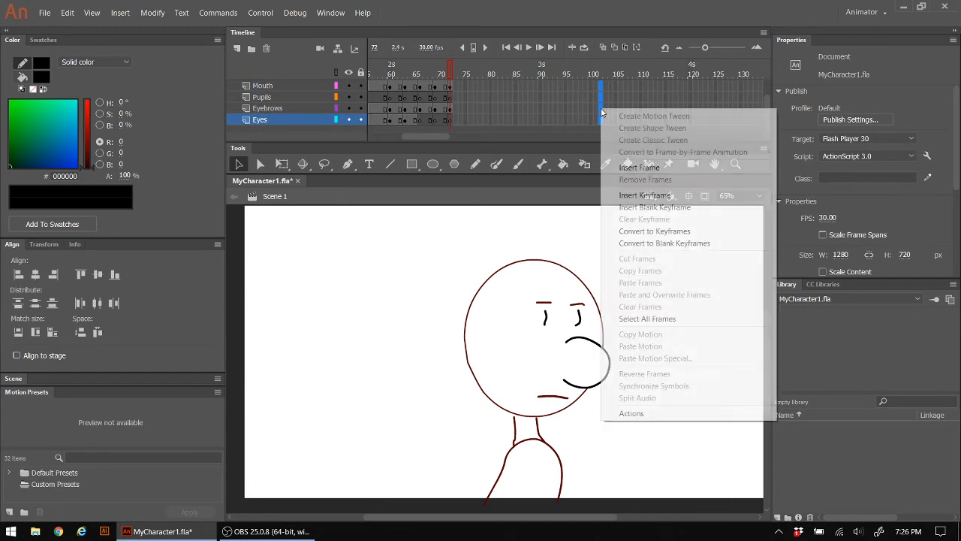
left_click(664, 196)
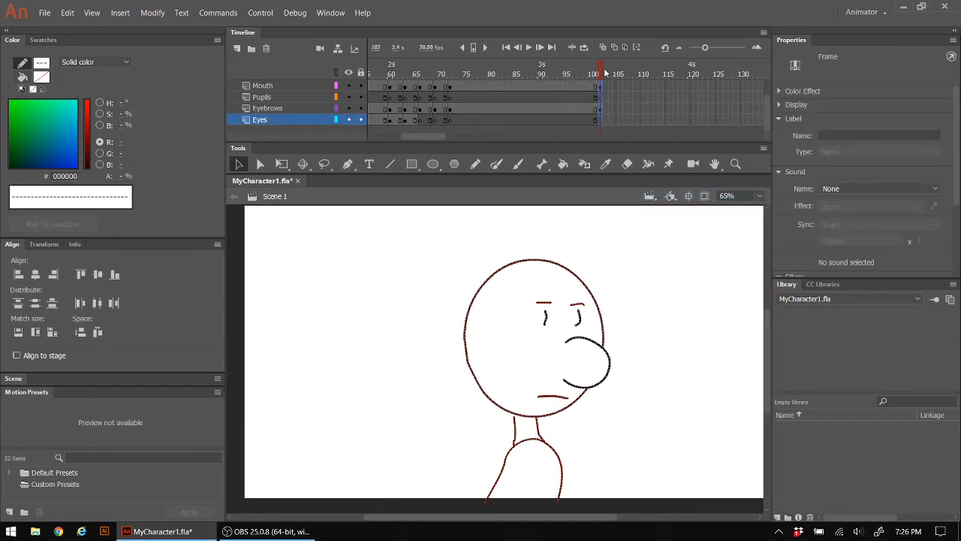
Step: Play the head turn on the timeline and in a test movie, and close the preview
key("Return")
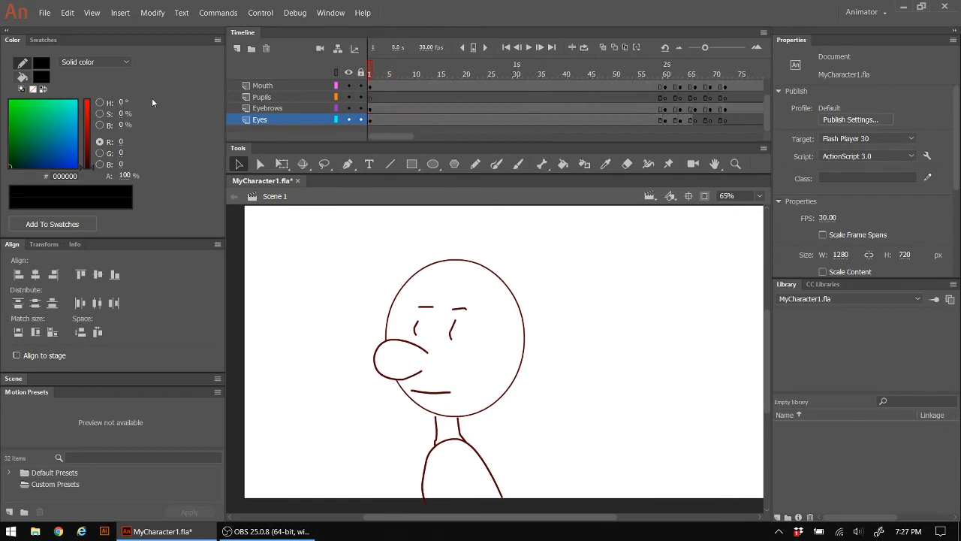
left_click_drag(502, 100, 689, 148)
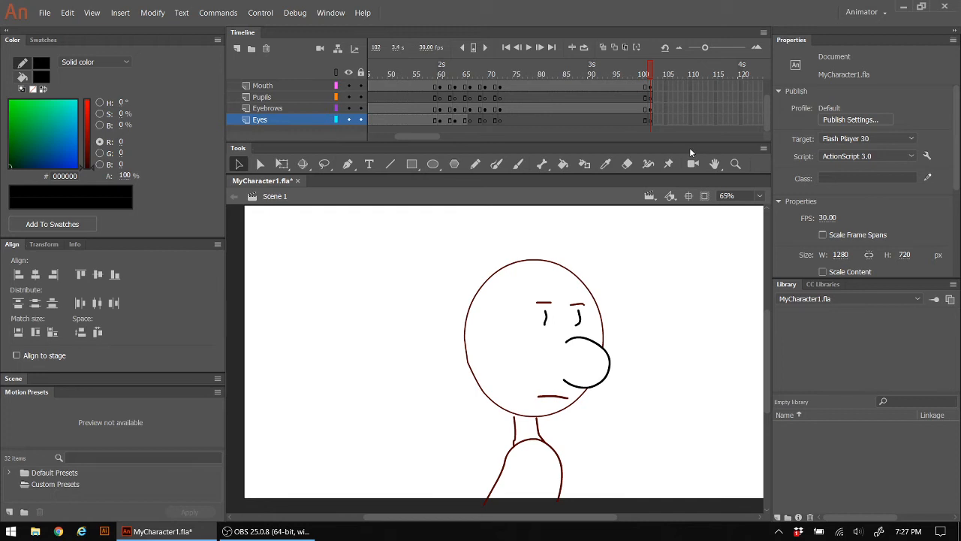
key("ctrl+Return")
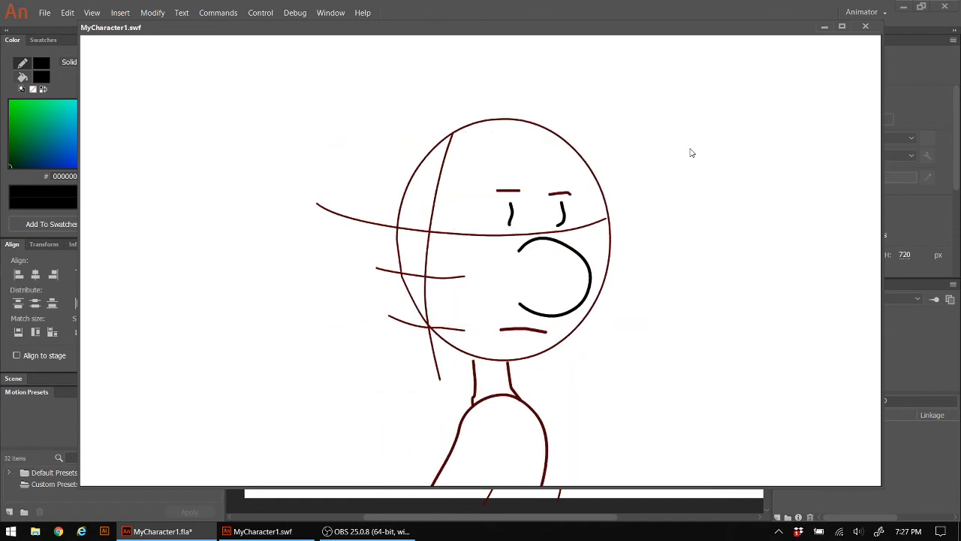
left_click(865, 26)
Step: Delete the Guides layer and check the animation in another test movie
scroll(330, 97, "up", 2)
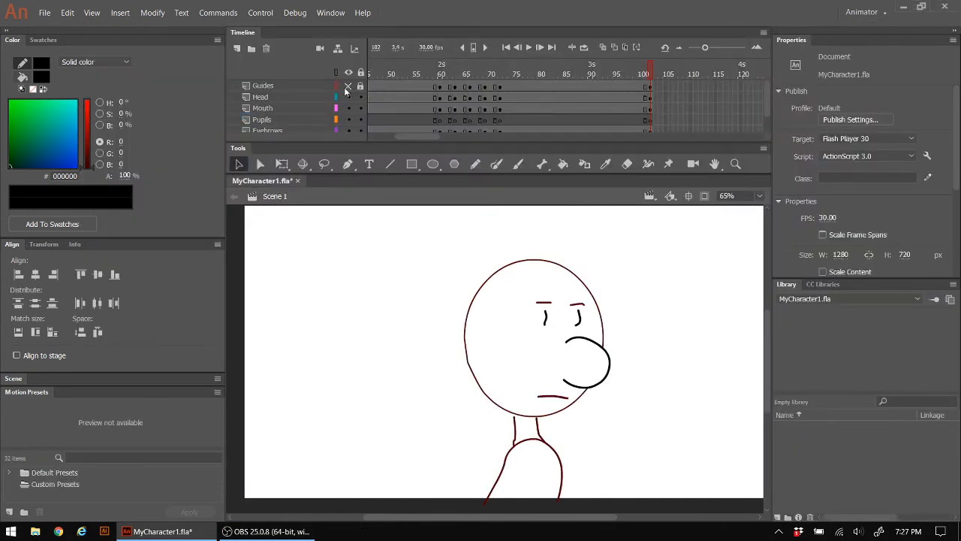
left_click(261, 84)
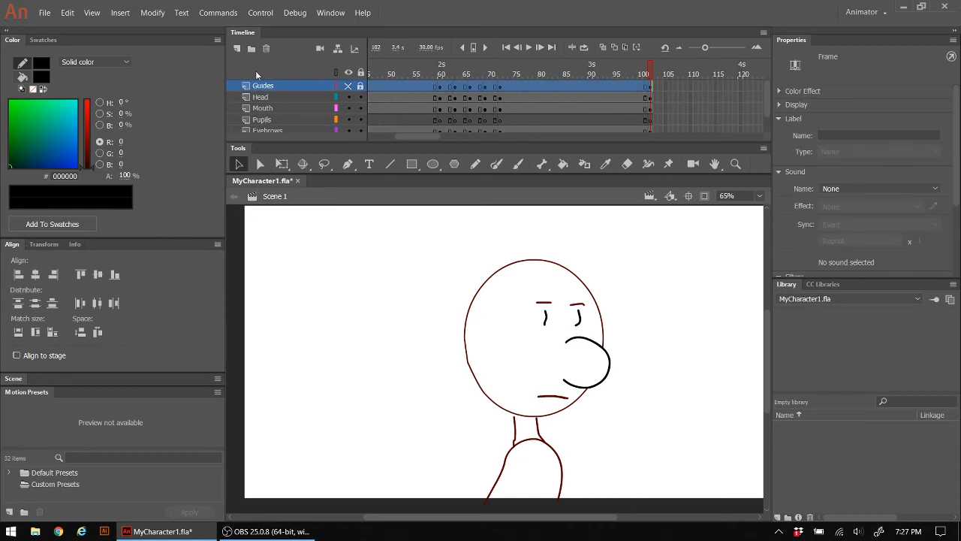
left_click(266, 49)
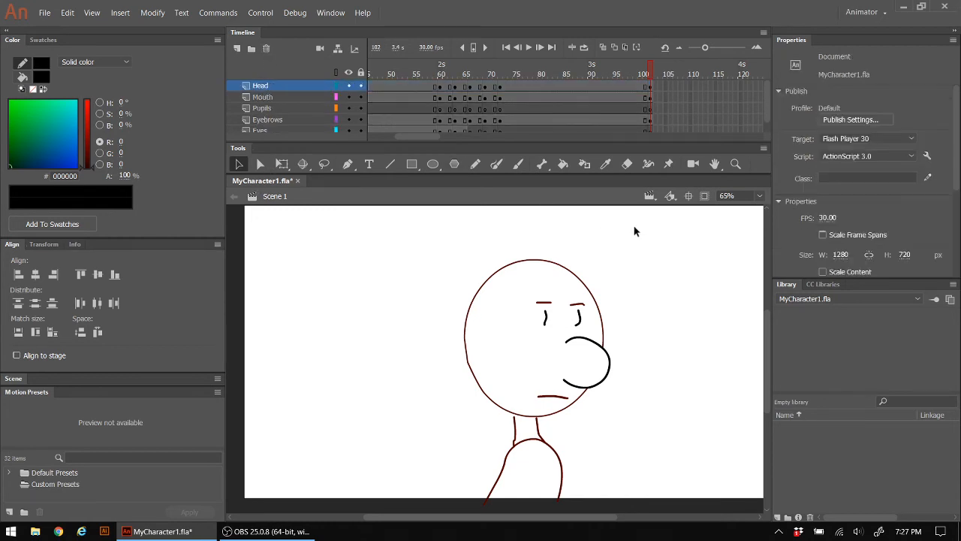
key("ctrl+Return")
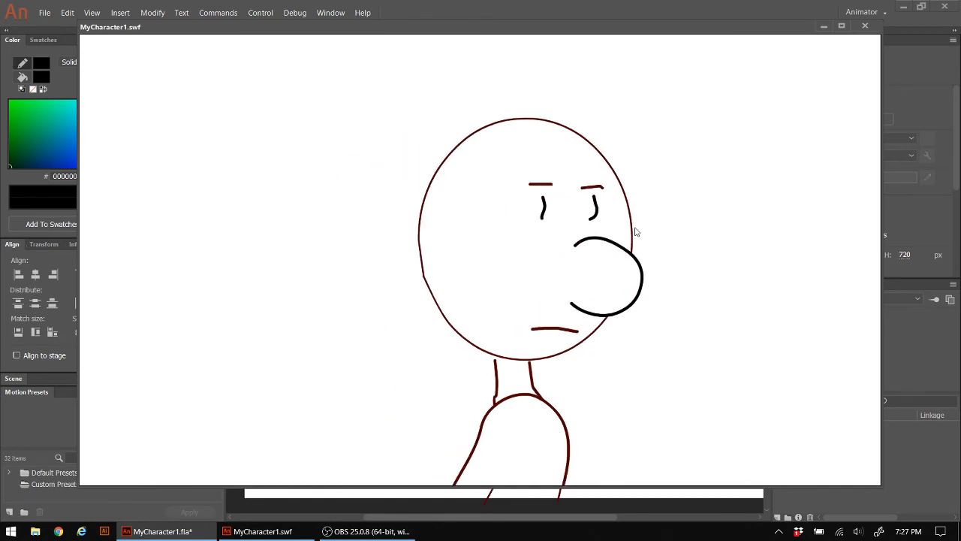
left_click(864, 27)
Step: Move the character artwork on all layers at frames 63 to 65 down slightly and deselect it
left_click_drag(435, 138, 428, 136)
mouse_move(689, 75)
left_mouse_down()
mouse_move(467, 69)
mouse_move(482, 88)
mouse_move(499, 90)
mouse_move(502, 138)
left_mouse_up()
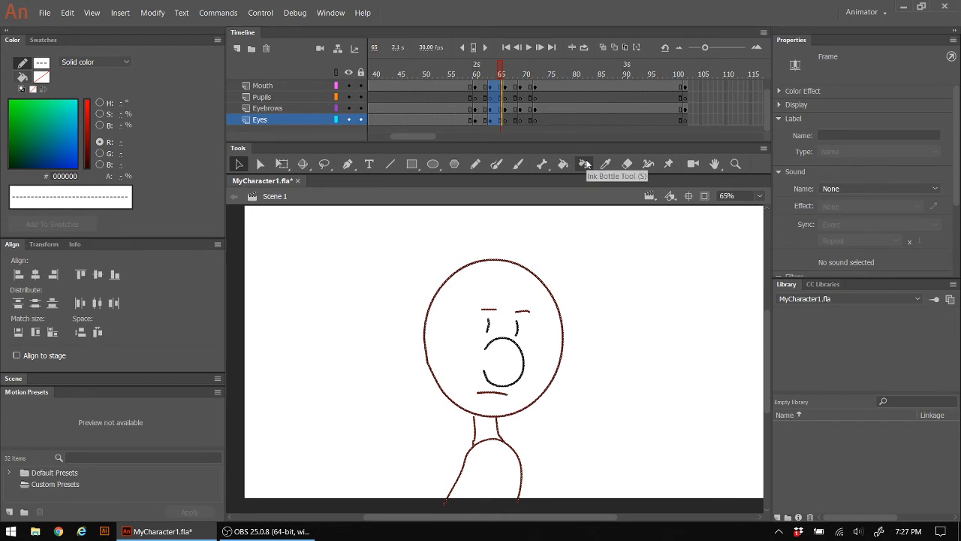
key("Down")
key("Down")
key("Down")
key("Down")
key("Down")
key("Down")
key("Down")
key("Down")
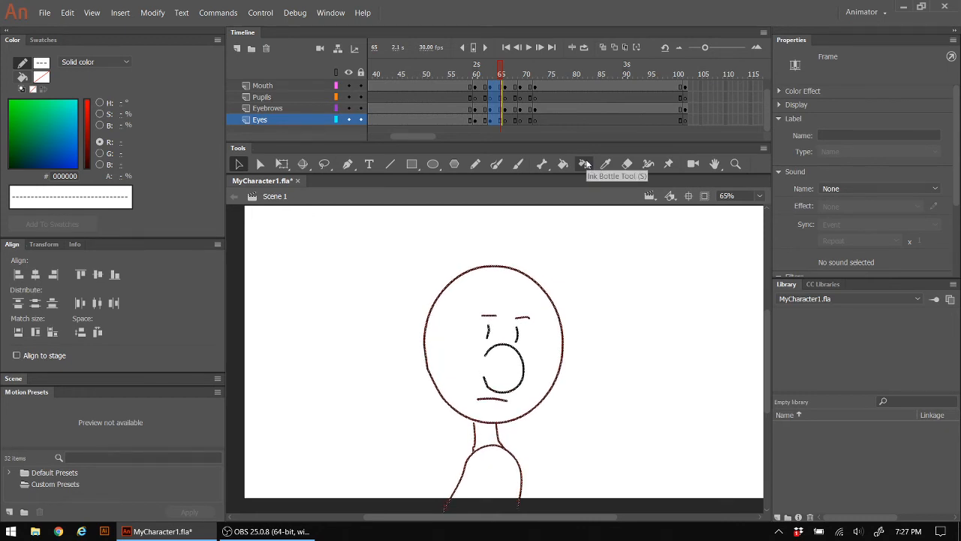
key("Down")
key("Down")
key("Down")
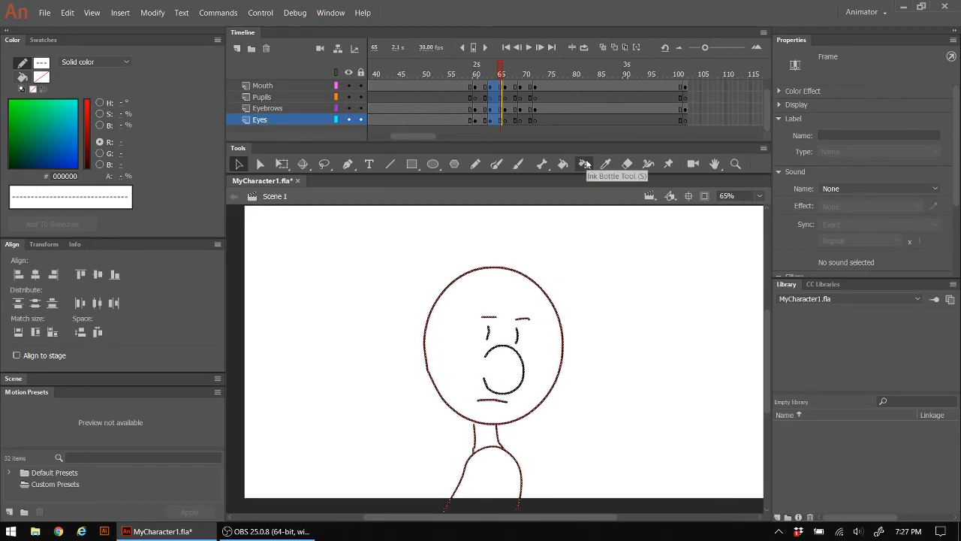
left_click(575, 63)
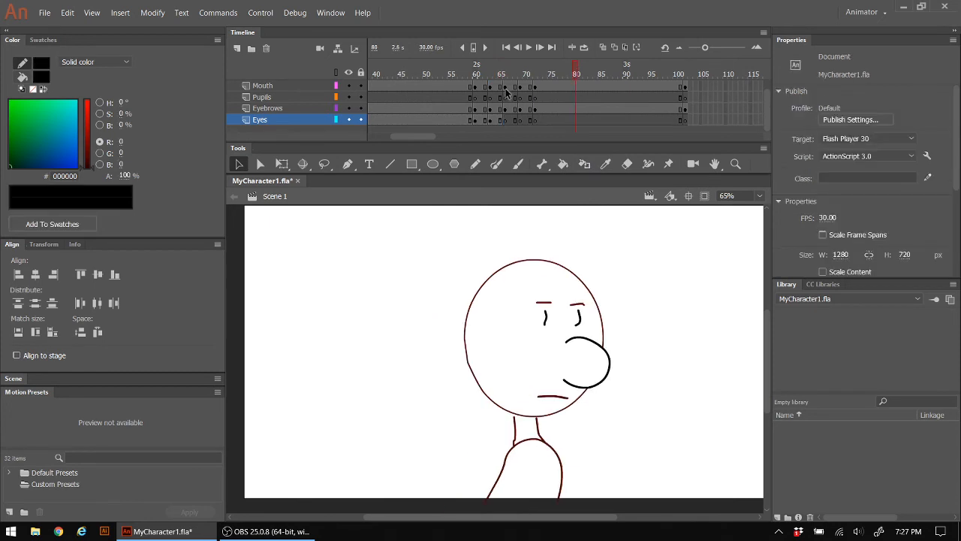
Step: Move the character artwork on all layers at frames 66 to 68 down and slightly right, and deselect it
scroll(508, 91, "up", 1)
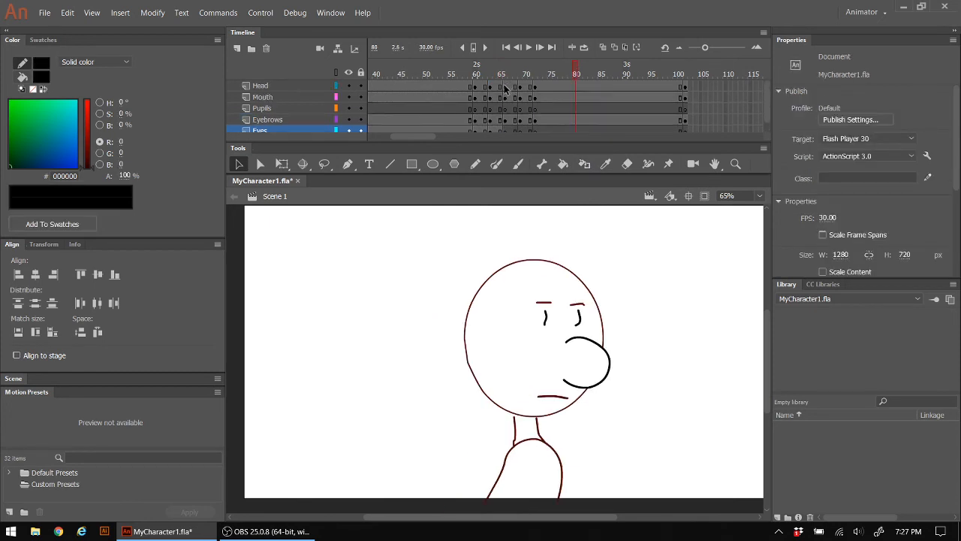
left_click_drag(513, 87, 518, 135)
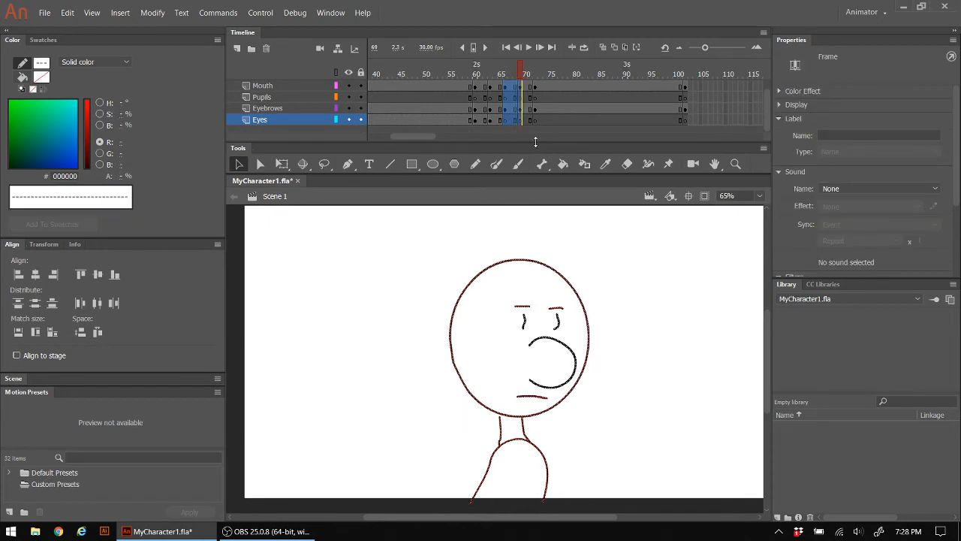
left_click(504, 115)
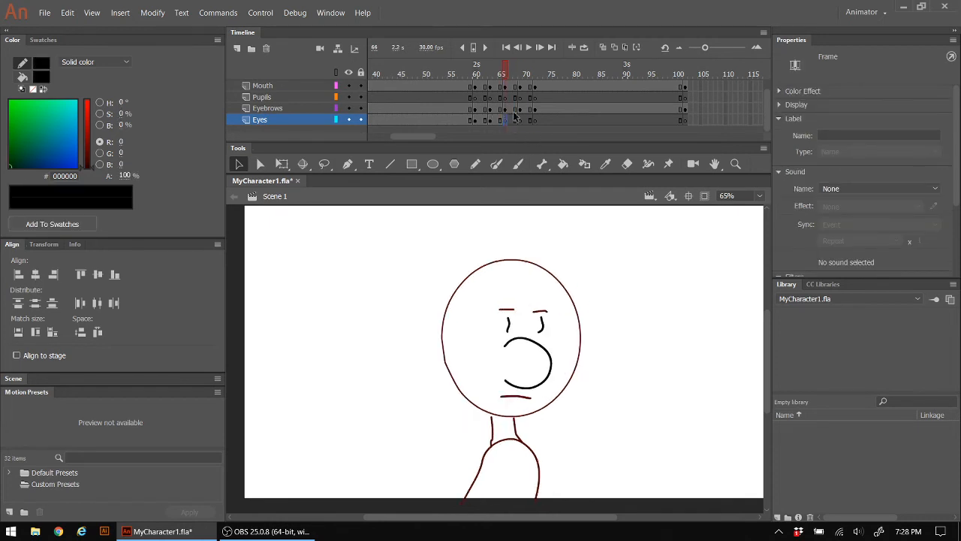
scroll(507, 95, "up", 1)
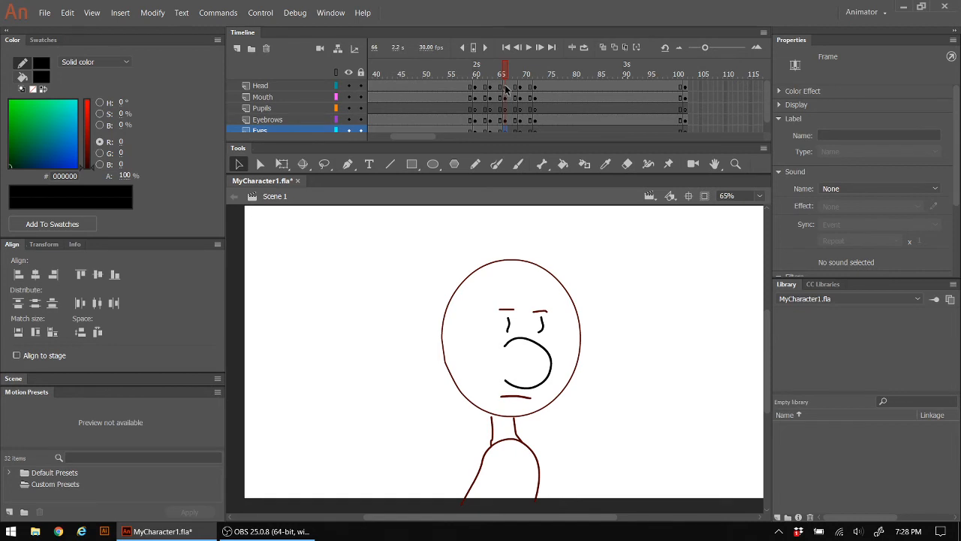
mouse_move(505, 87)
left_mouse_down()
mouse_move(517, 101)
mouse_move(514, 141)
left_mouse_up()
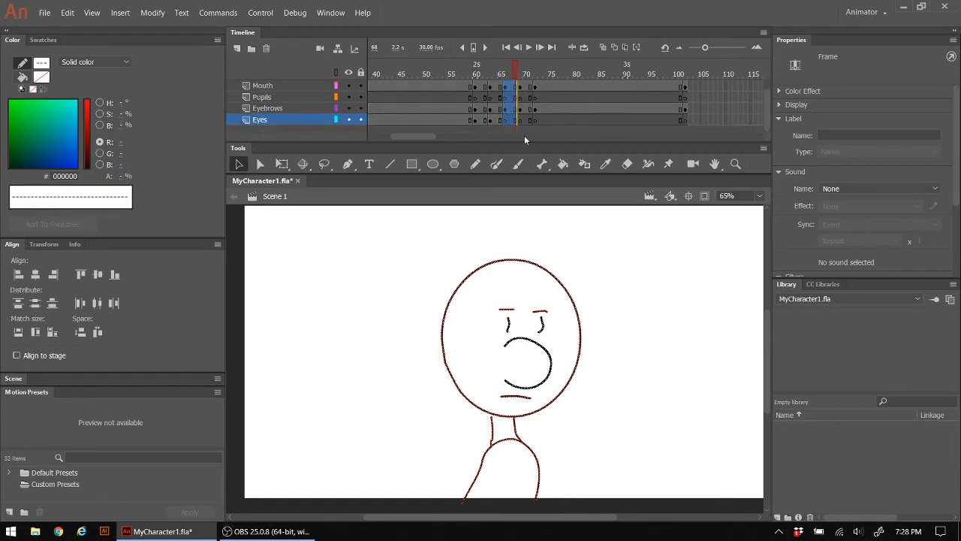
key("Down")
key("Down")
key("Down")
key("Down")
key("Down")
key("Down")
key("Down")
key("Down")
key("Down")
key("Right")
key("Right")
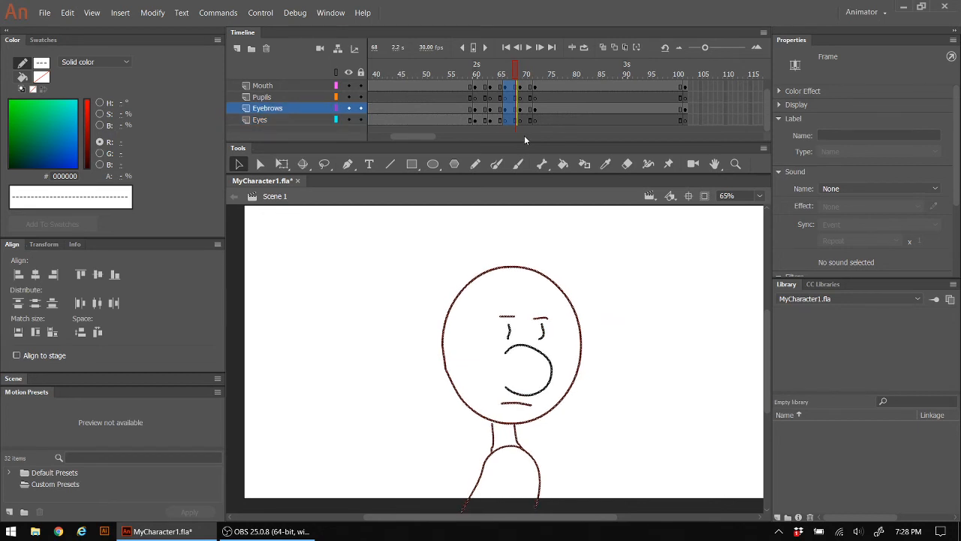
key("Down")
key("Down")
key("Down")
key("Down")
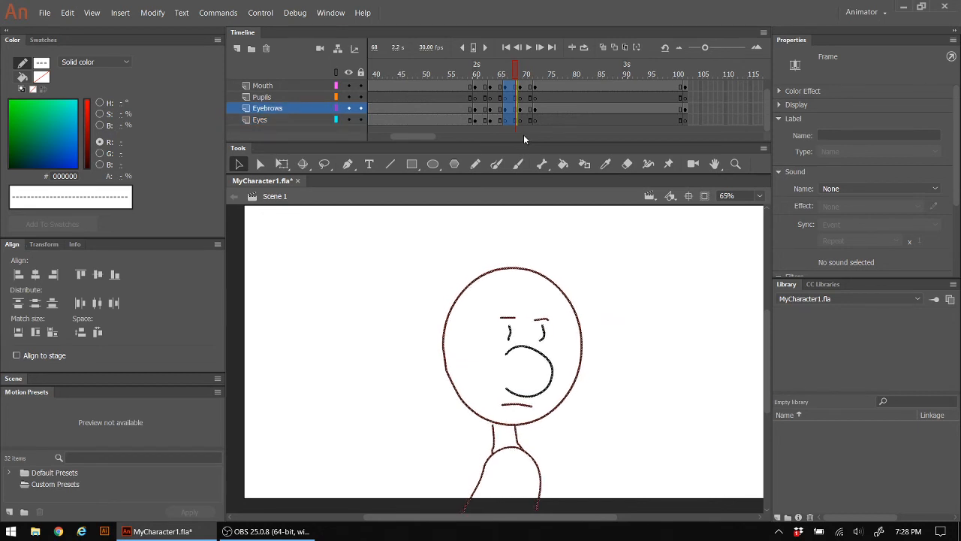
left_click(699, 100)
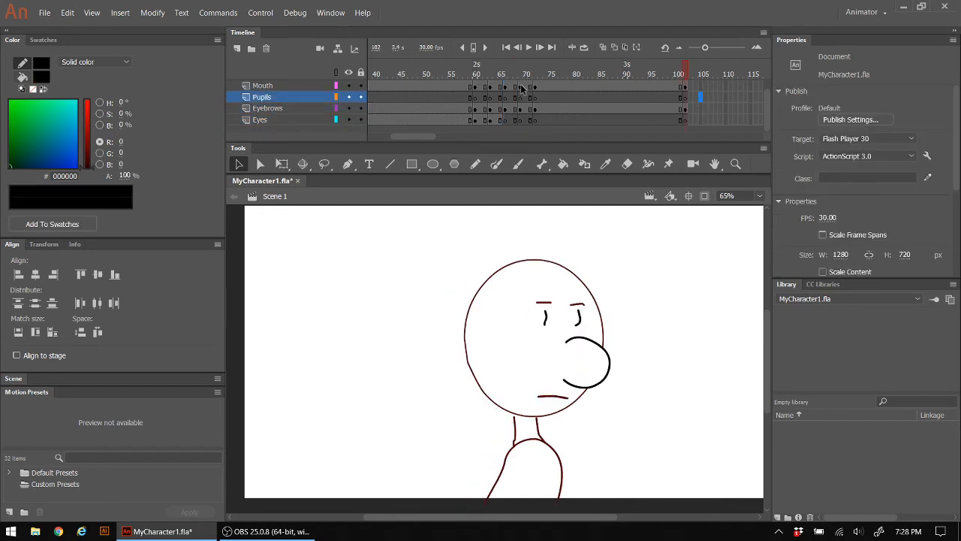
Step: Move the character artwork on all layers at frames 69 to 71 up and slightly right, and scrub back through the turn
scroll(522, 88, "up", 1)
left_click_drag(521, 88, 547, 141)
key("Up")
key("Up")
key("Up")
key("Up")
key("Up")
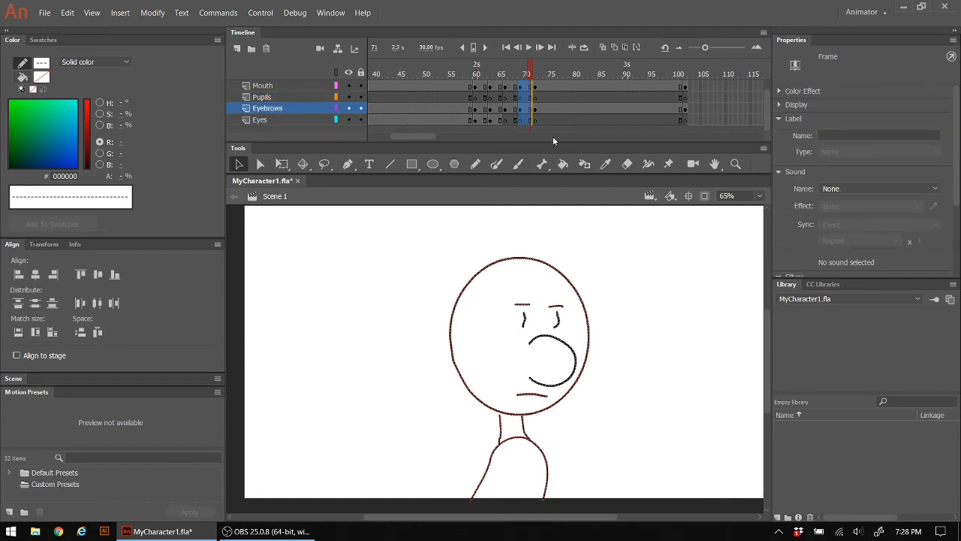
key("Right")
key("Right")
key("Right")
key("Up")
key("Right")
key("Up")
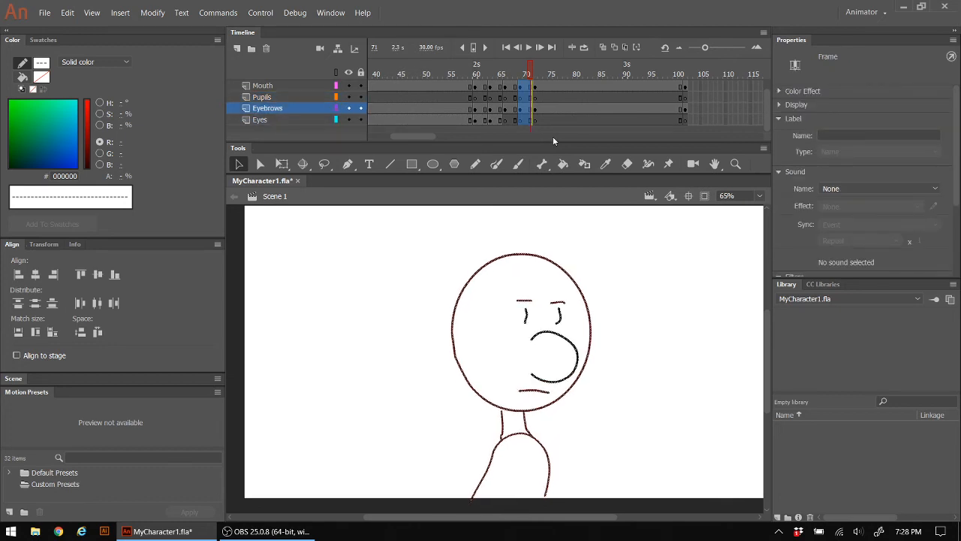
key("Up")
key("Right")
key("Up")
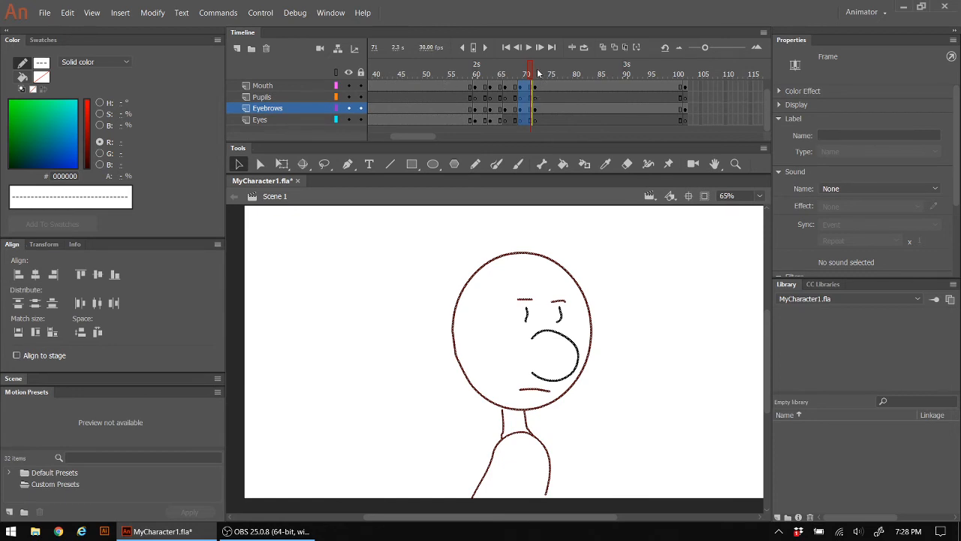
mouse_move(533, 72)
left_mouse_down()
mouse_move(475, 75)
mouse_move(564, 75)
mouse_move(450, 75)
mouse_move(465, 90)
left_mouse_up()
Step: Move the character artwork on all layers across frames 72 to 102 slightly up and right
left_click_drag(541, 84, 612, 93)
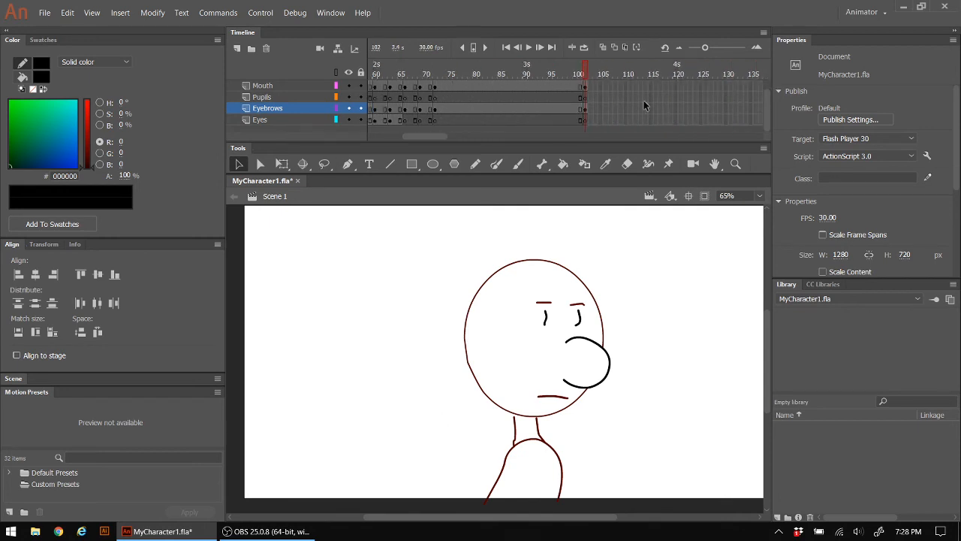
scroll(662, 101, "up", 1)
mouse_move(433, 98)
left_mouse_down()
mouse_move(458, 130)
mouse_move(519, 138)
mouse_move(585, 120)
left_mouse_up()
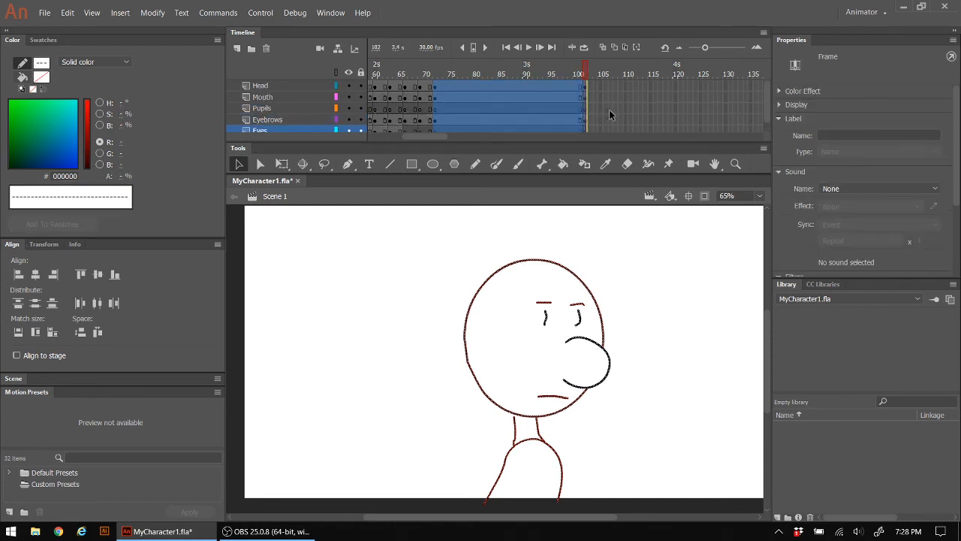
key("Up")
key("Up")
key("Up")
key("Right")
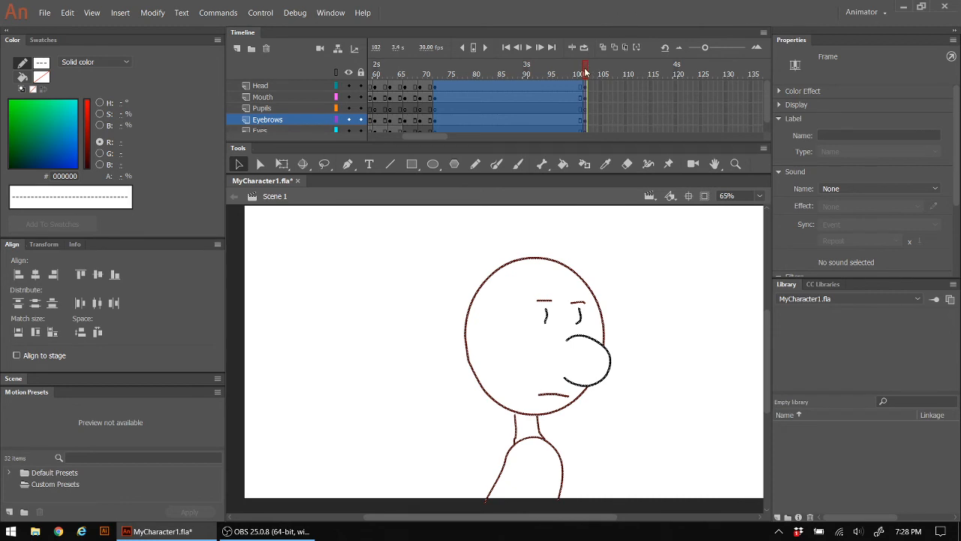
Step: Play back the head turn from frame 60 to 102 on the timeline and in a test movie, and close the preview
left_click_drag(586, 69, 479, 73)
key("Return")
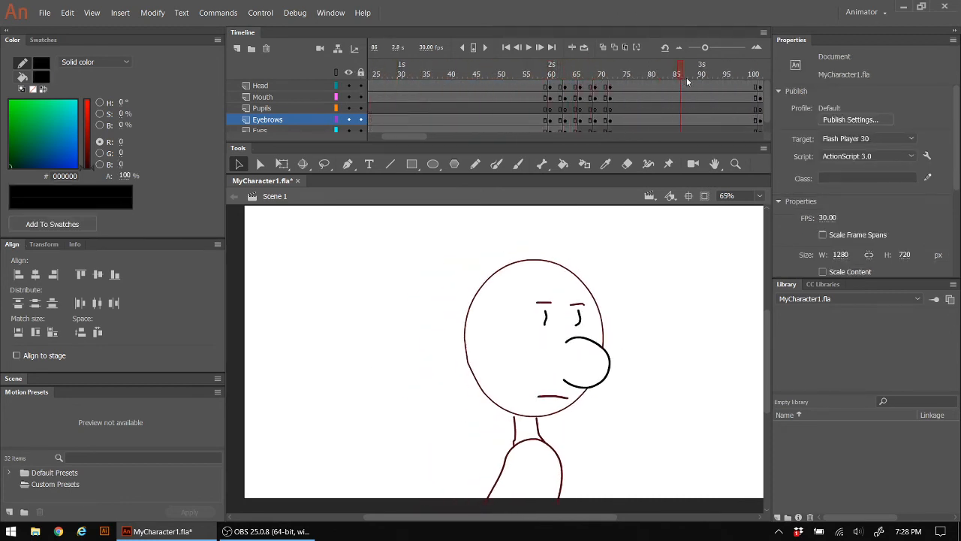
key("ctrl+Return")
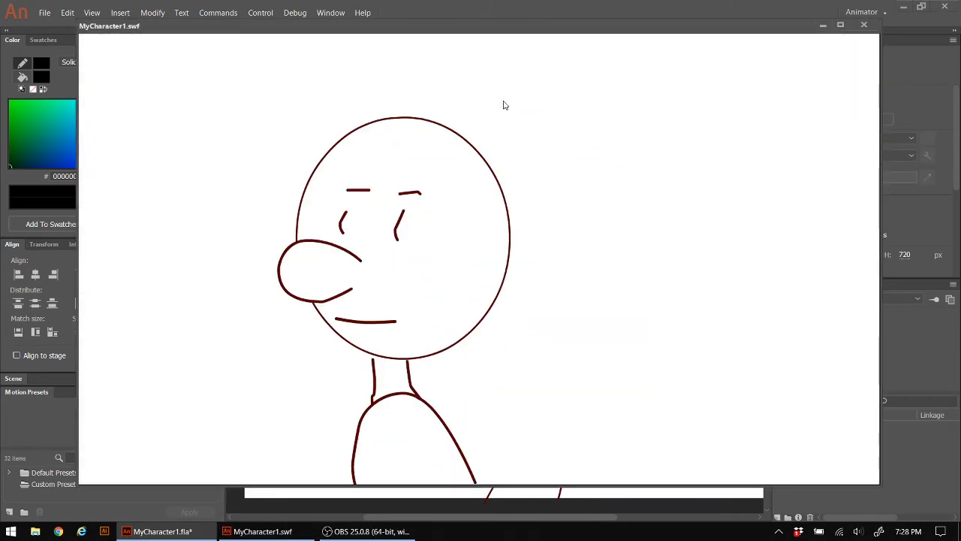
left_click(864, 25)
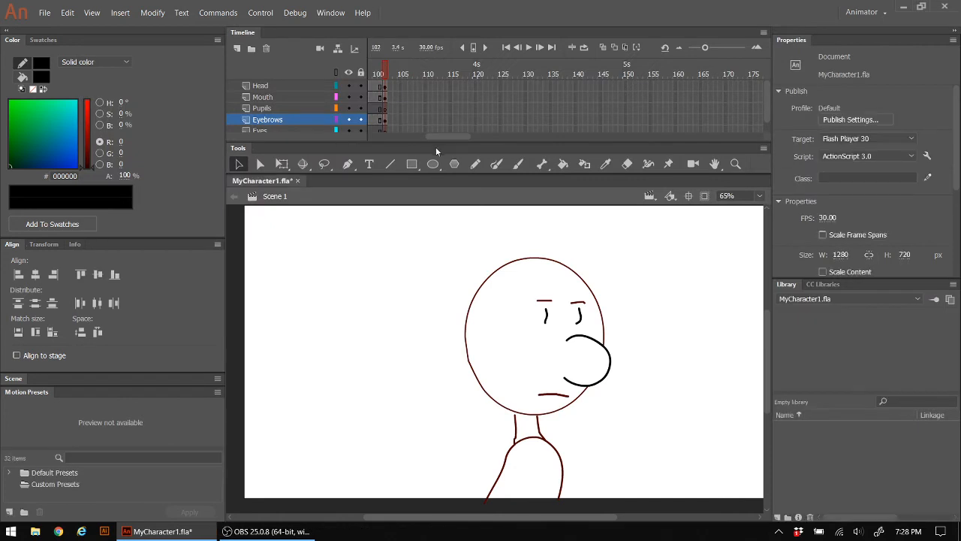
left_click_drag(455, 138, 440, 149)
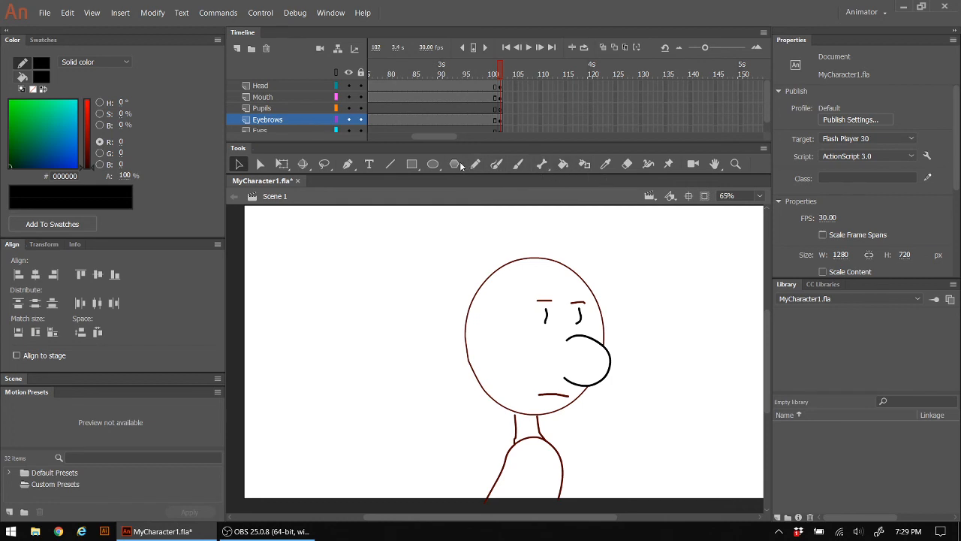
left_click(627, 164)
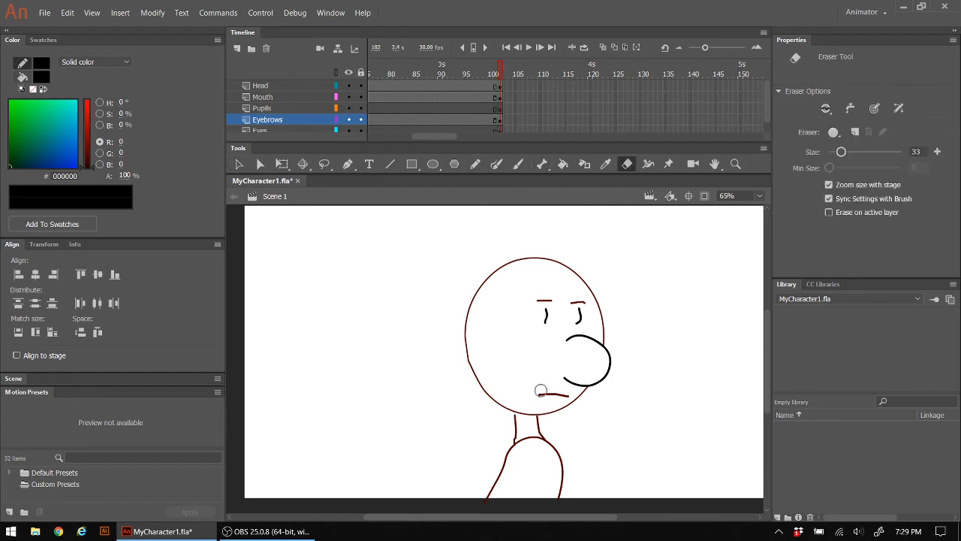
left_click_drag(540, 390, 573, 393)
key("ctrl+z")
Step: Bend the mouth at frame 102 upward in the middle into a frown and erase both flat eyebrows
left_click(238, 164)
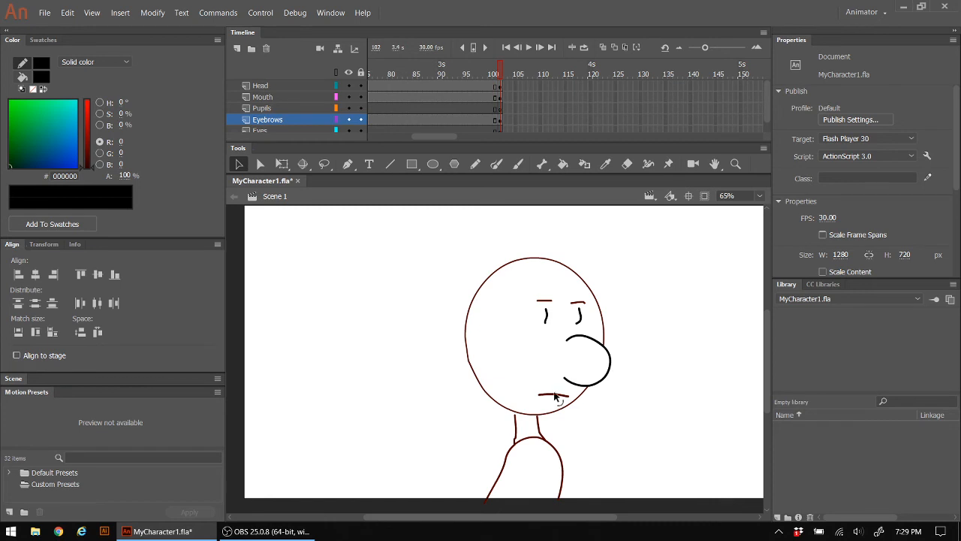
left_click_drag(556, 395, 554, 390)
left_click(626, 164)
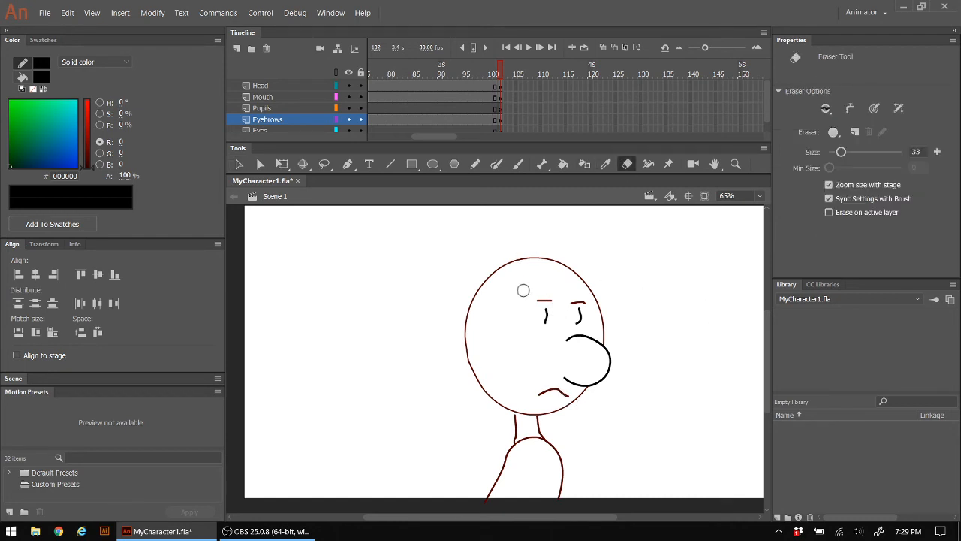
left_click_drag(553, 299, 586, 302)
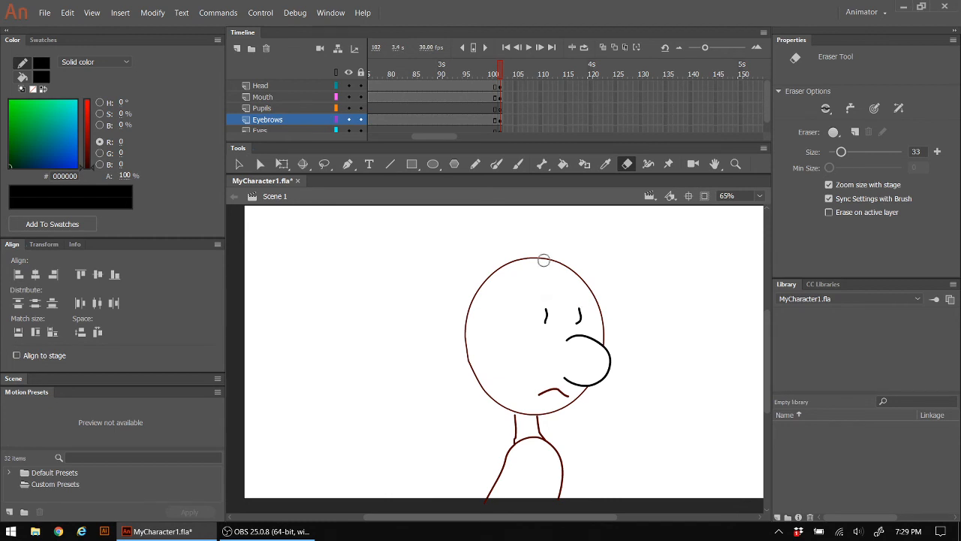
Step: Turn on onion skinning and draw two angry pencil eyebrows at frame 102, slanting down toward the nose
left_click(602, 47)
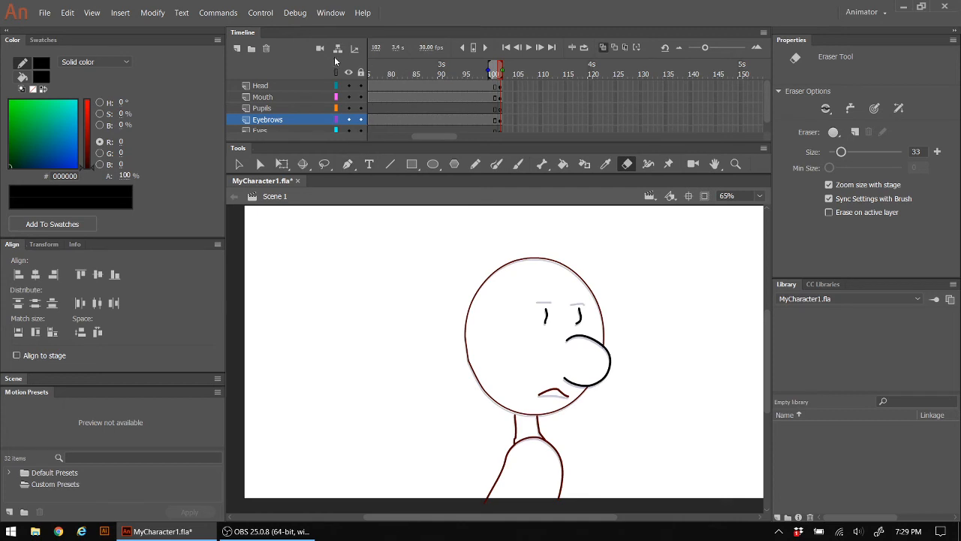
left_click(474, 164)
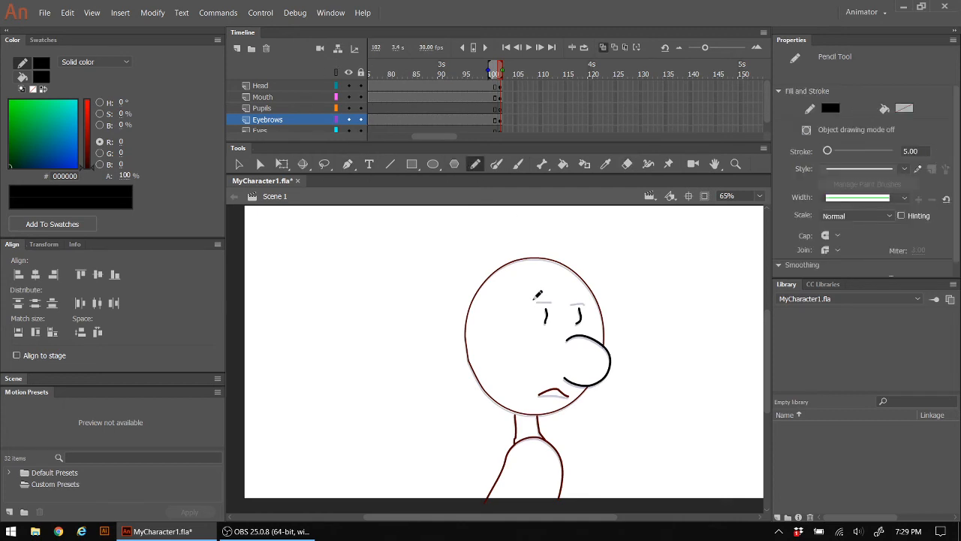
left_click_drag(532, 299, 584, 304)
Step: Insert keyframes on all layers at frame 105
left_click(515, 86)
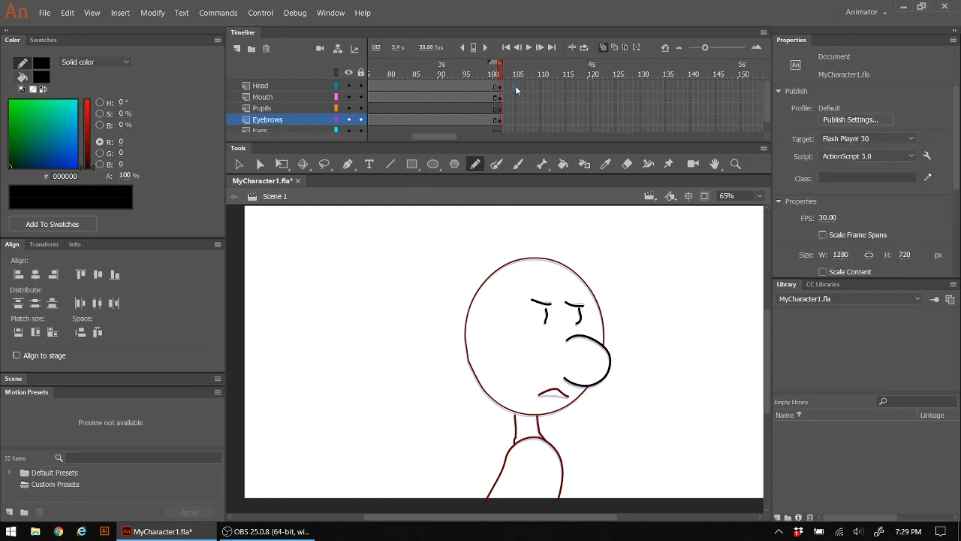
scroll(517, 133, "down", 1)
left_click(516, 119)
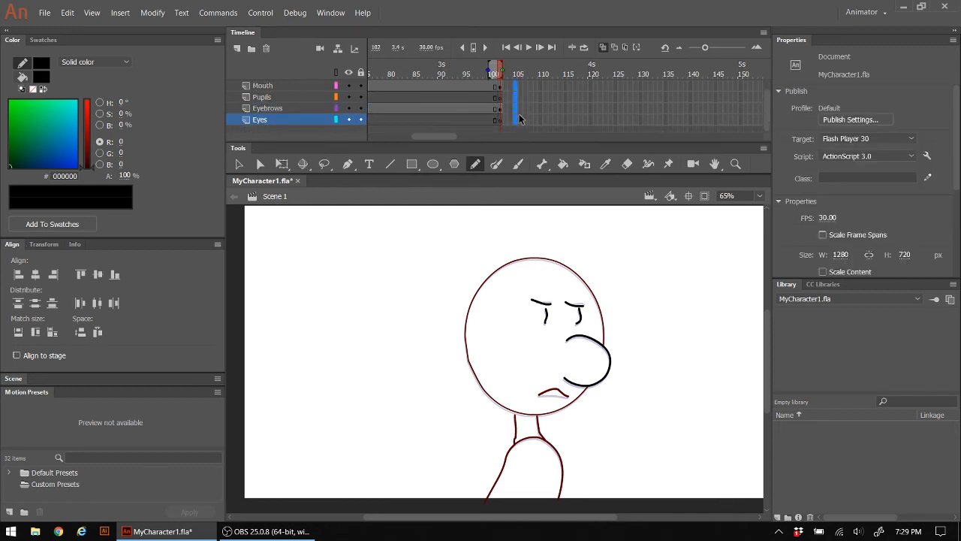
right_click(517, 112)
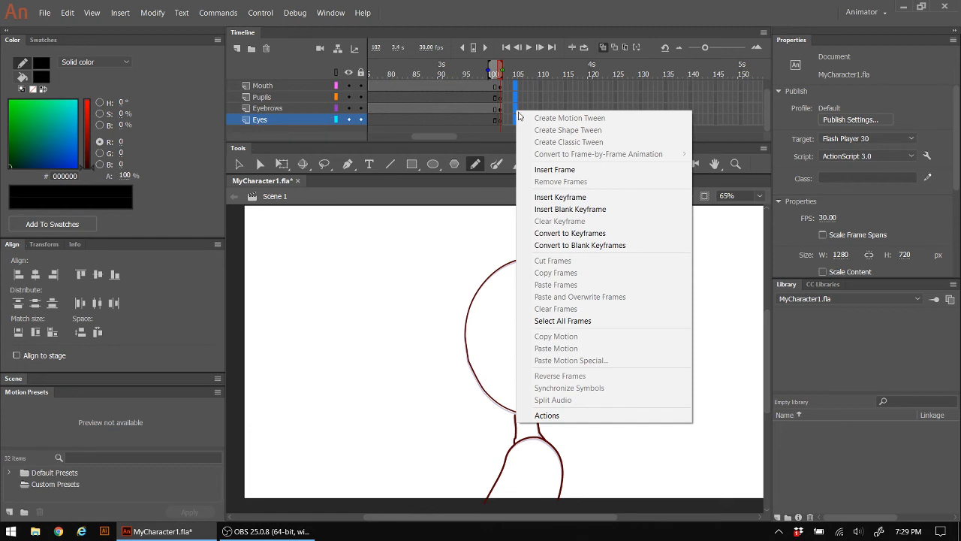
left_click(574, 197)
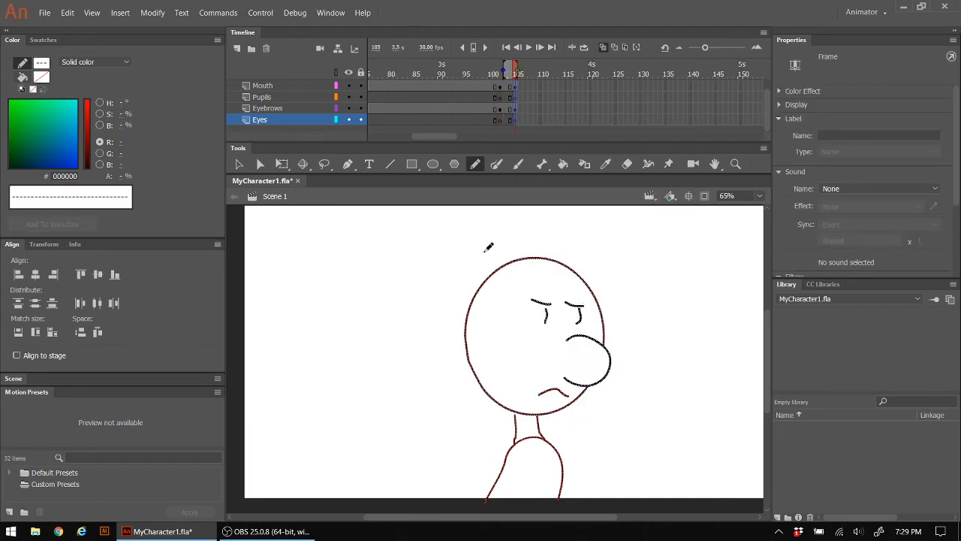
Step: At frame 105, round out the frown and steepen both eyebrows by raising their left ends
left_click(239, 164)
left_click(669, 307)
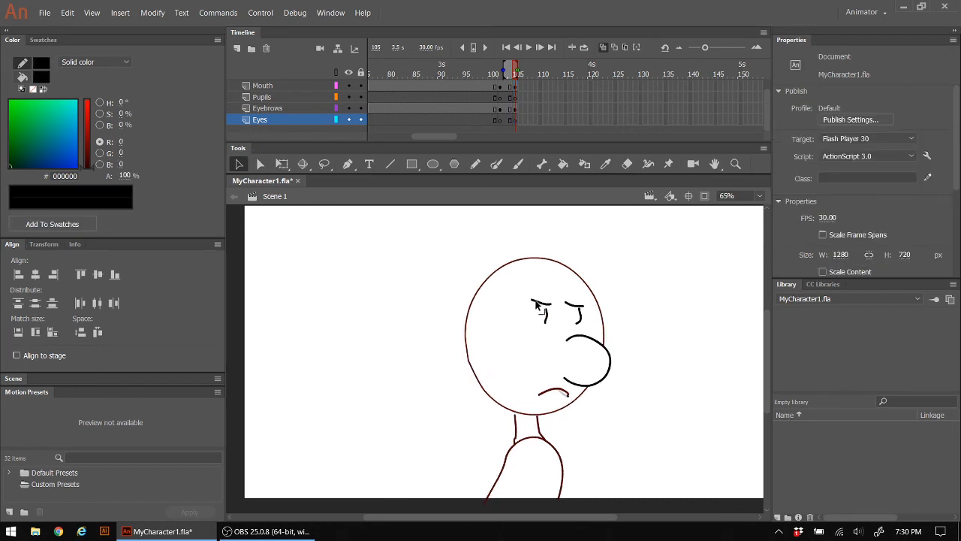
mouse_move(531, 302)
left_mouse_down()
mouse_move(527, 295)
mouse_move(561, 298)
left_mouse_up()
Step: Draw a small black oval pupil beside the character's left-hand eye line on the Pupils layer at frame 105
left_click(294, 98)
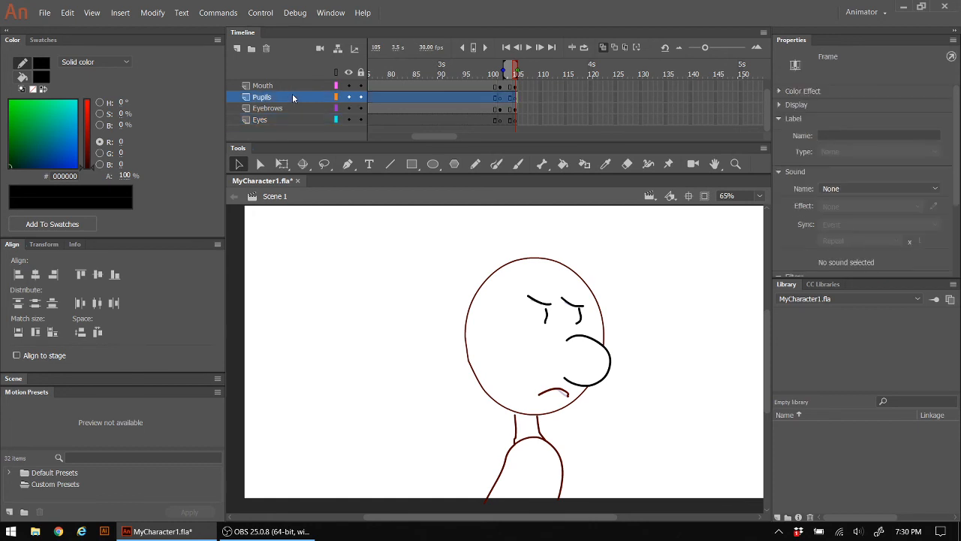
left_click(432, 164)
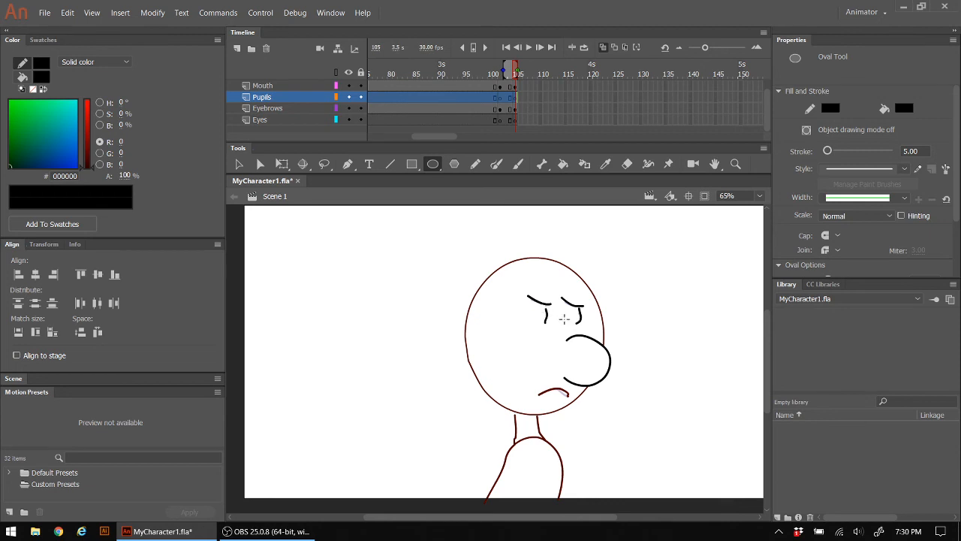
left_click_drag(539, 302, 547, 310)
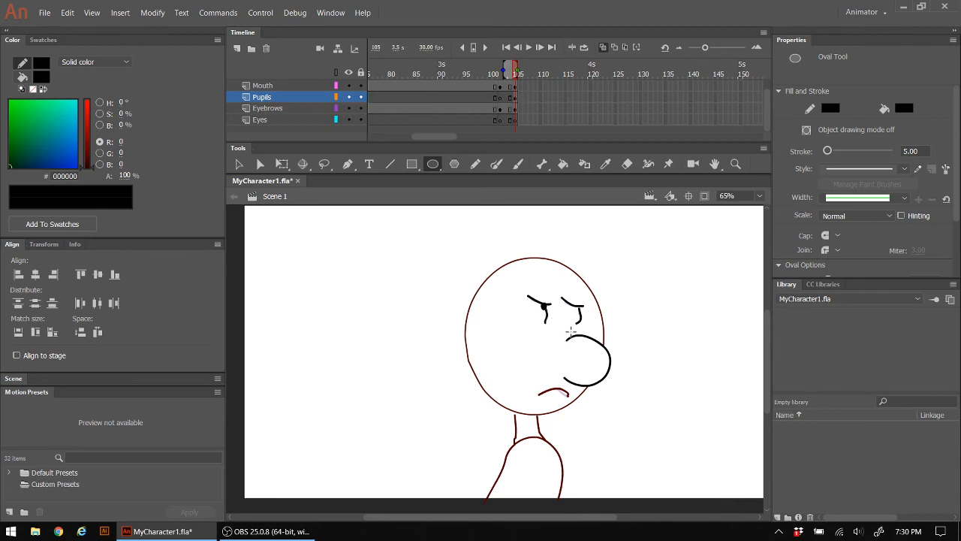
left_click(238, 164)
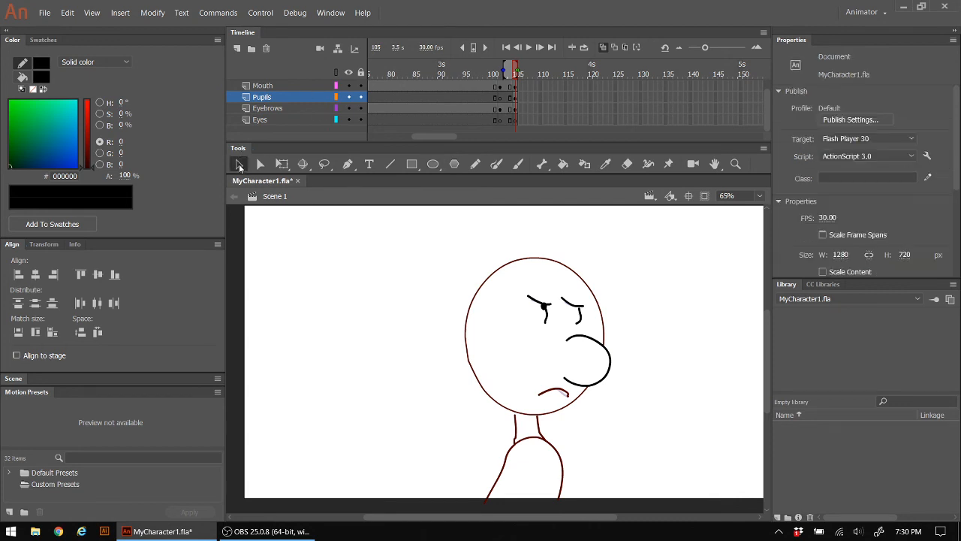
left_click(543, 308)
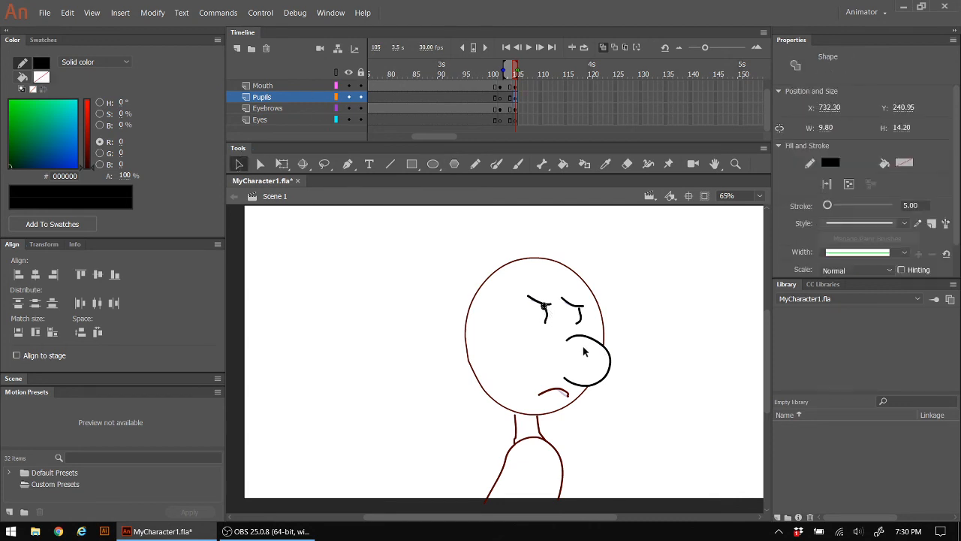
key("Down")
key("Down")
key("Down")
key("Down")
key("Down")
key("Down")
key("Down")
key("Down")
key("Up")
key("Up")
key("Up")
key("Up")
key("Up")
key("Up")
key("Up")
key("Up")
key("Down")
key("Down")
key("Down")
key("Down")
key("Down")
key("Down")
key("Down")
key("Down")
key("Down")
key("Down")
key("Down")
key("Up")
key("Up")
key("Up")
key("Up")
key("Up")
key("Up")
key("Up")
scroll(548, 310, "up", 3)
scroll(536, 343, "down", 3)
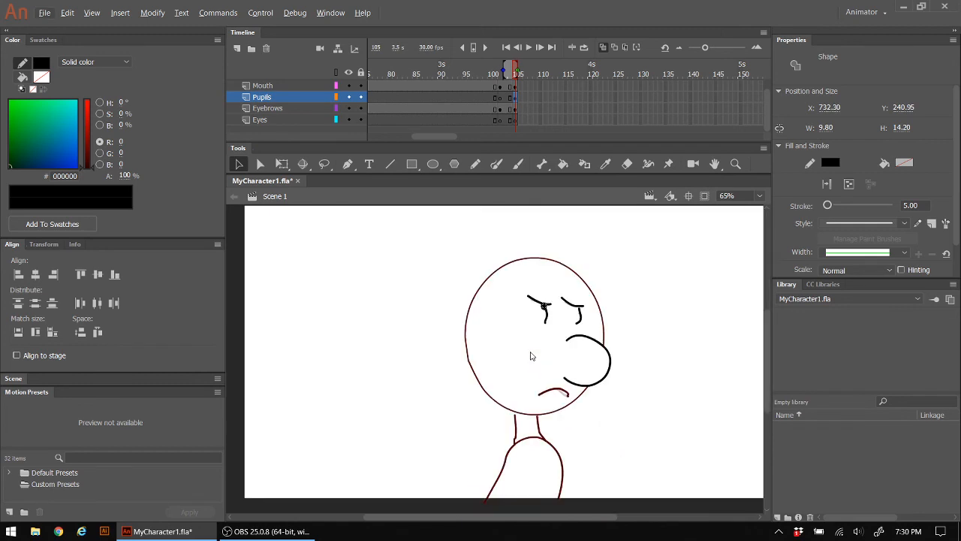
Step: Select the whole pupil and nudge it down and slightly right below the eyebrow, to X 733.05, Y 252.45
scroll(572, 295, "up", 5)
double_click(576, 276)
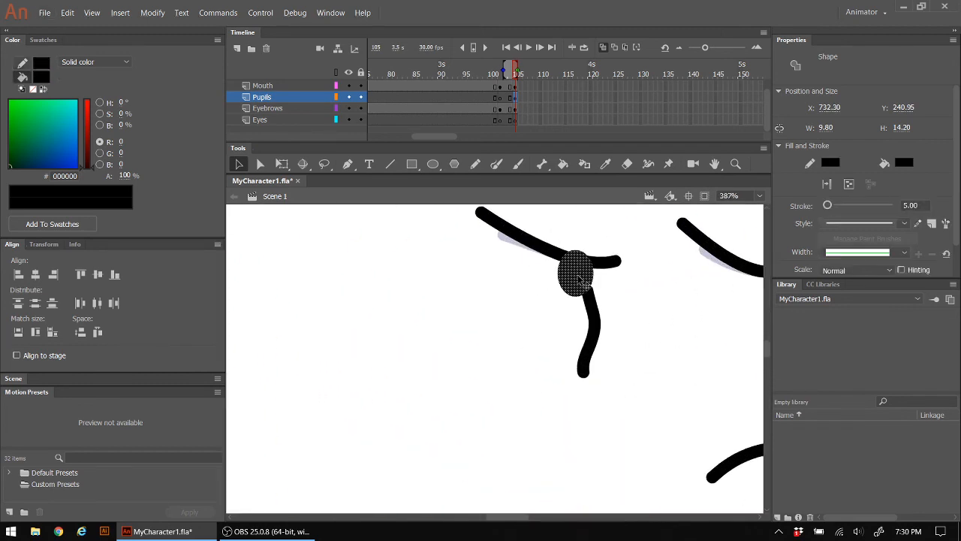
key("Down")
key("Down")
key("Down")
key("Down")
key("Down")
key("Down")
key("Down")
key("Down")
key("Down")
key("Down")
key("Down")
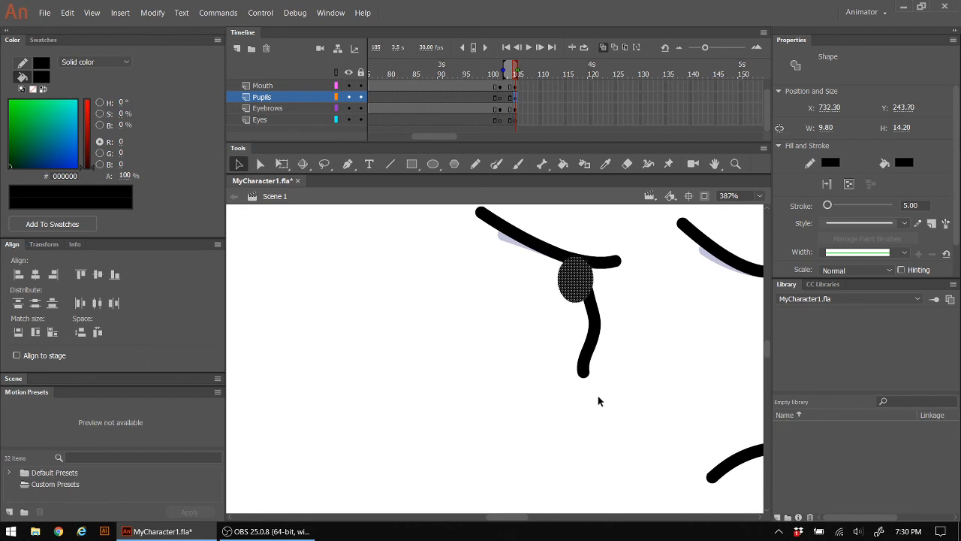
key("Down")
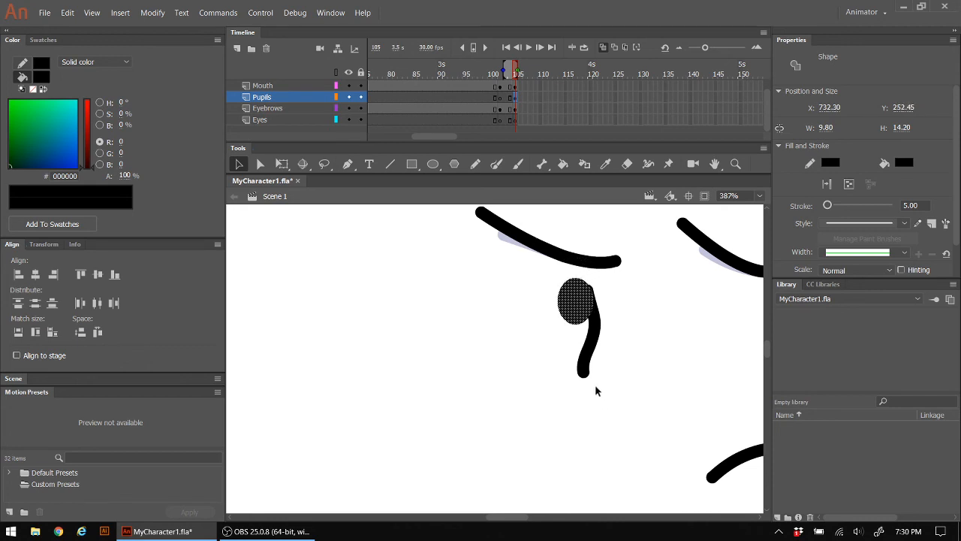
key("Right")
key("Right")
key("Right")
Step: Paste a copy of the pupil and place it against the other eye line at X 815.35, Y 253.60
left_click_drag(510, 516, 525, 509)
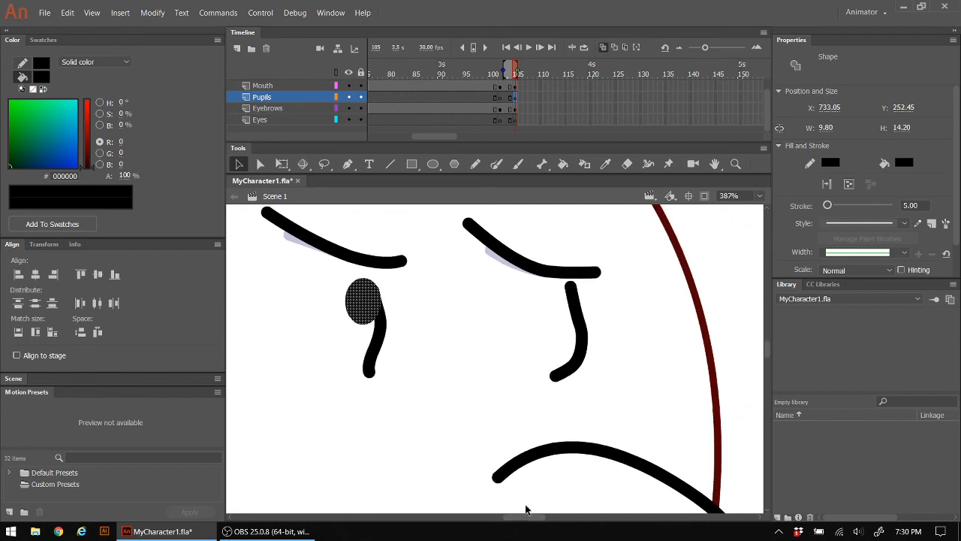
key("ctrl+v")
left_click_drag(501, 365, 566, 307)
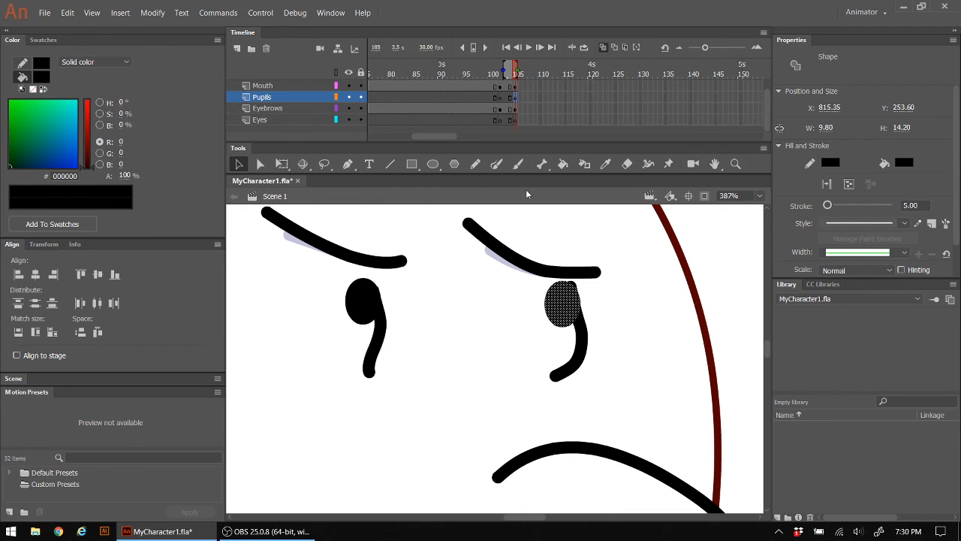
left_click(760, 196)
left_click(757, 223)
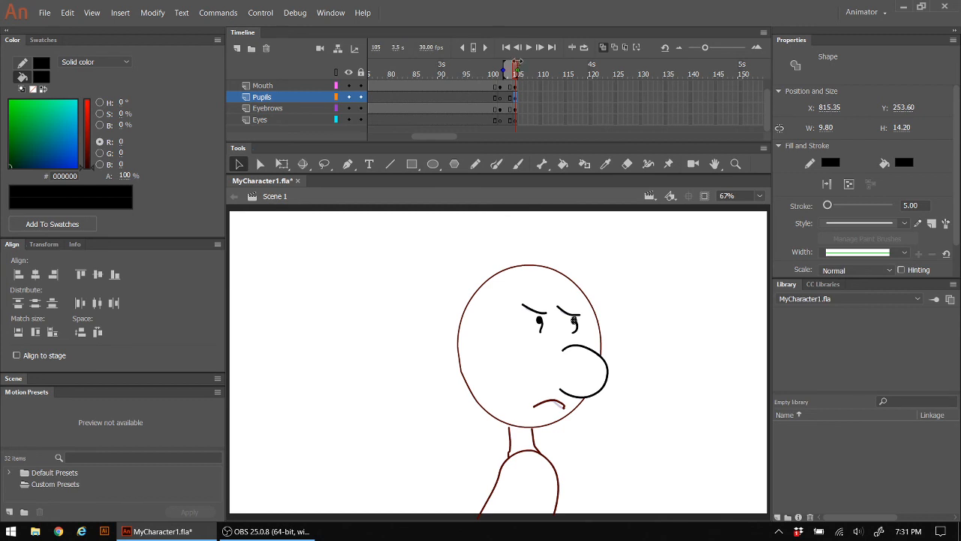
mouse_move(514, 68)
left_mouse_down()
mouse_move(440, 69)
mouse_move(495, 81)
mouse_move(572, 70)
mouse_move(453, 88)
mouse_move(562, 84)
left_mouse_up()
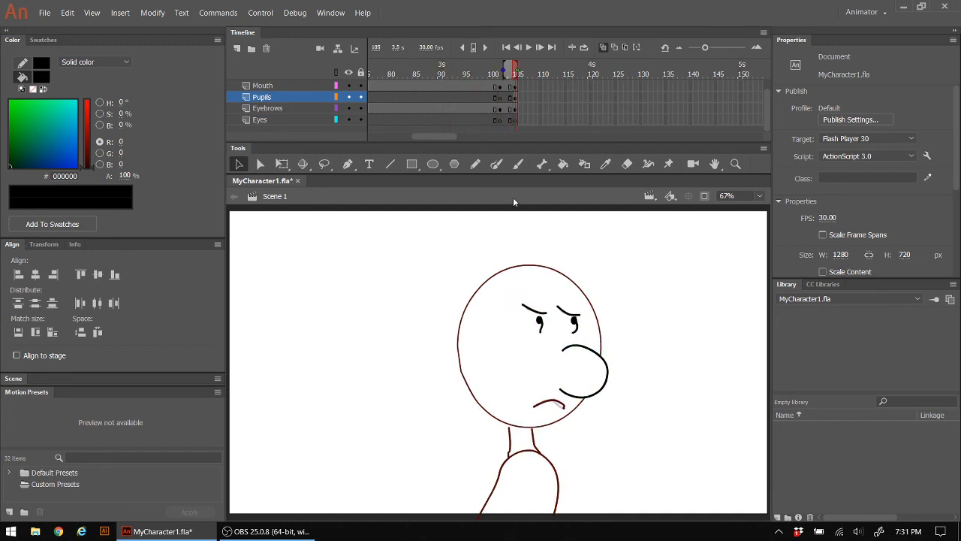
Step: Insert keyframes on all layers at frame 108
left_click(531, 85)
scroll(531, 82, "up", 1)
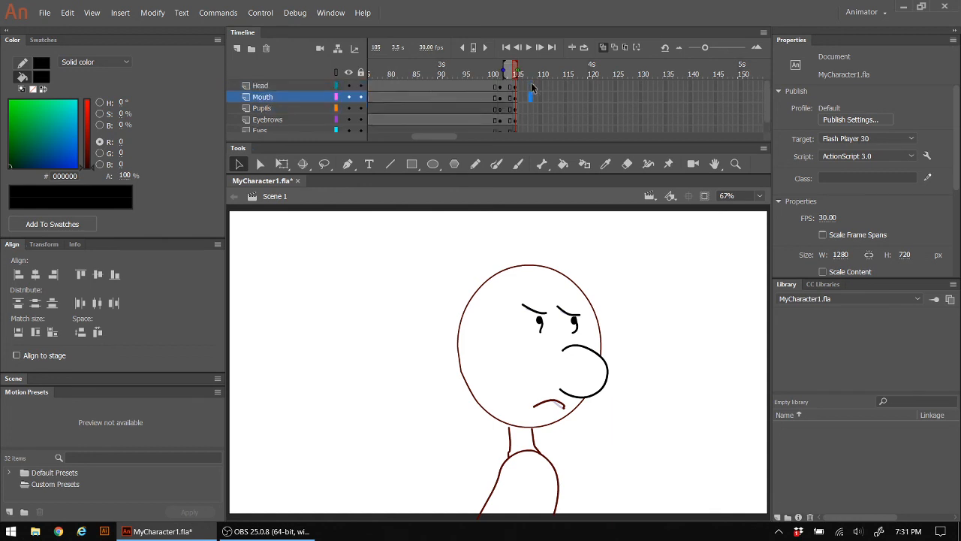
scroll(534, 129, "down", 1)
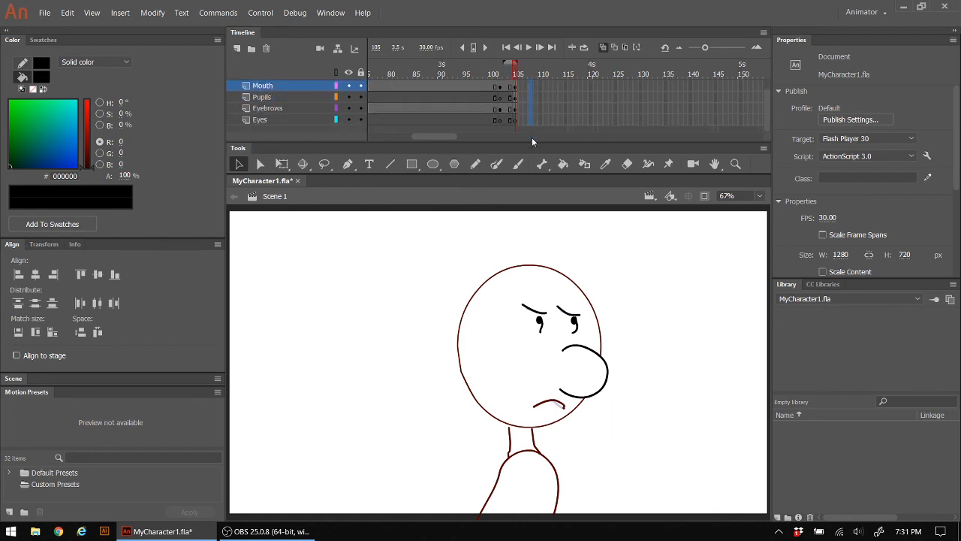
left_click(530, 122)
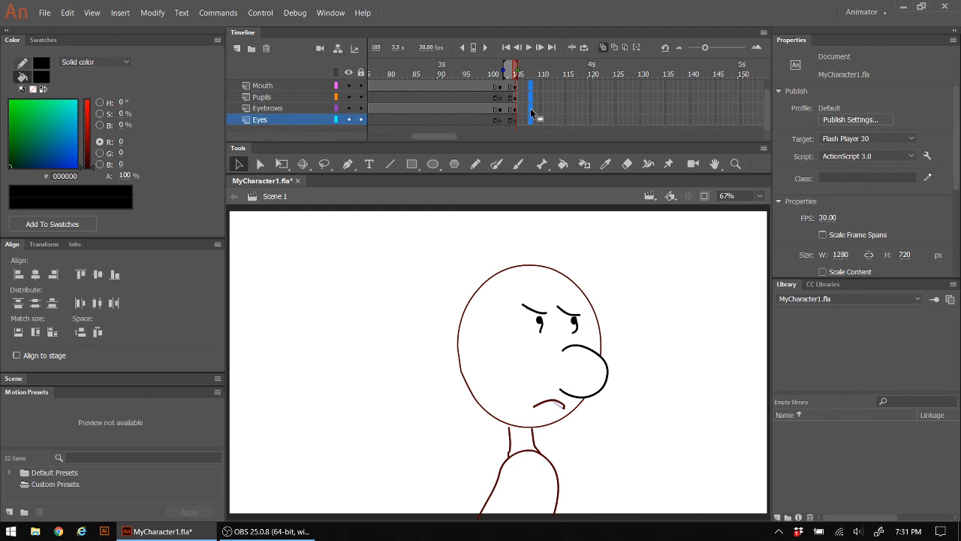
right_click(531, 112)
left_click(594, 197)
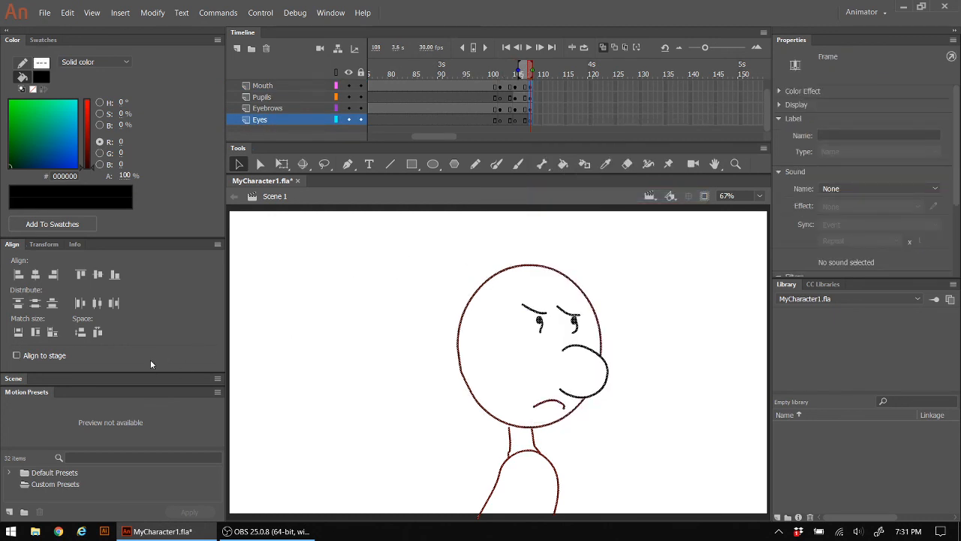
Step: At frame 108, bend the mouth into a deeper frown and raise the left ends of both eyebrows further
left_click(334, 332)
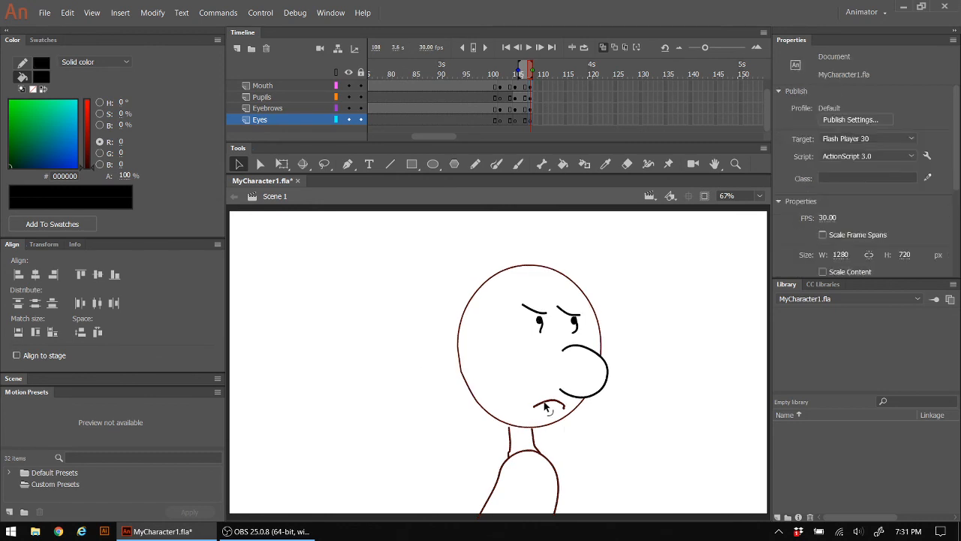
left_click_drag(556, 406, 554, 395)
left_click_drag(523, 305, 552, 301)
Step: Insert keyframes on all layers at frame 111
left_click(545, 85)
scroll(547, 89, "up", 1)
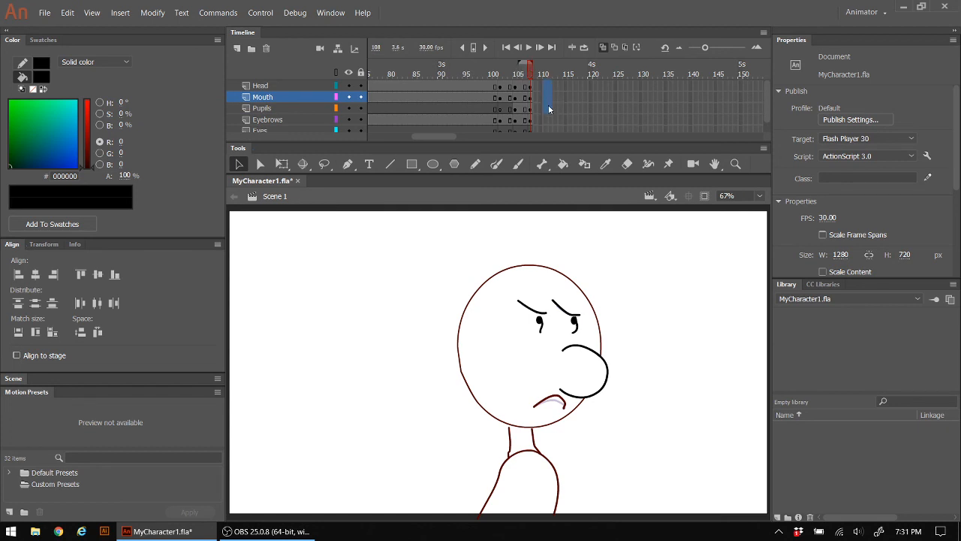
left_click_drag(542, 131, 545, 137)
right_click(546, 120)
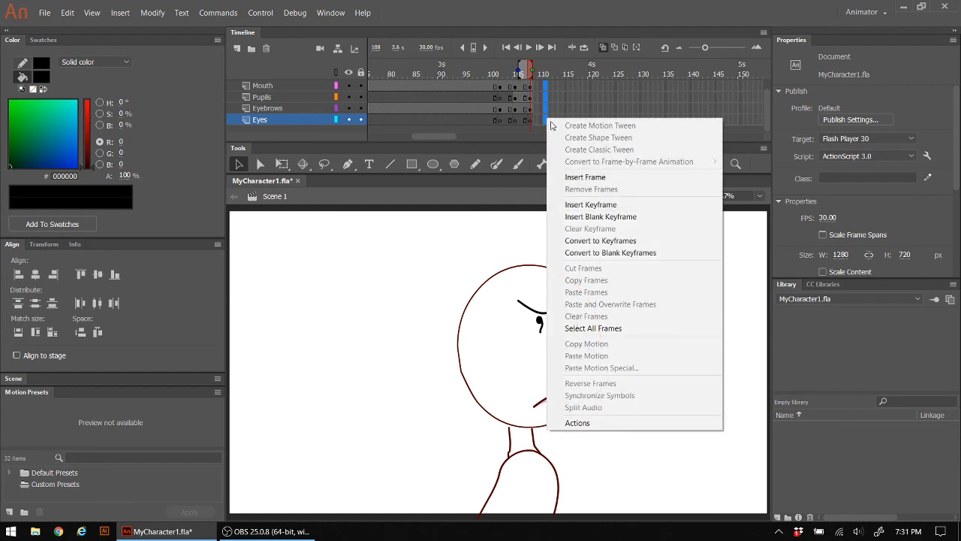
left_click(617, 205)
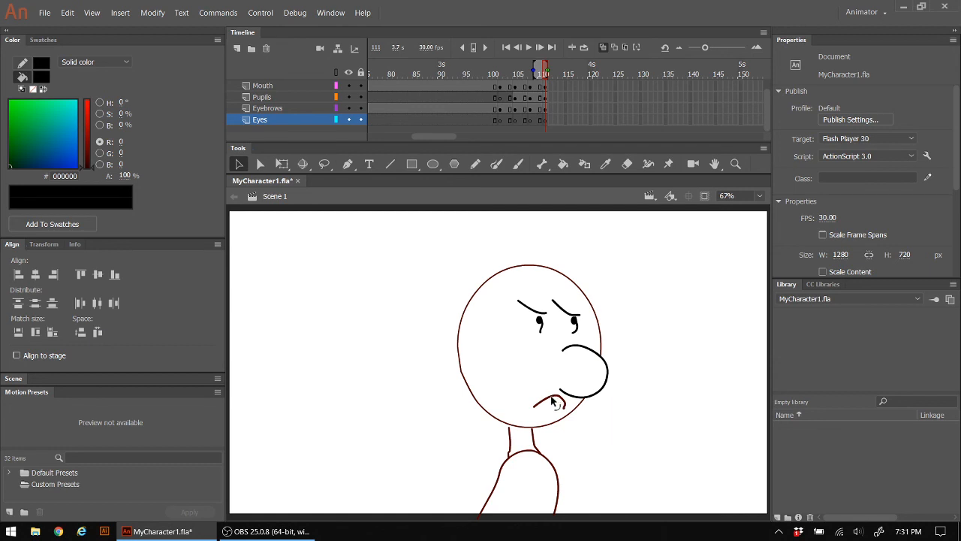
Step: At frame 111, bend the mouth's arch higher into a stronger frown, pull the lower end of the eyebrow nearest the nose slightly down, and scrub the change
left_click_drag(552, 403, 552, 392)
left_click_drag(577, 315, 577, 317)
left_click_drag(544, 74, 584, 107)
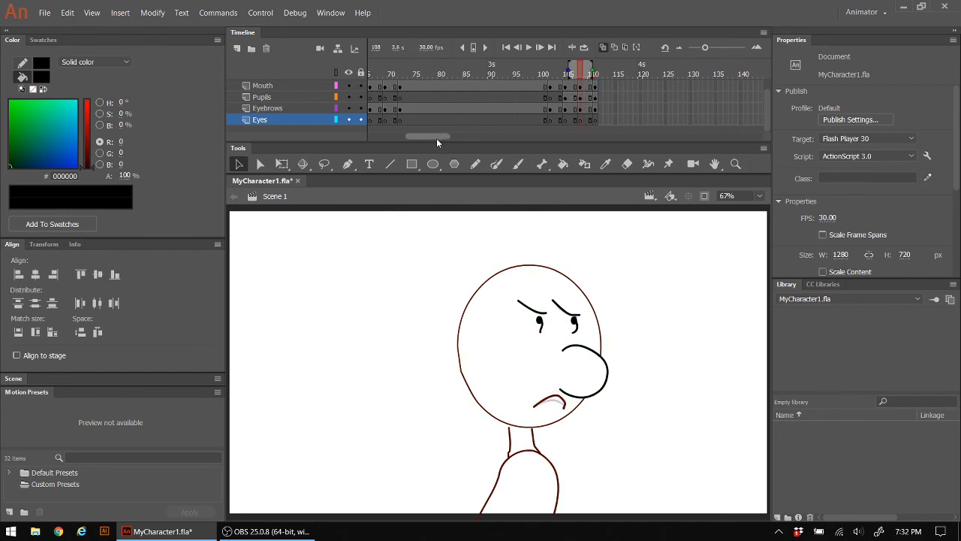
Step: Hold the angry expression by inserting keyframes on all layers at frame 168
left_click_drag(437, 138, 454, 136)
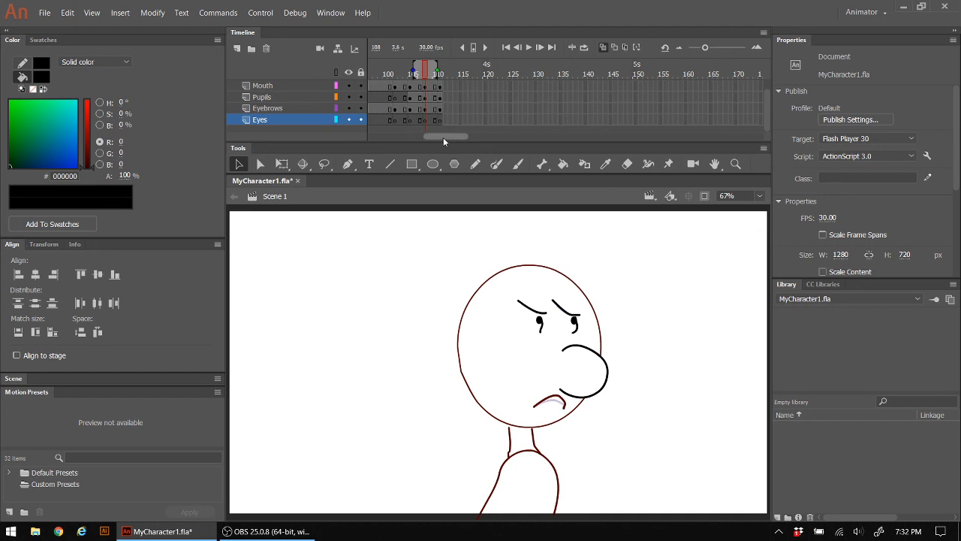
left_click_drag(445, 136, 463, 136)
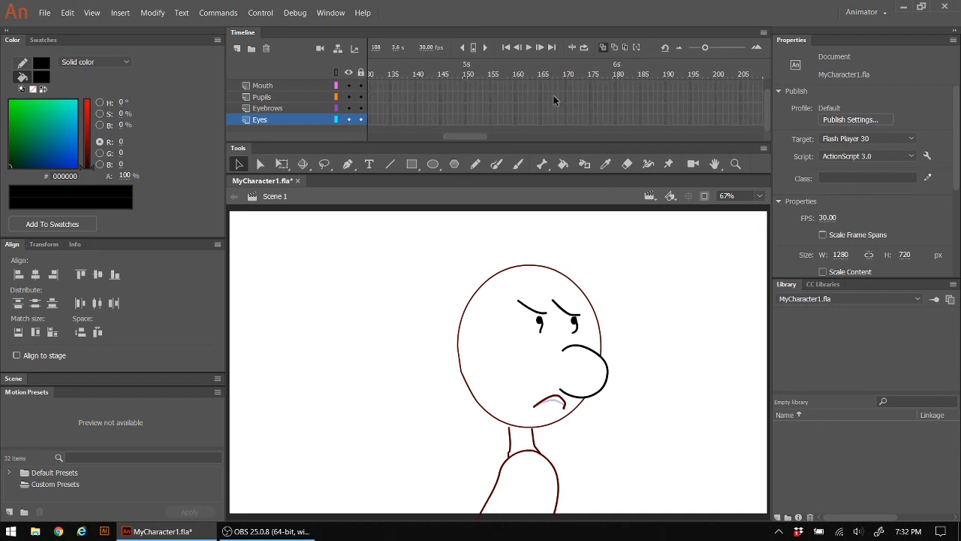
left_click(555, 85)
scroll(554, 87, "up", 1)
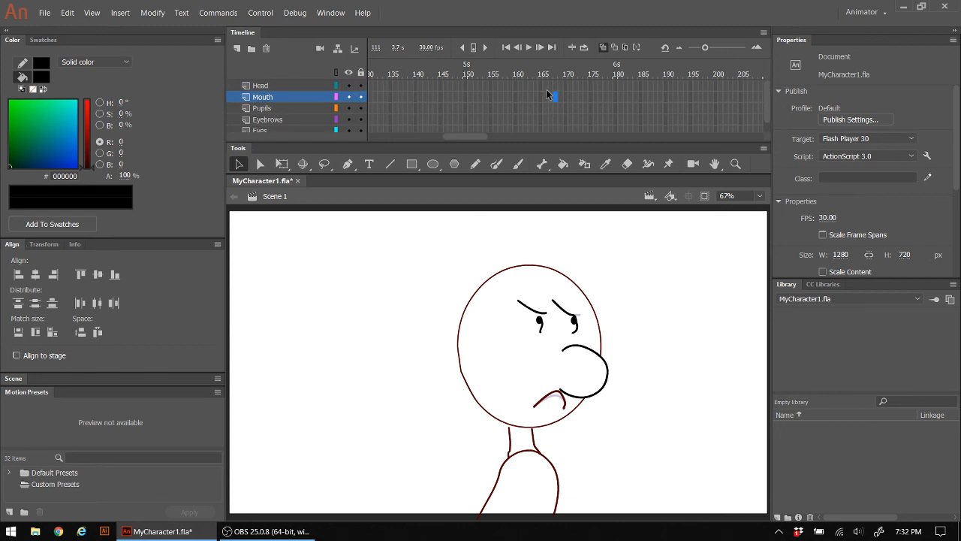
left_click(554, 85)
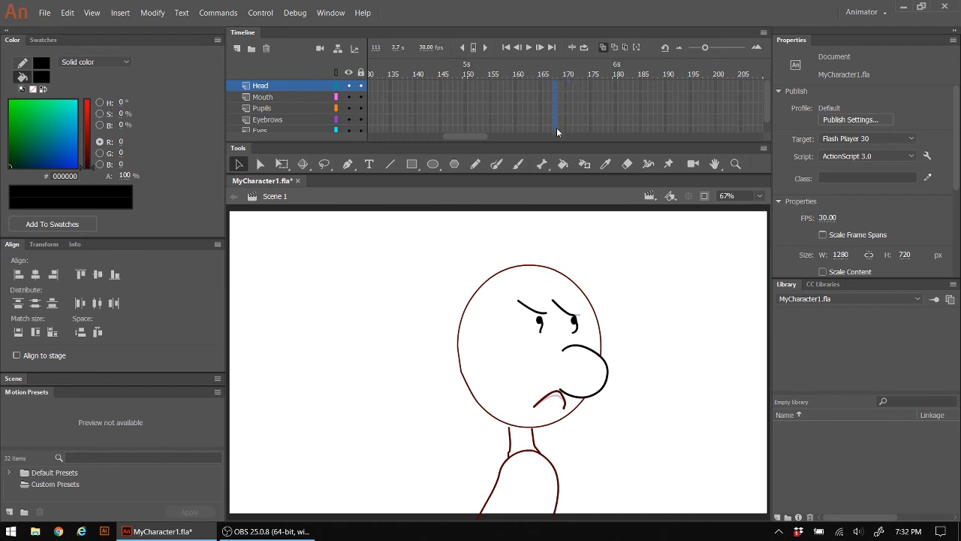
left_click_drag(556, 132, 557, 139)
right_click(557, 106)
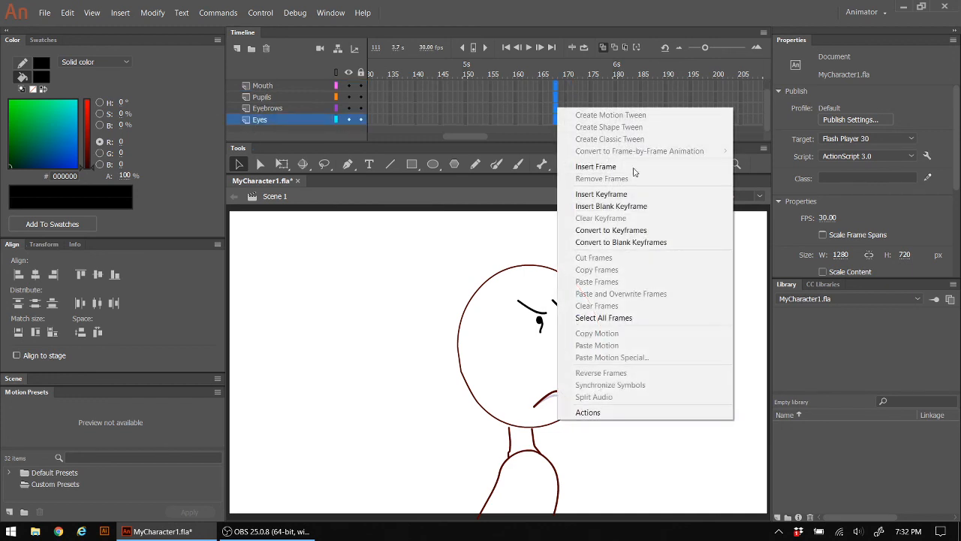
left_click(605, 194)
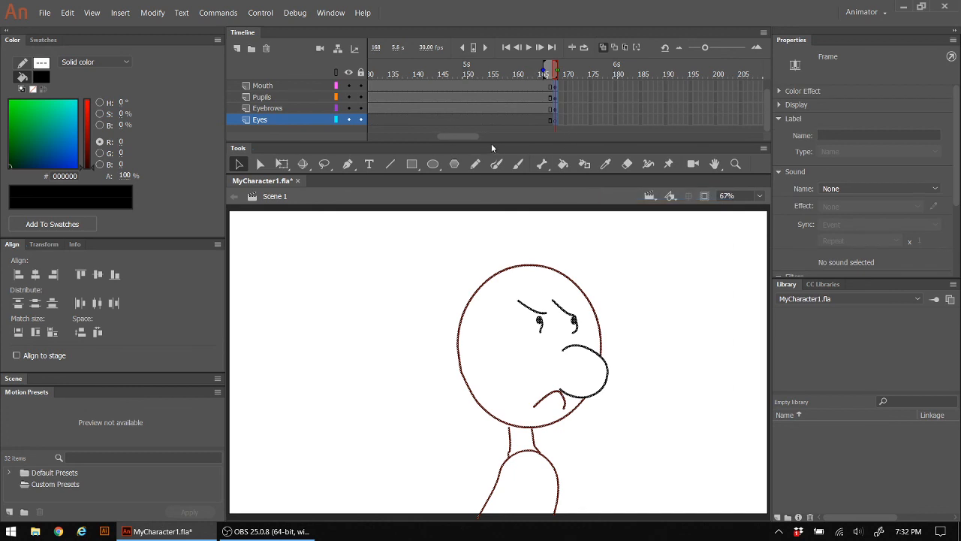
Step: Test the movie to review the whole animation, close the preview and deselect the artwork
left_click_drag(464, 136, 396, 136)
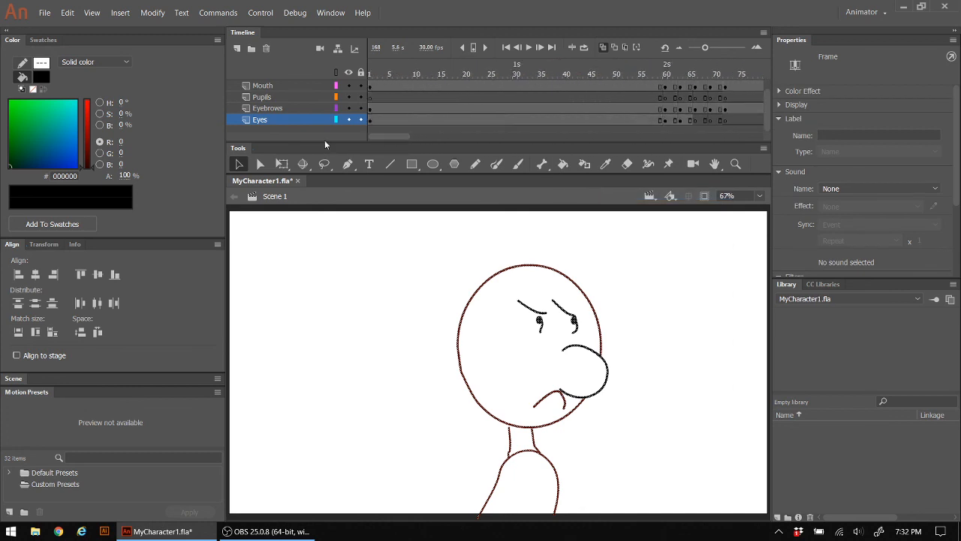
key("ctrl+Return")
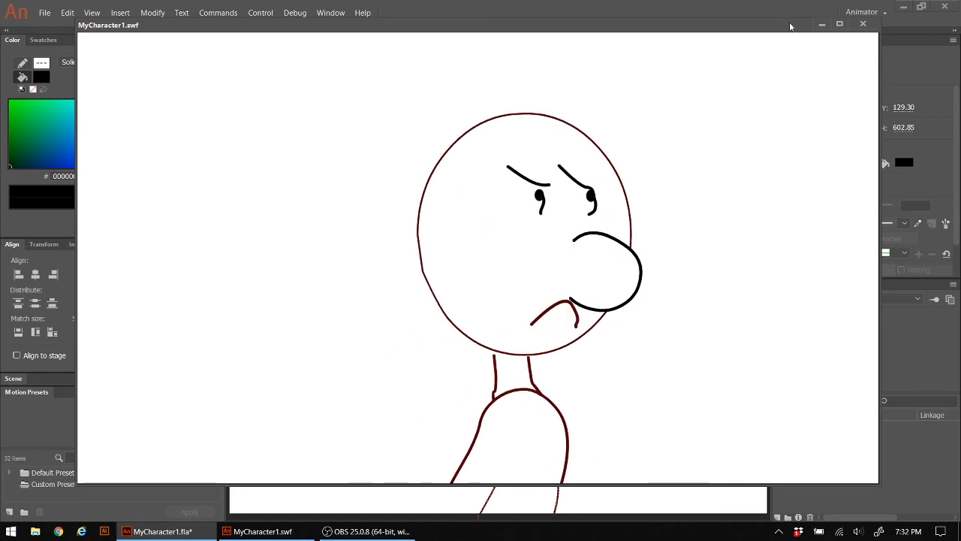
left_click(863, 24)
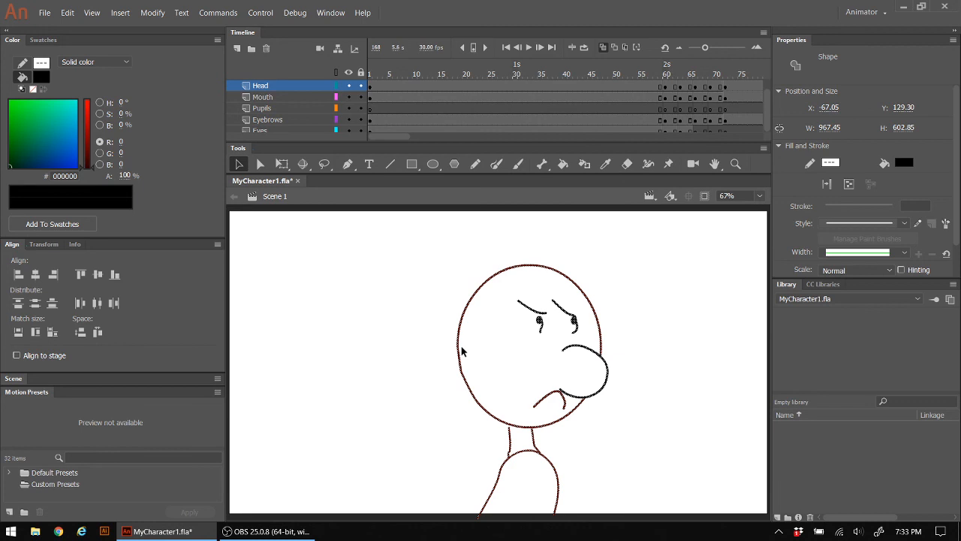
left_click(404, 333)
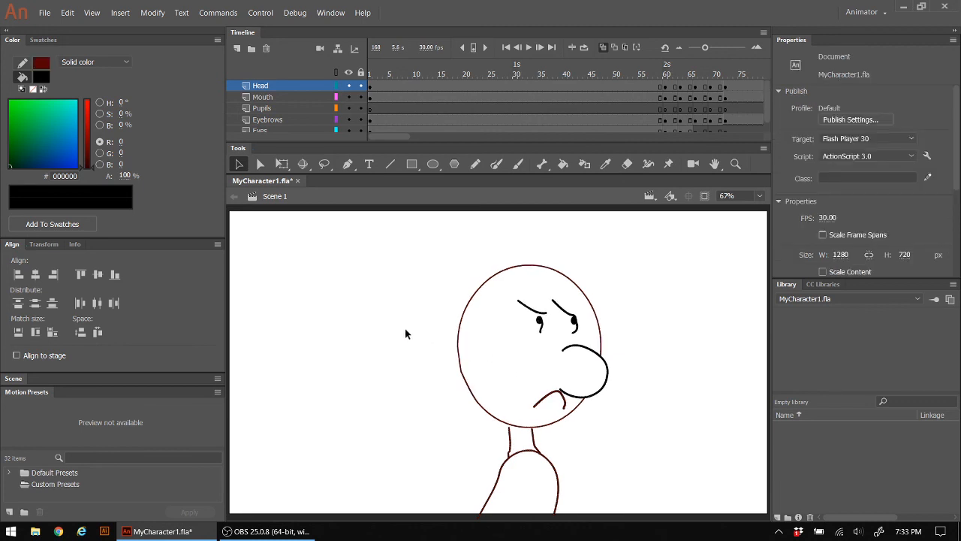